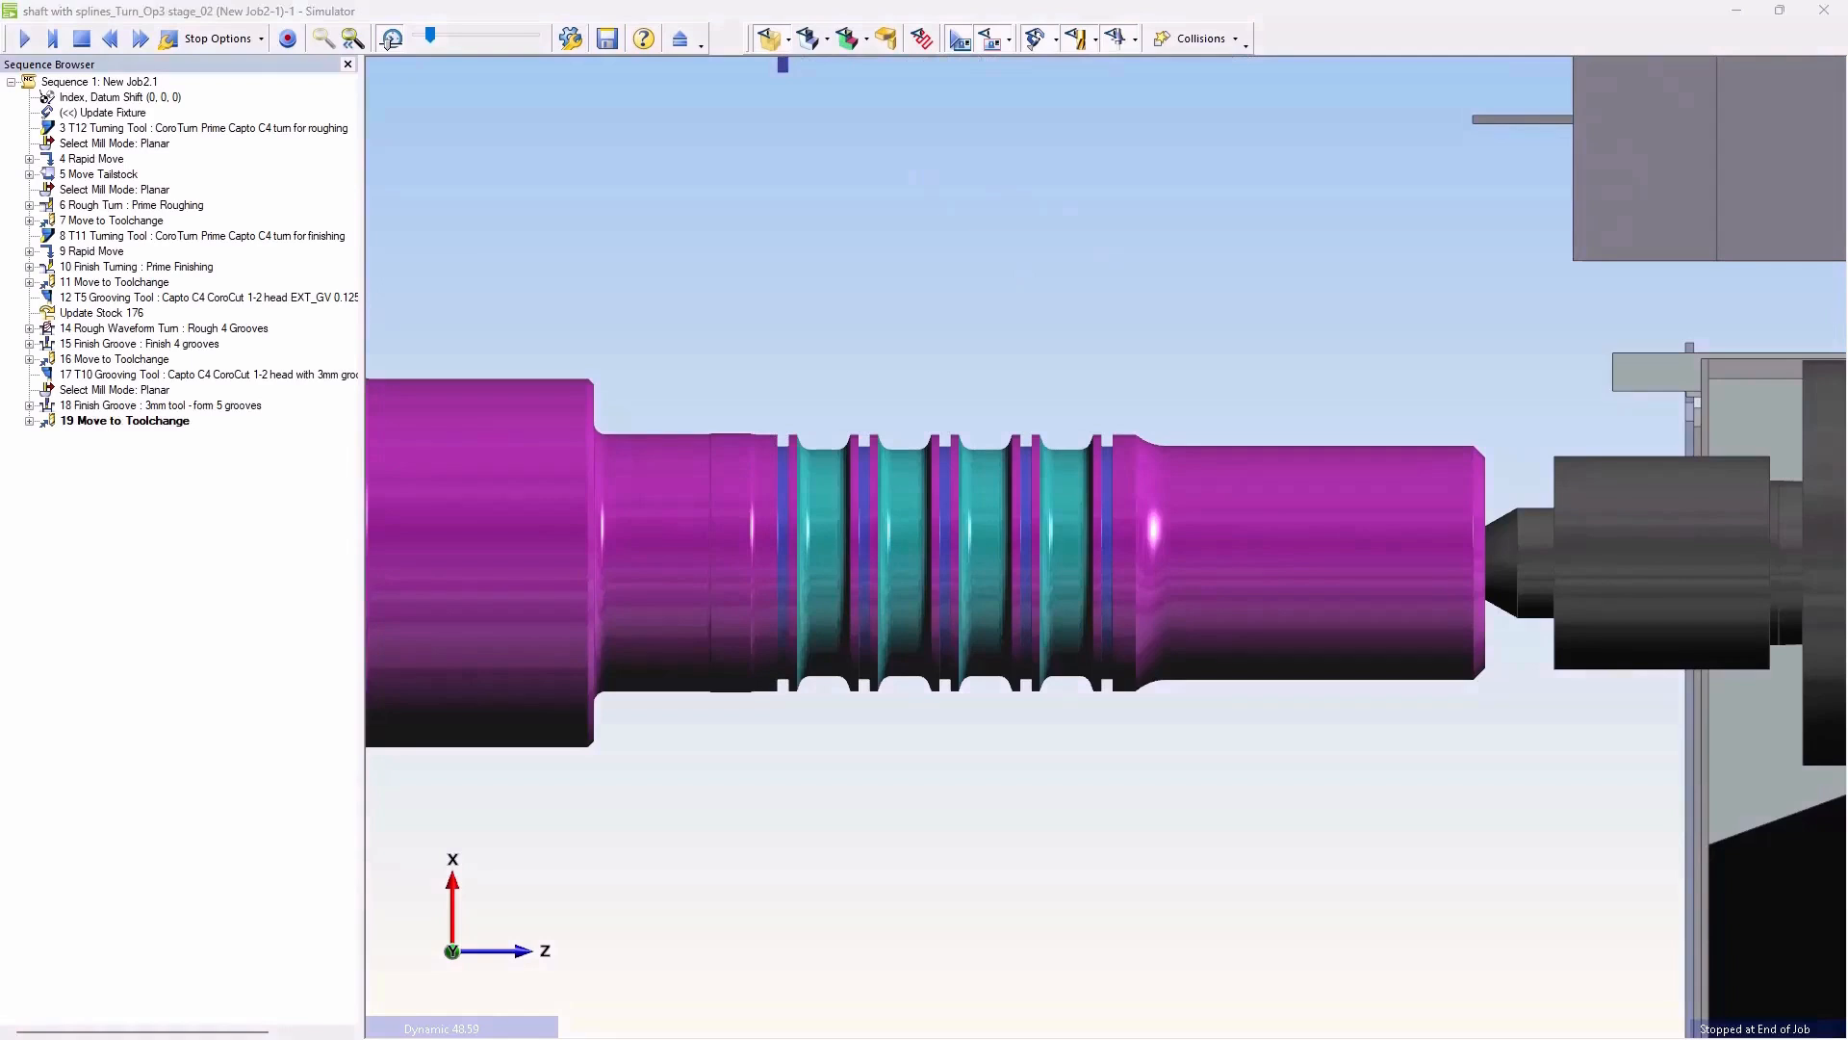
# - Close the machining simulator and hide the toolpaths of sequence instructions 2 through 13
pyautogui.click(1826, 12)
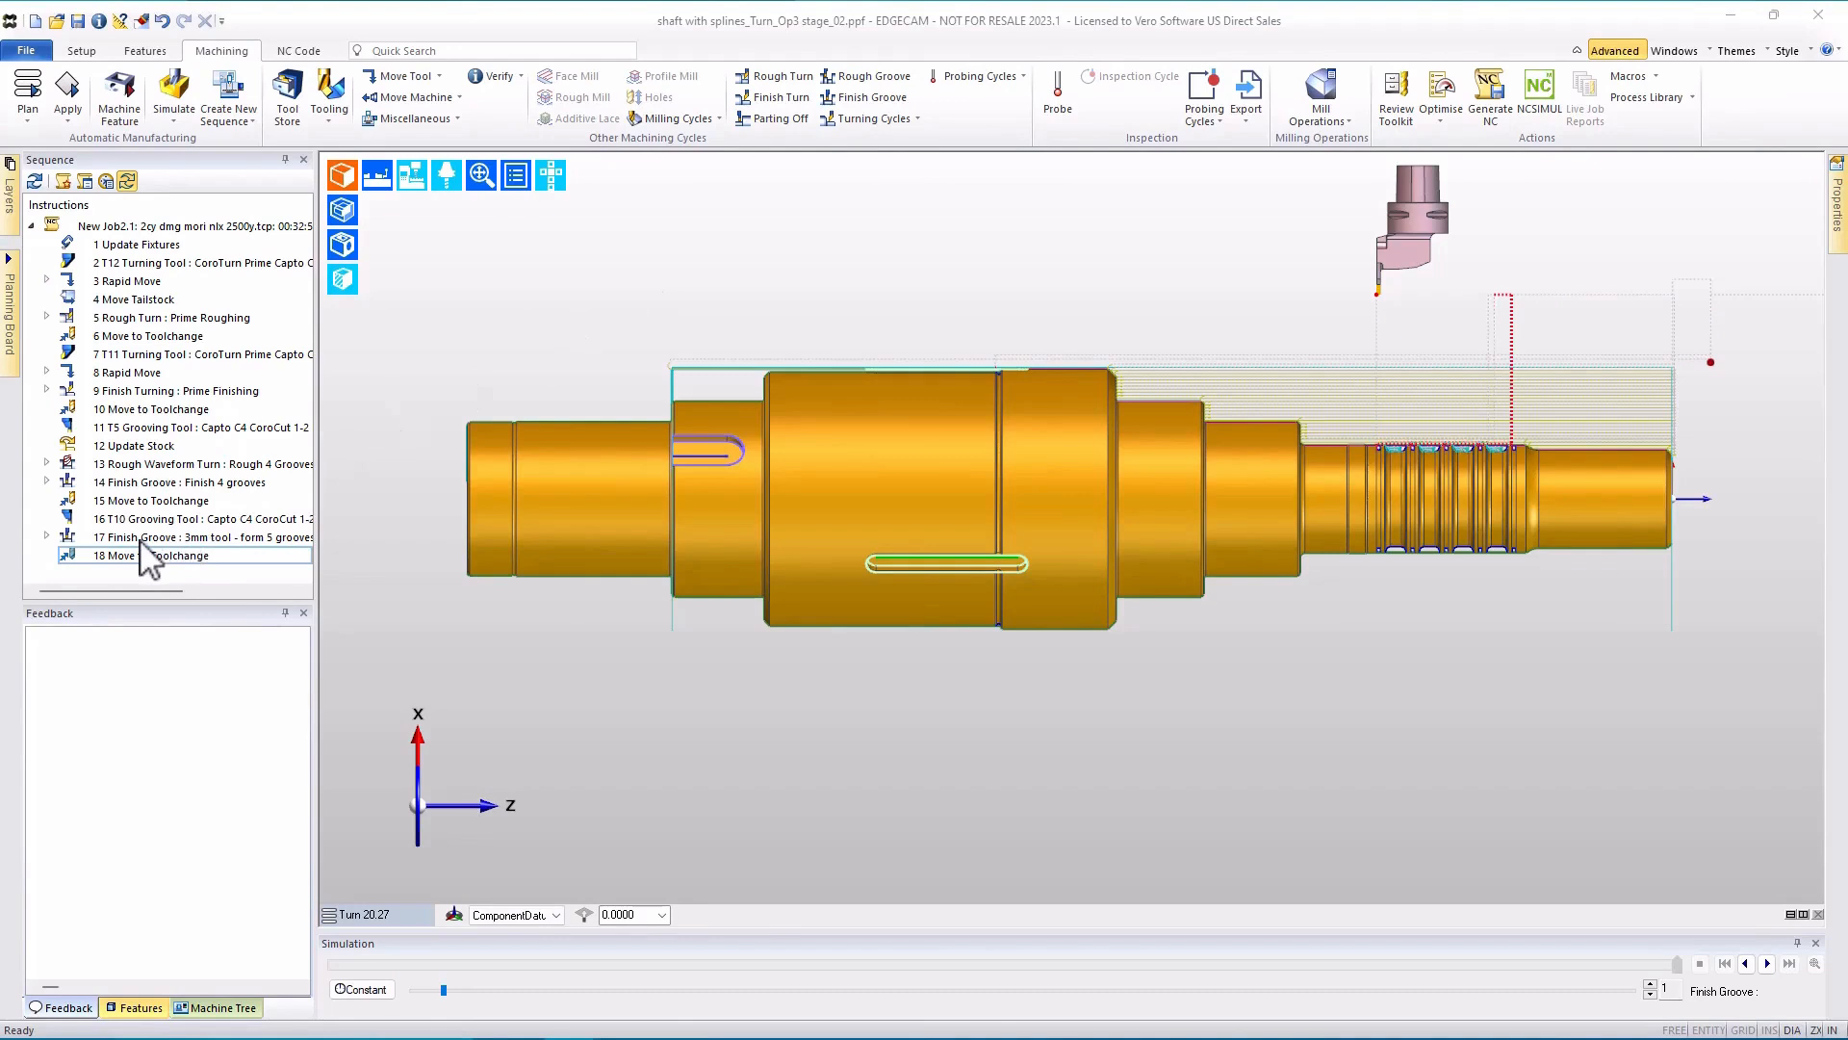
pyautogui.click(144, 267)
pyautogui.keyDown('shift'); pyautogui.click(125, 467); pyautogui.keyUp('shift')
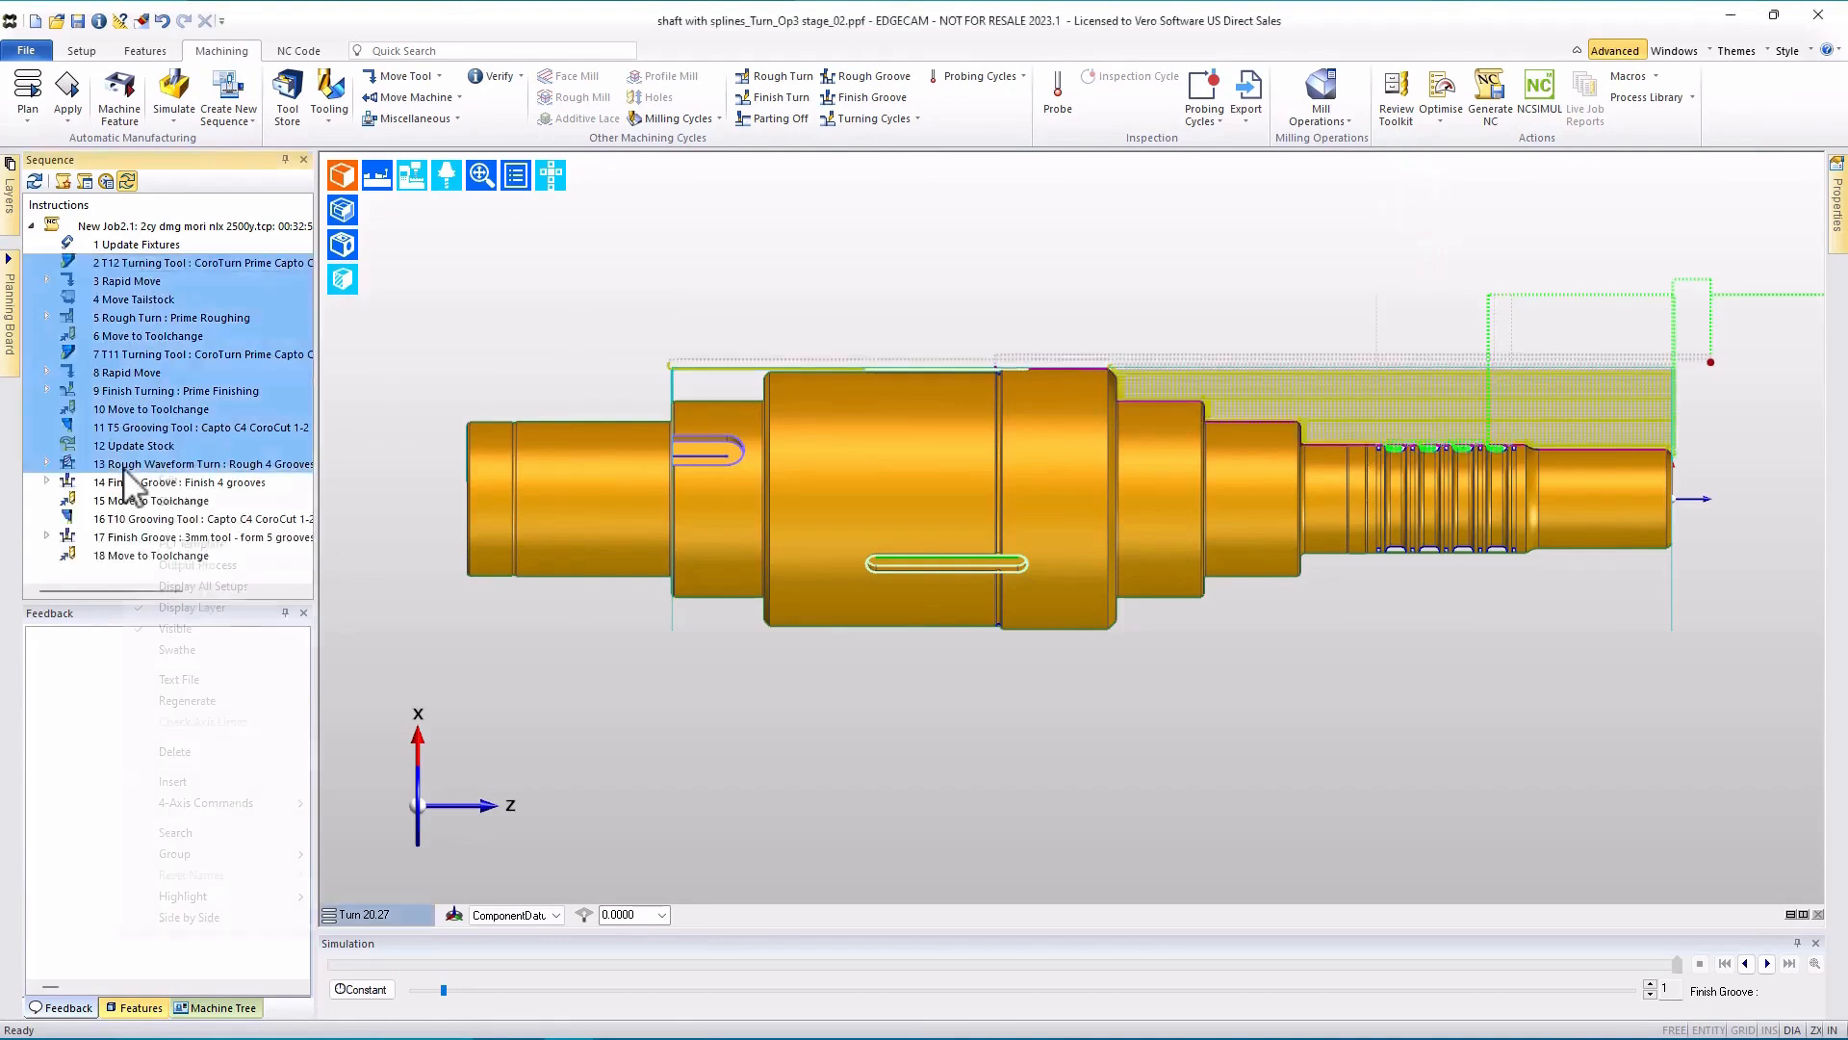
pyautogui.rightClick(123, 468)
pyautogui.click(173, 629)
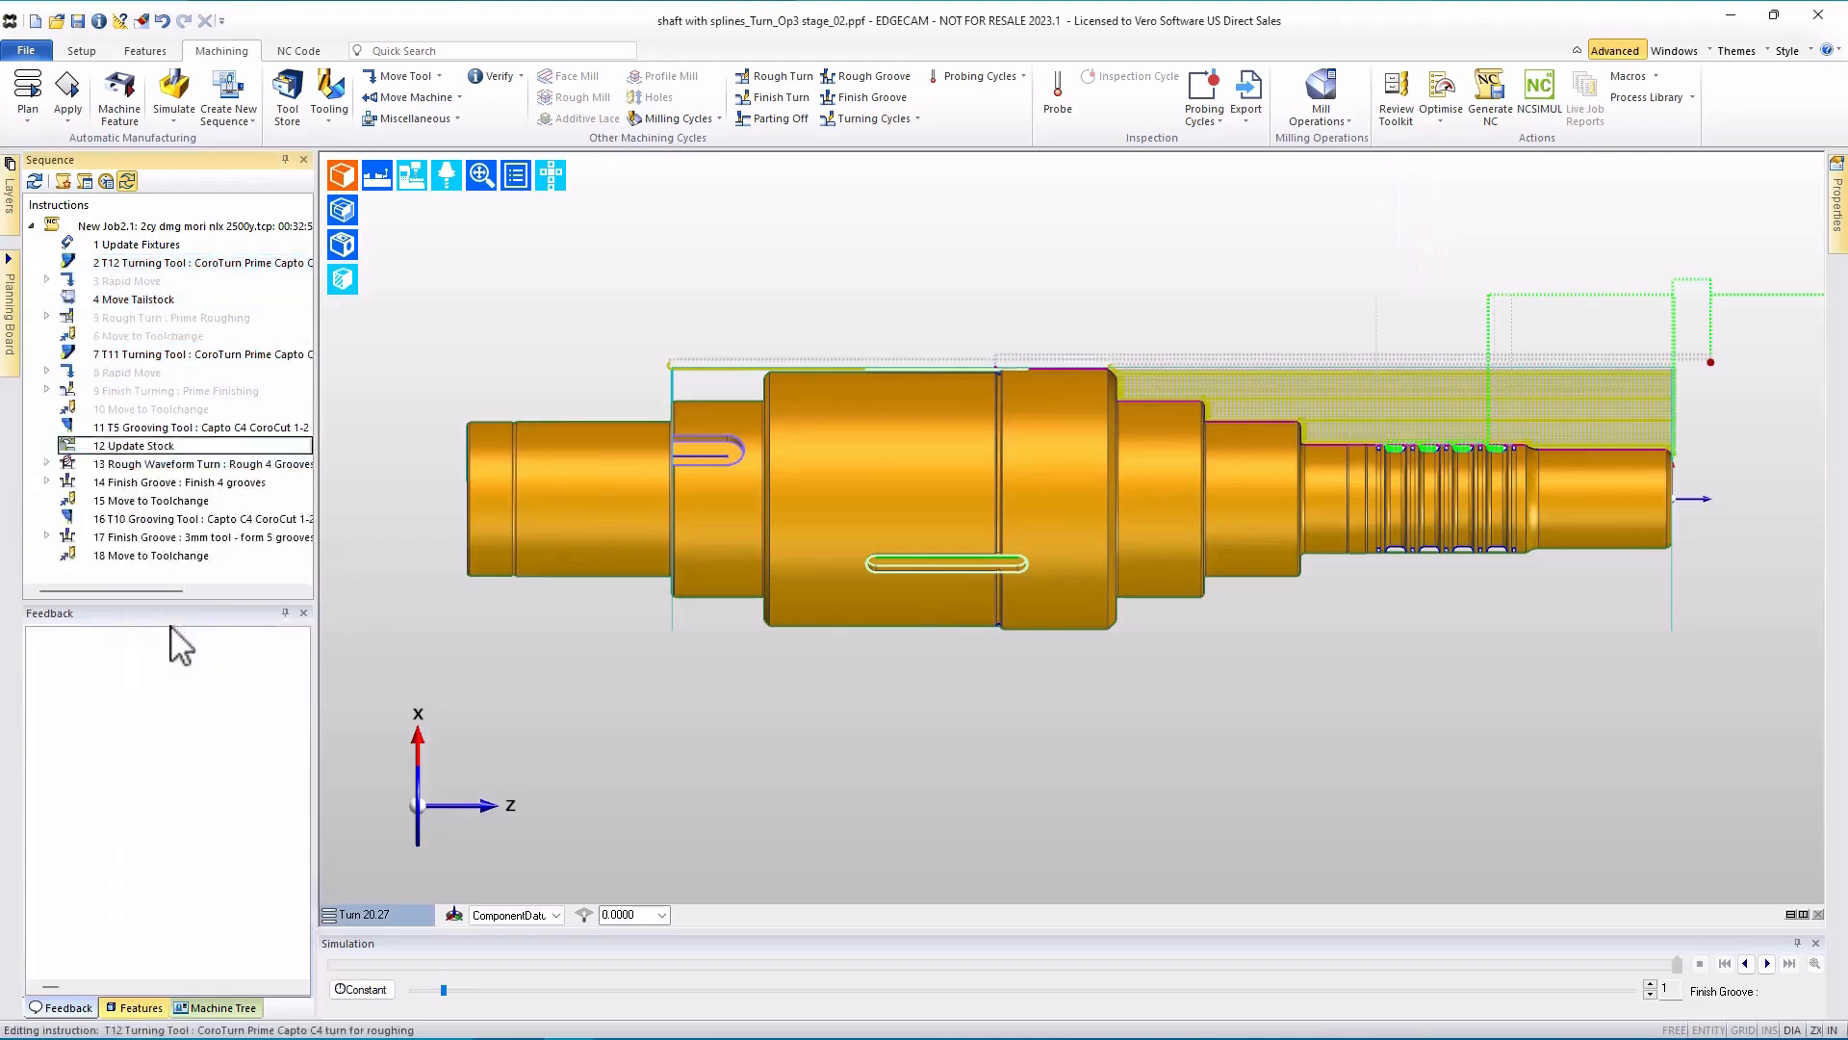
# - Review the settings and selected profiles of the 3mm tool Finish Groove cycle, hiding the "shaft with splines_Turn_Op3 - Turn" layer
pyautogui.scroll(5, 1488, 444)
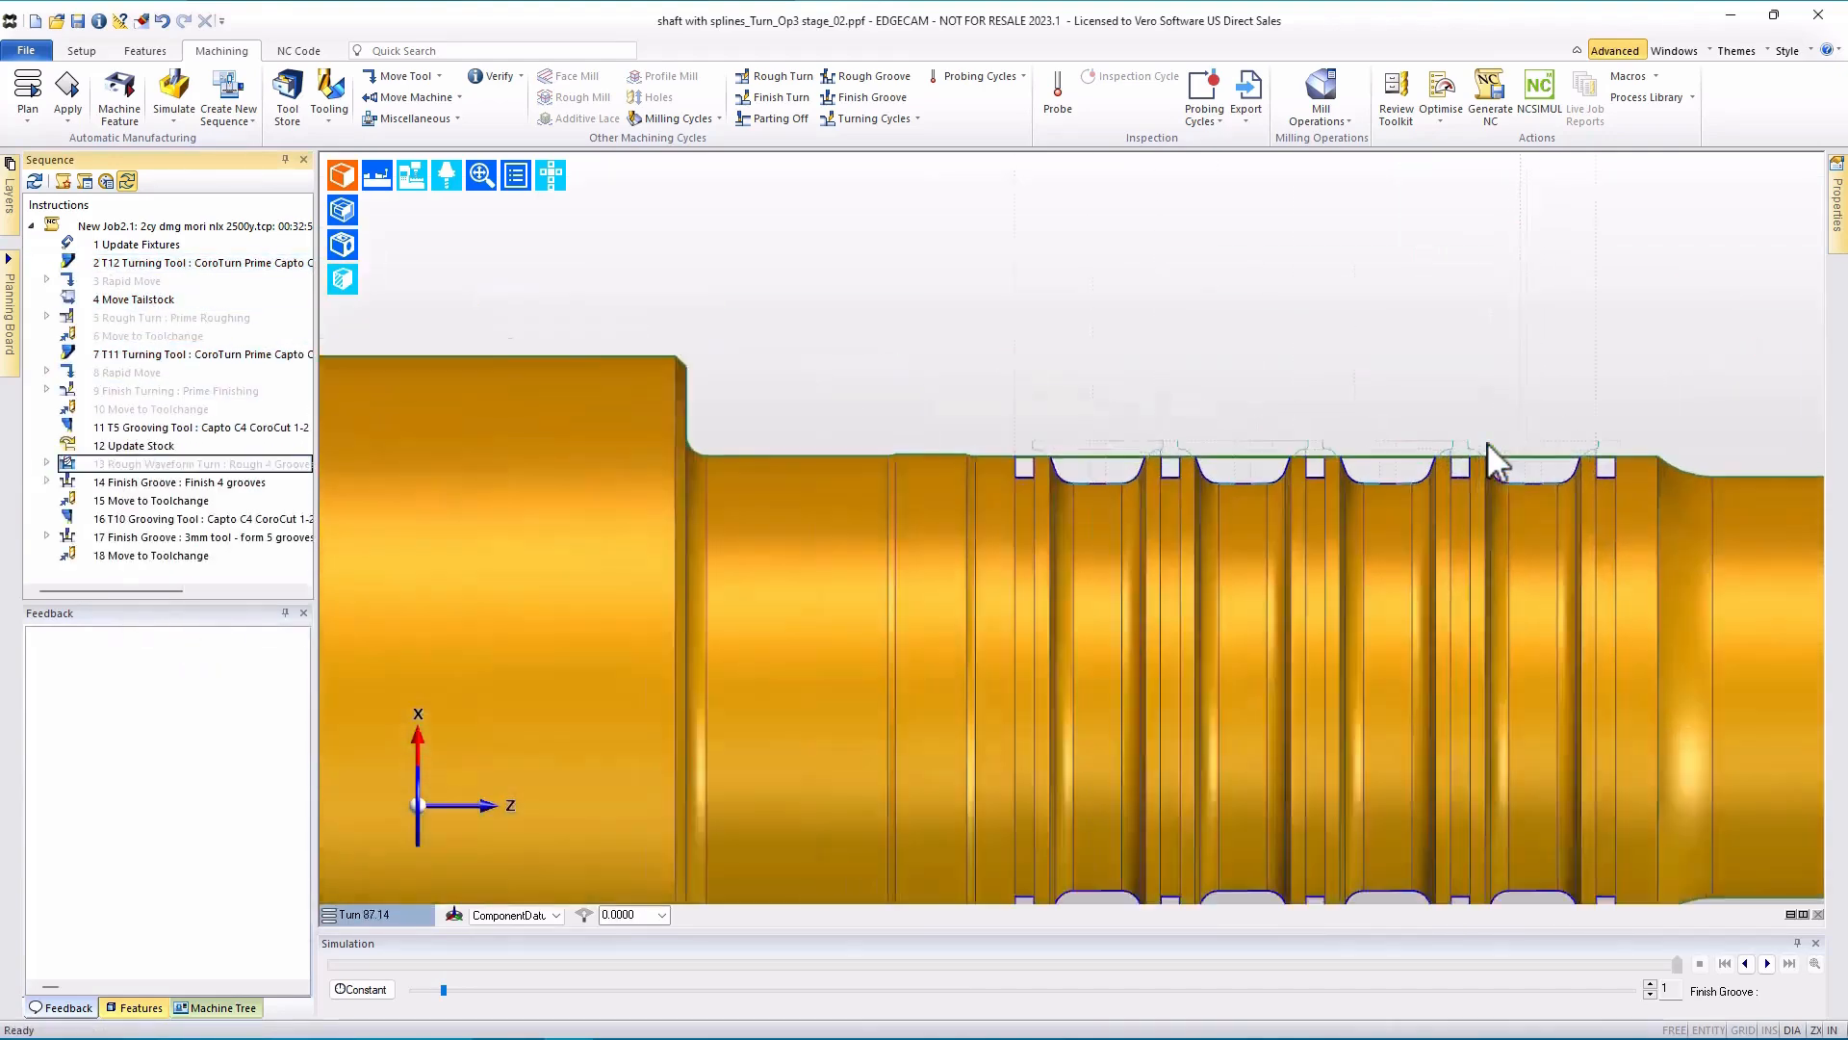
pyautogui.moveTo(1394, 462); pyautogui.dragTo(1085, 466, button='middle')
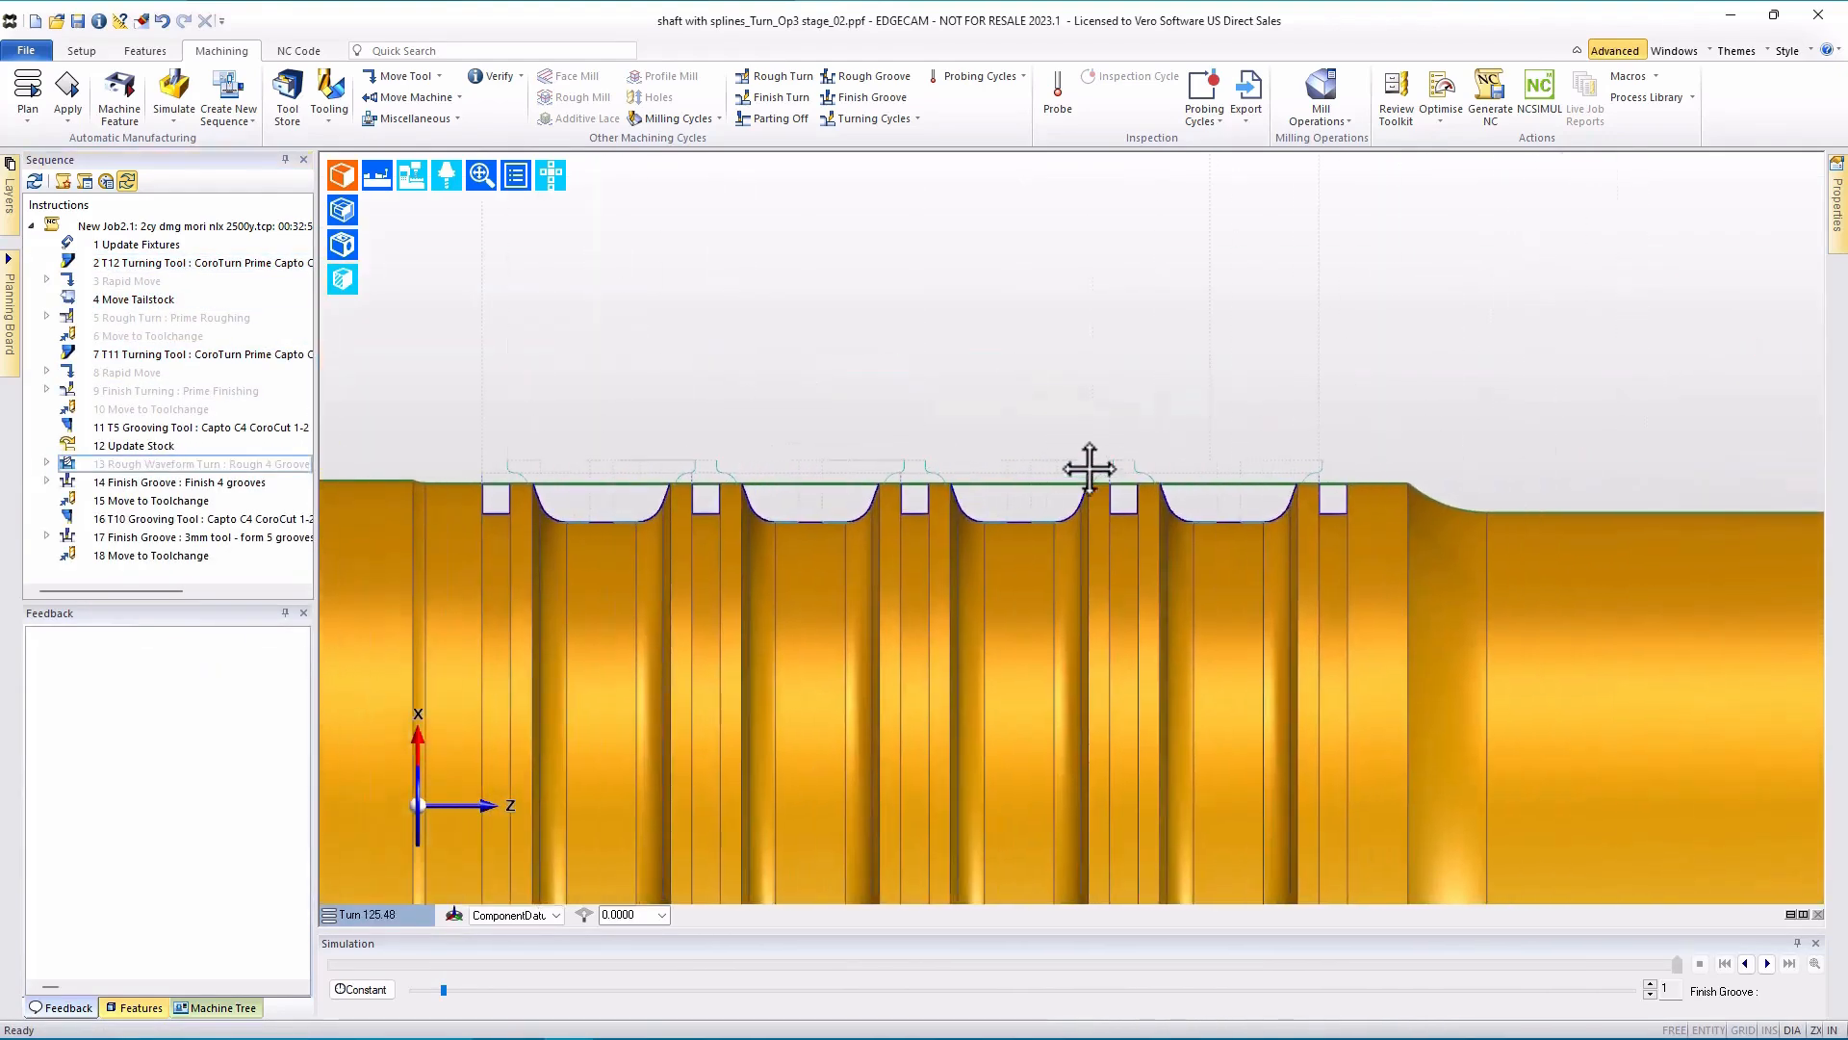
pyautogui.doubleClick(147, 536)
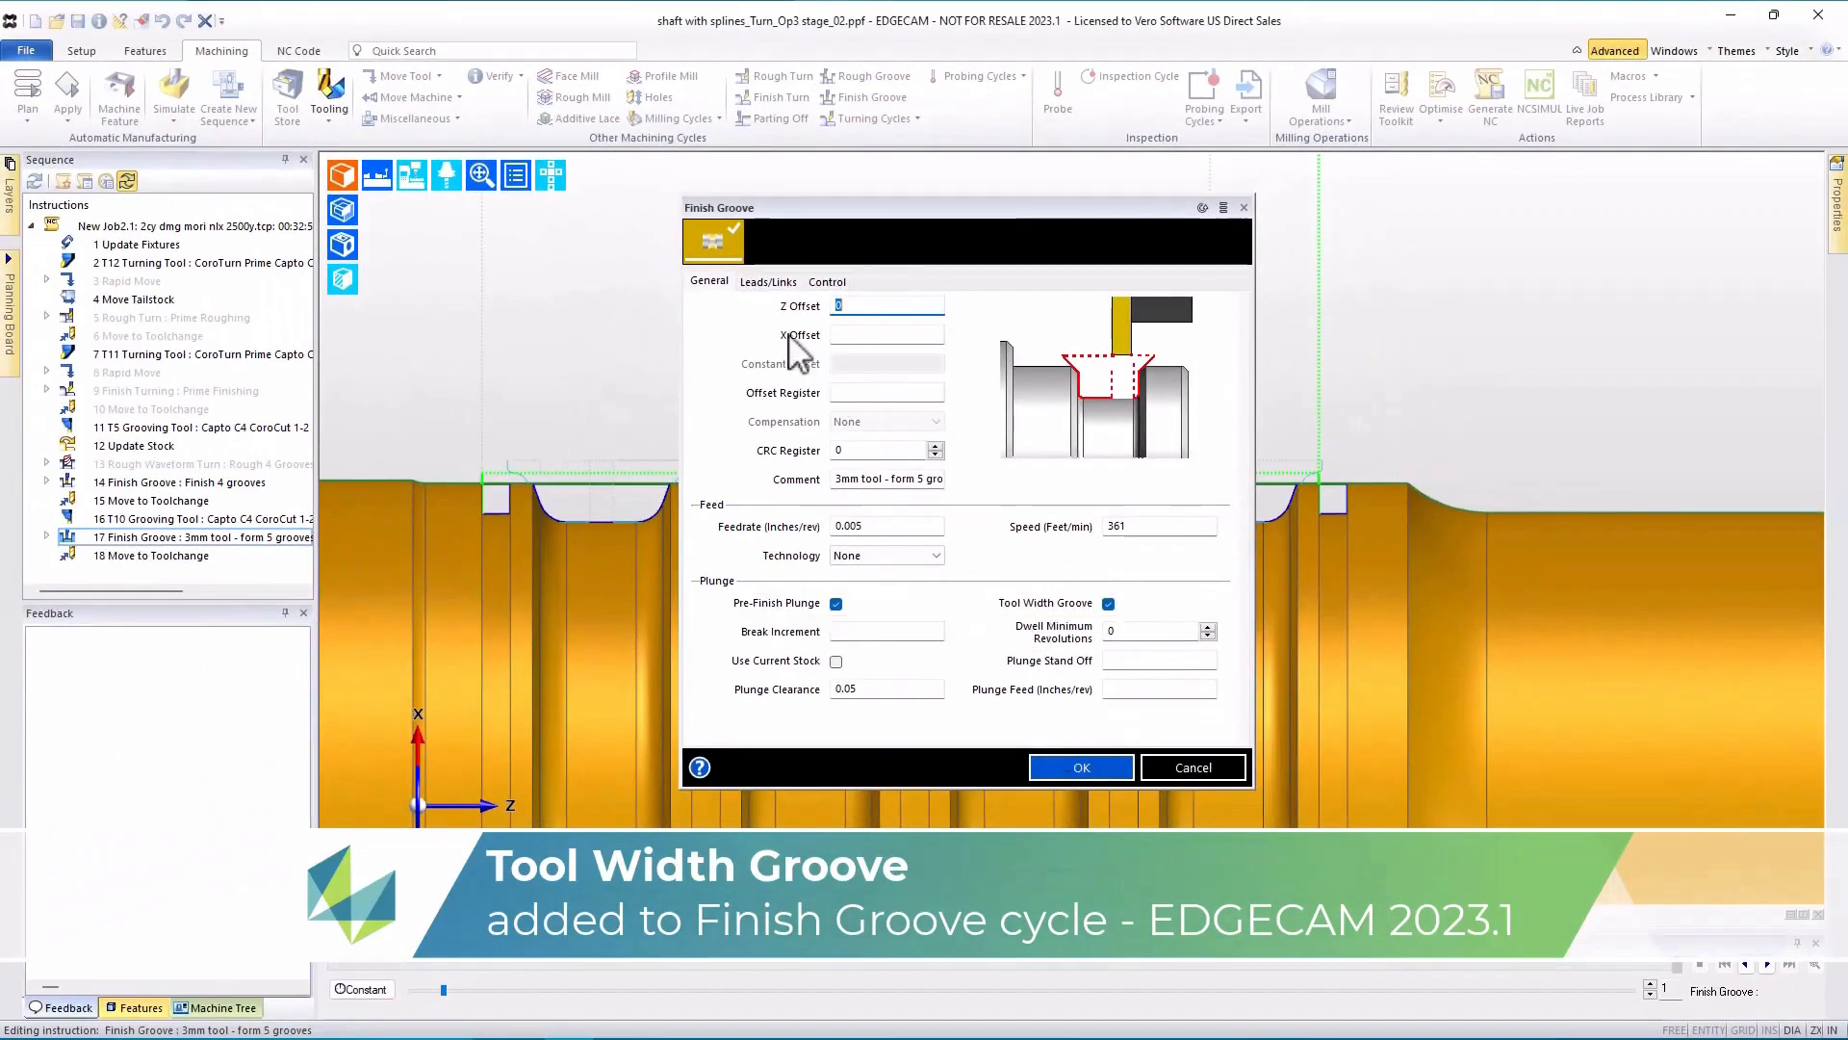
pyautogui.click(712, 246)
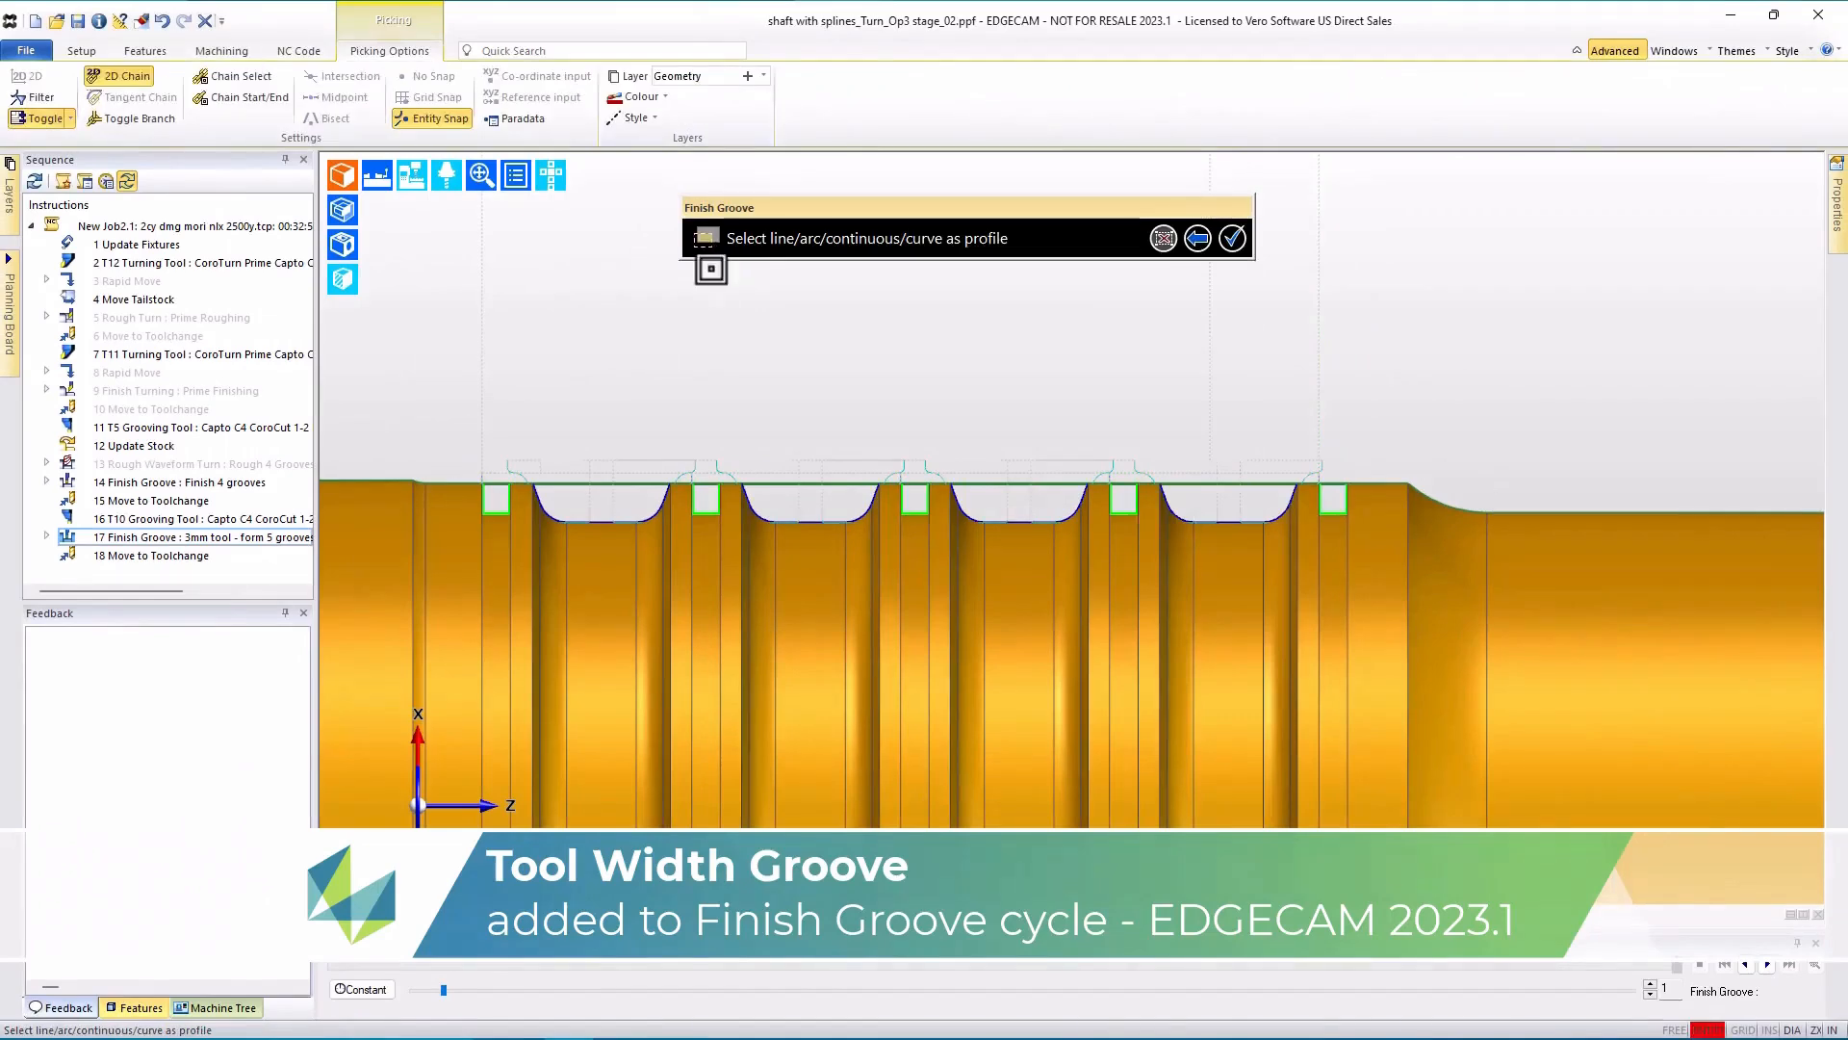
pyautogui.moveTo(4, 220)
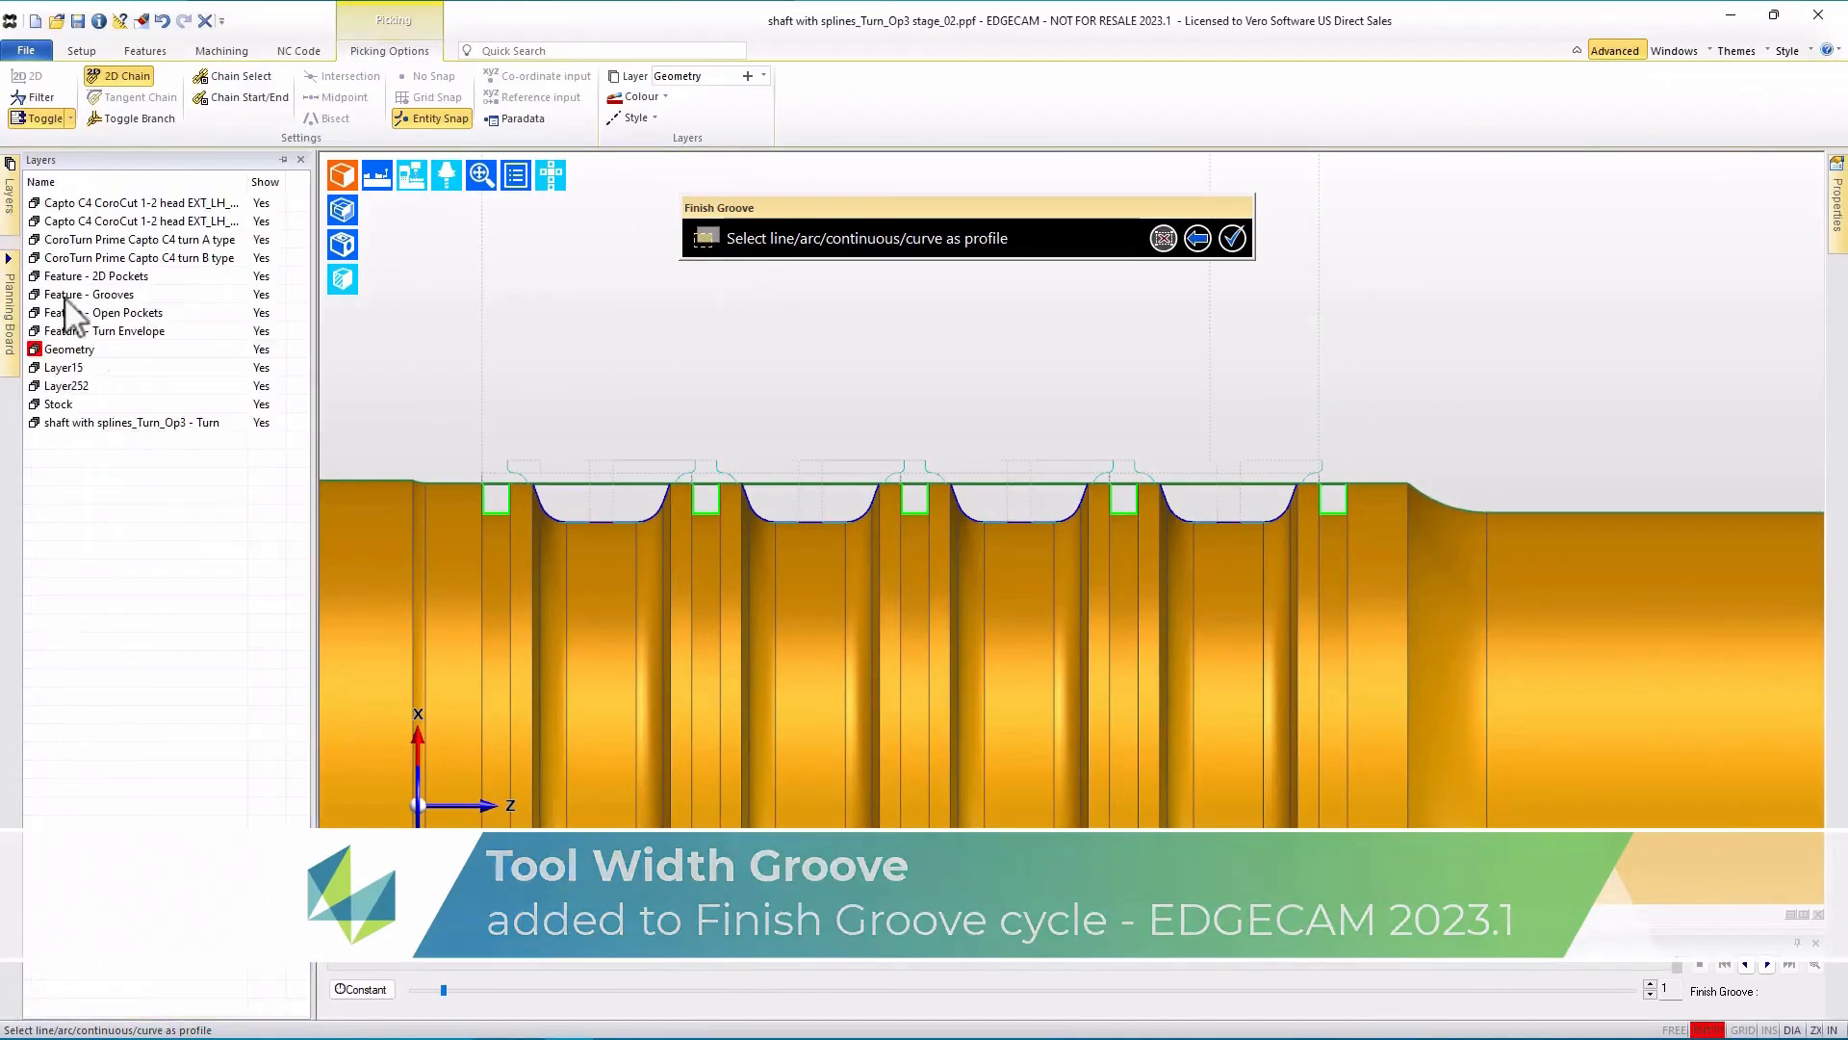
pyautogui.click(258, 424)
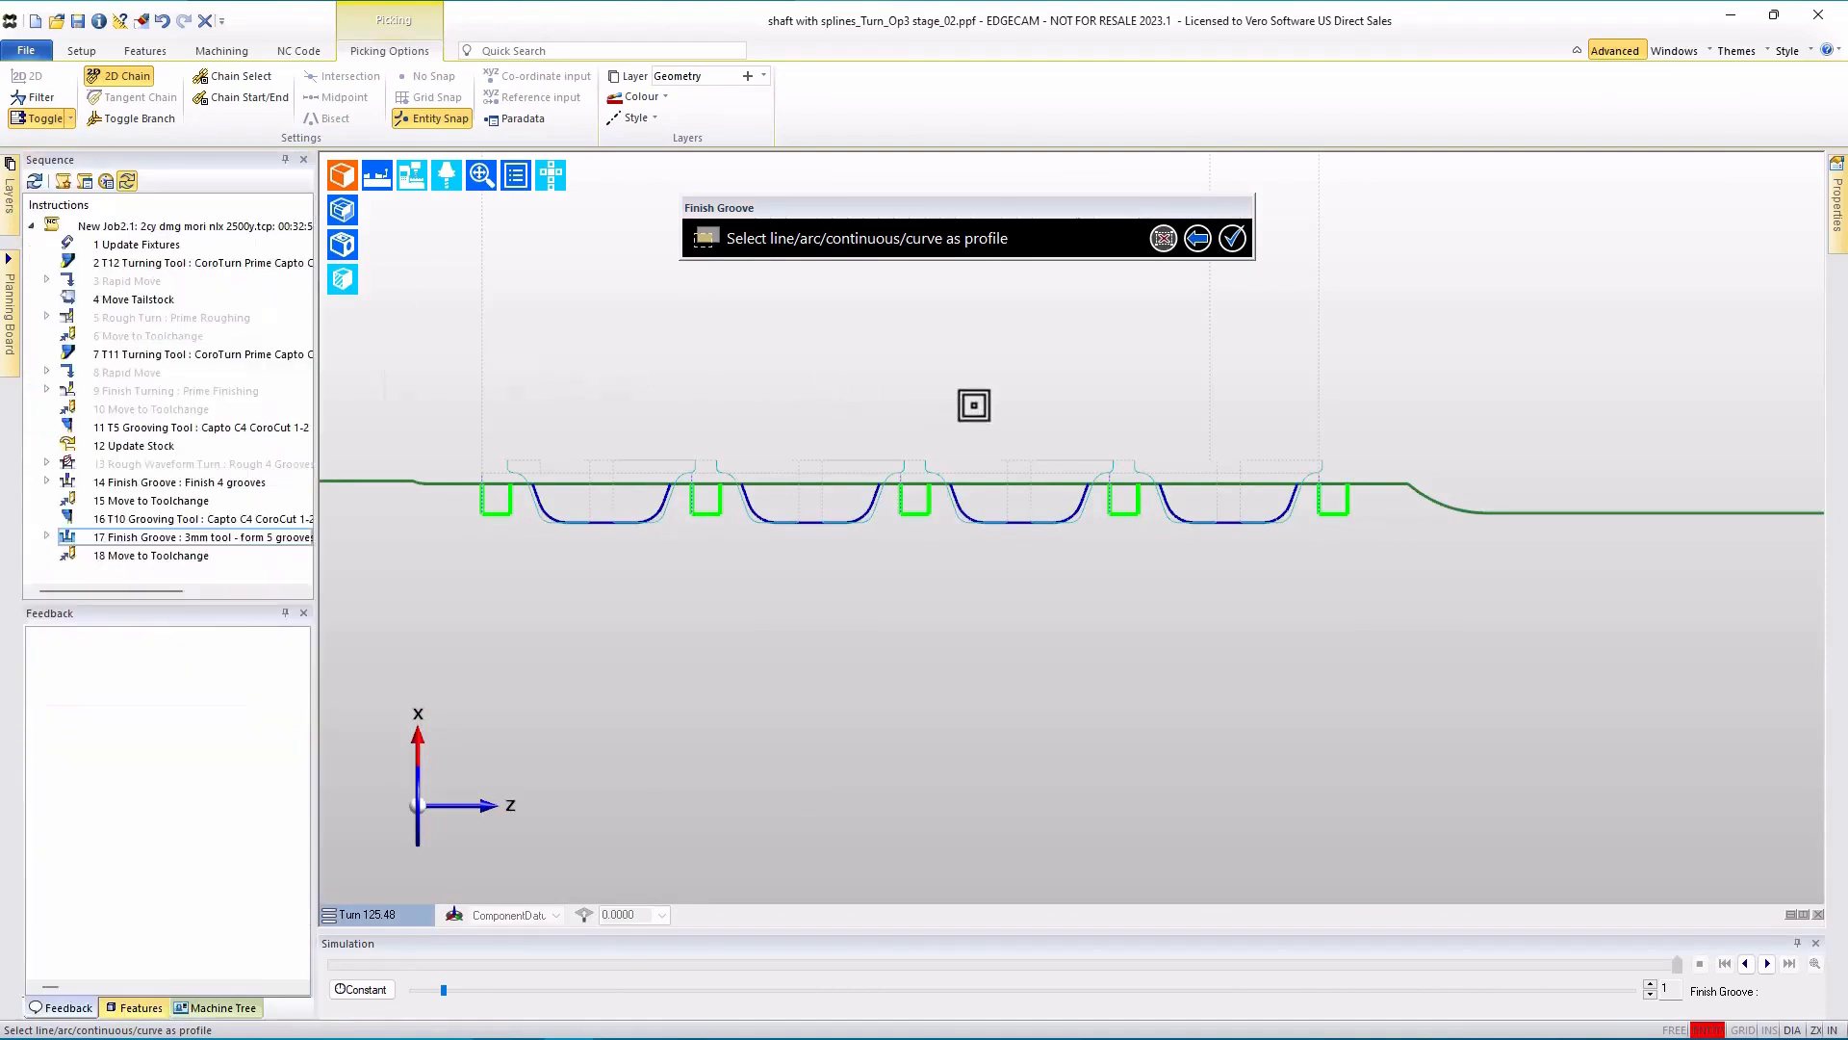
pyautogui.click(1199, 241)
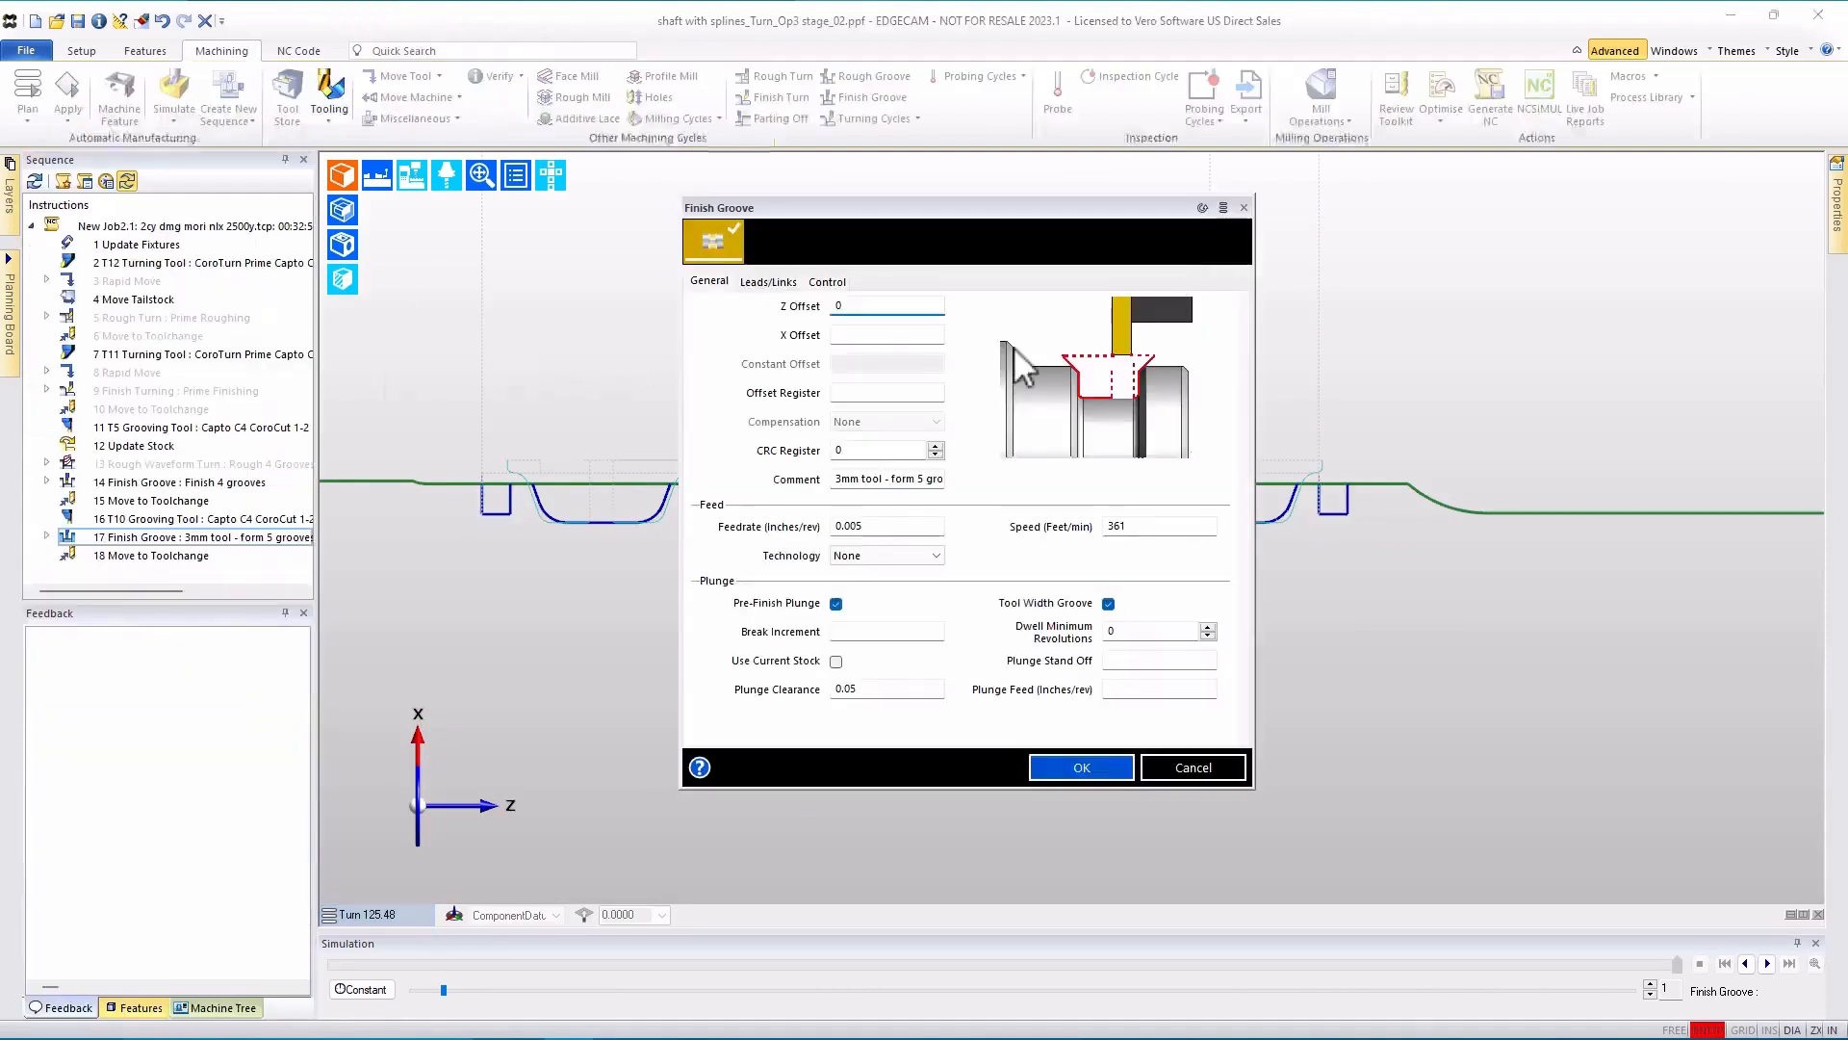
pyautogui.click(1198, 768)
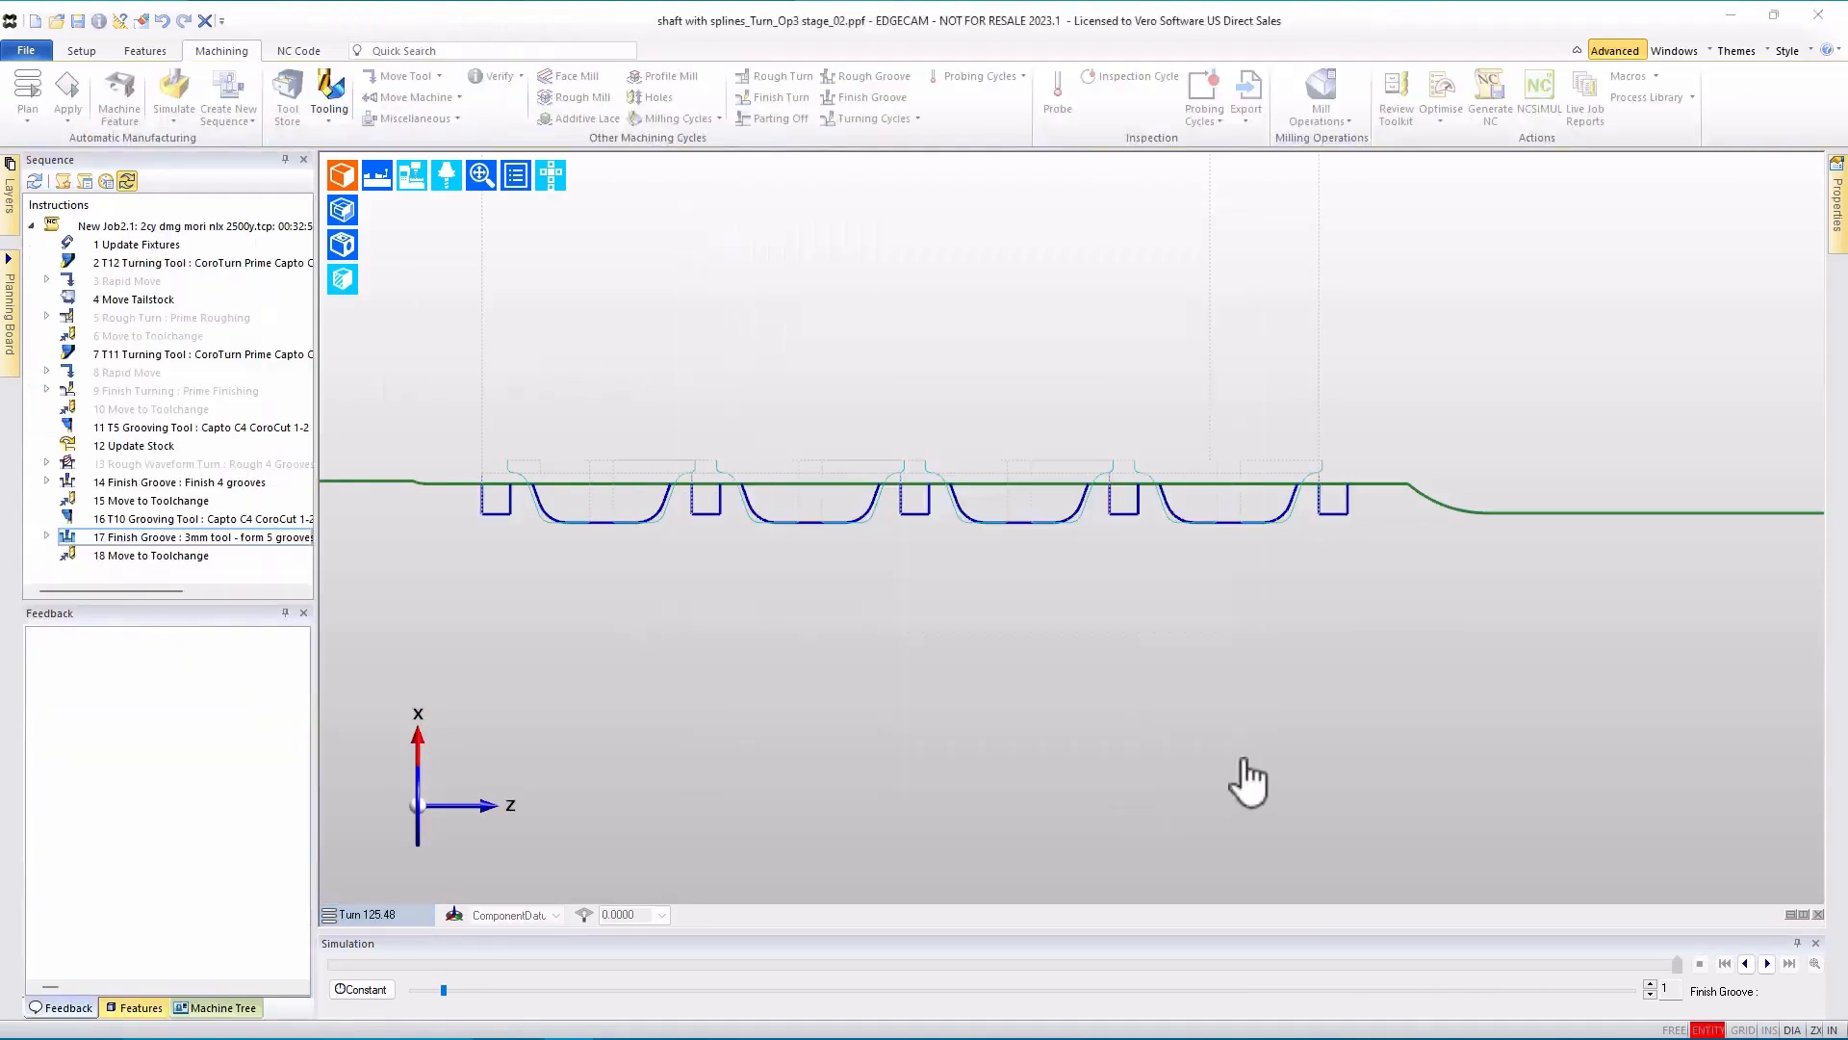
# - Inspect the groove width in the properties of Front Turn Groove feature 6, collapsing its Elements details
pyautogui.click(114, 1010)
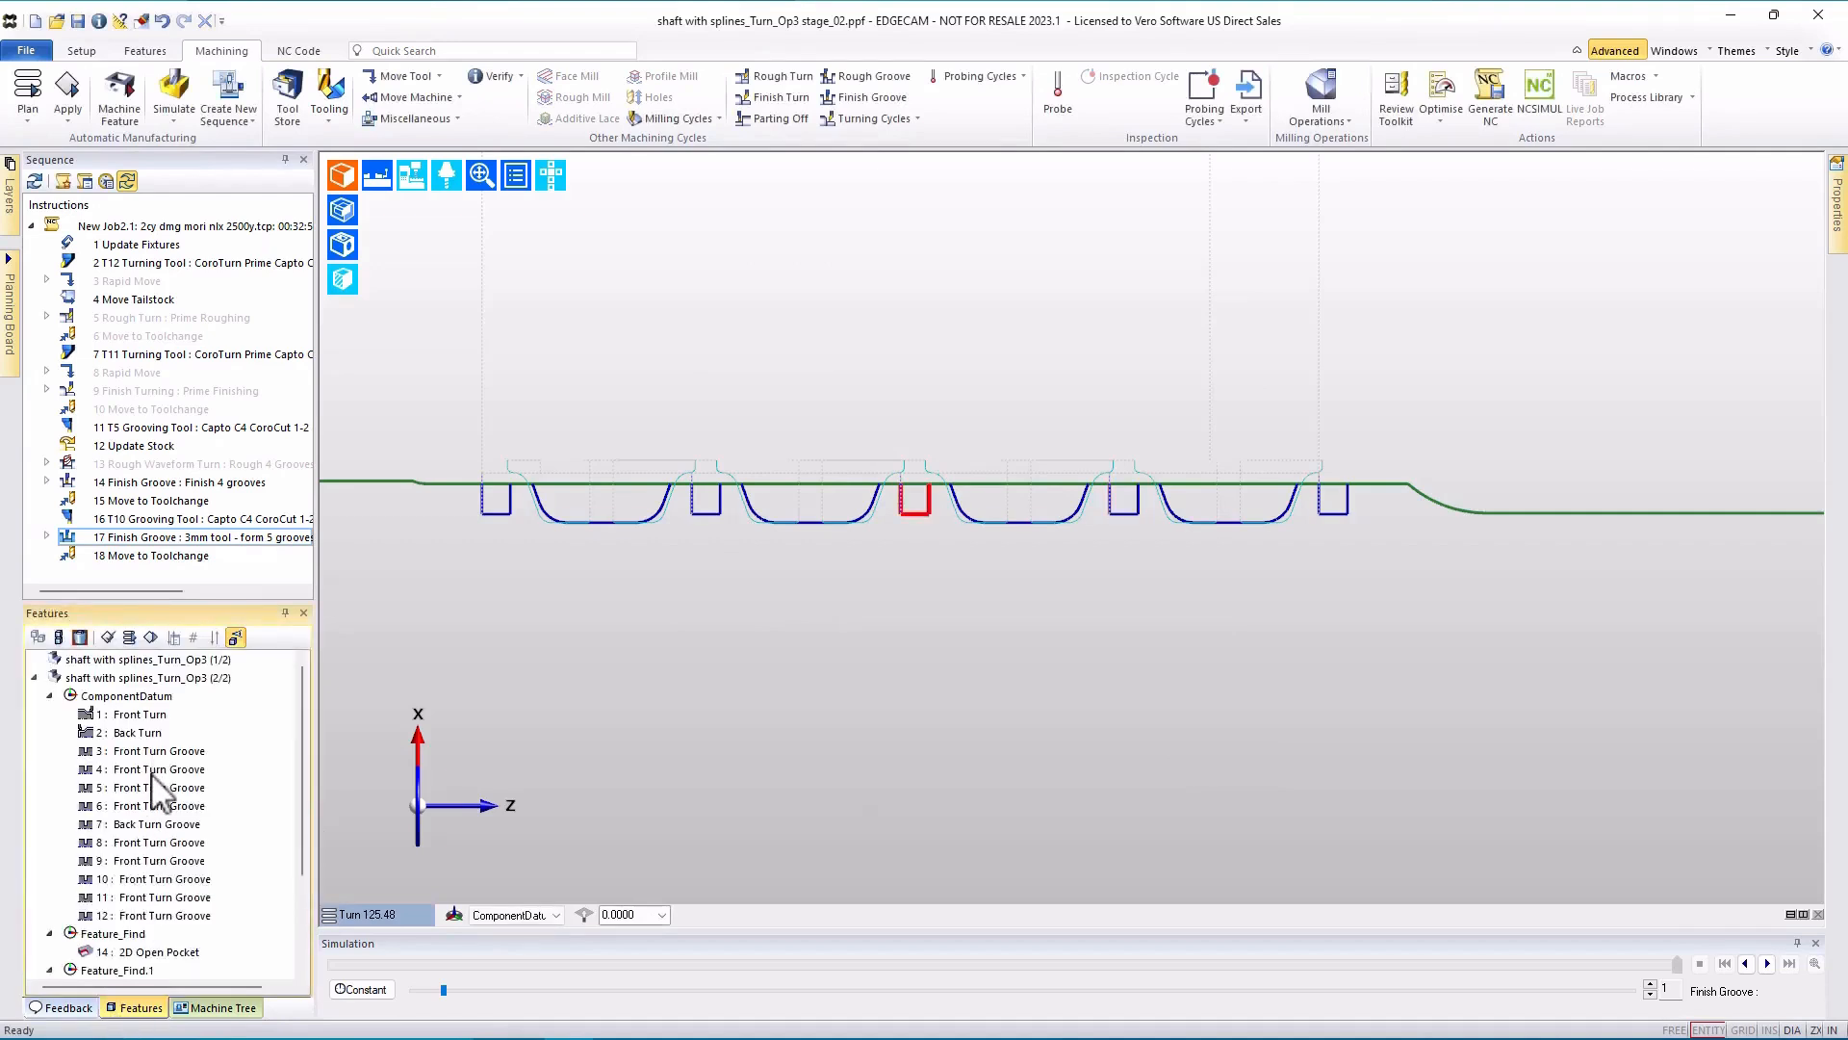
pyautogui.click(152, 811)
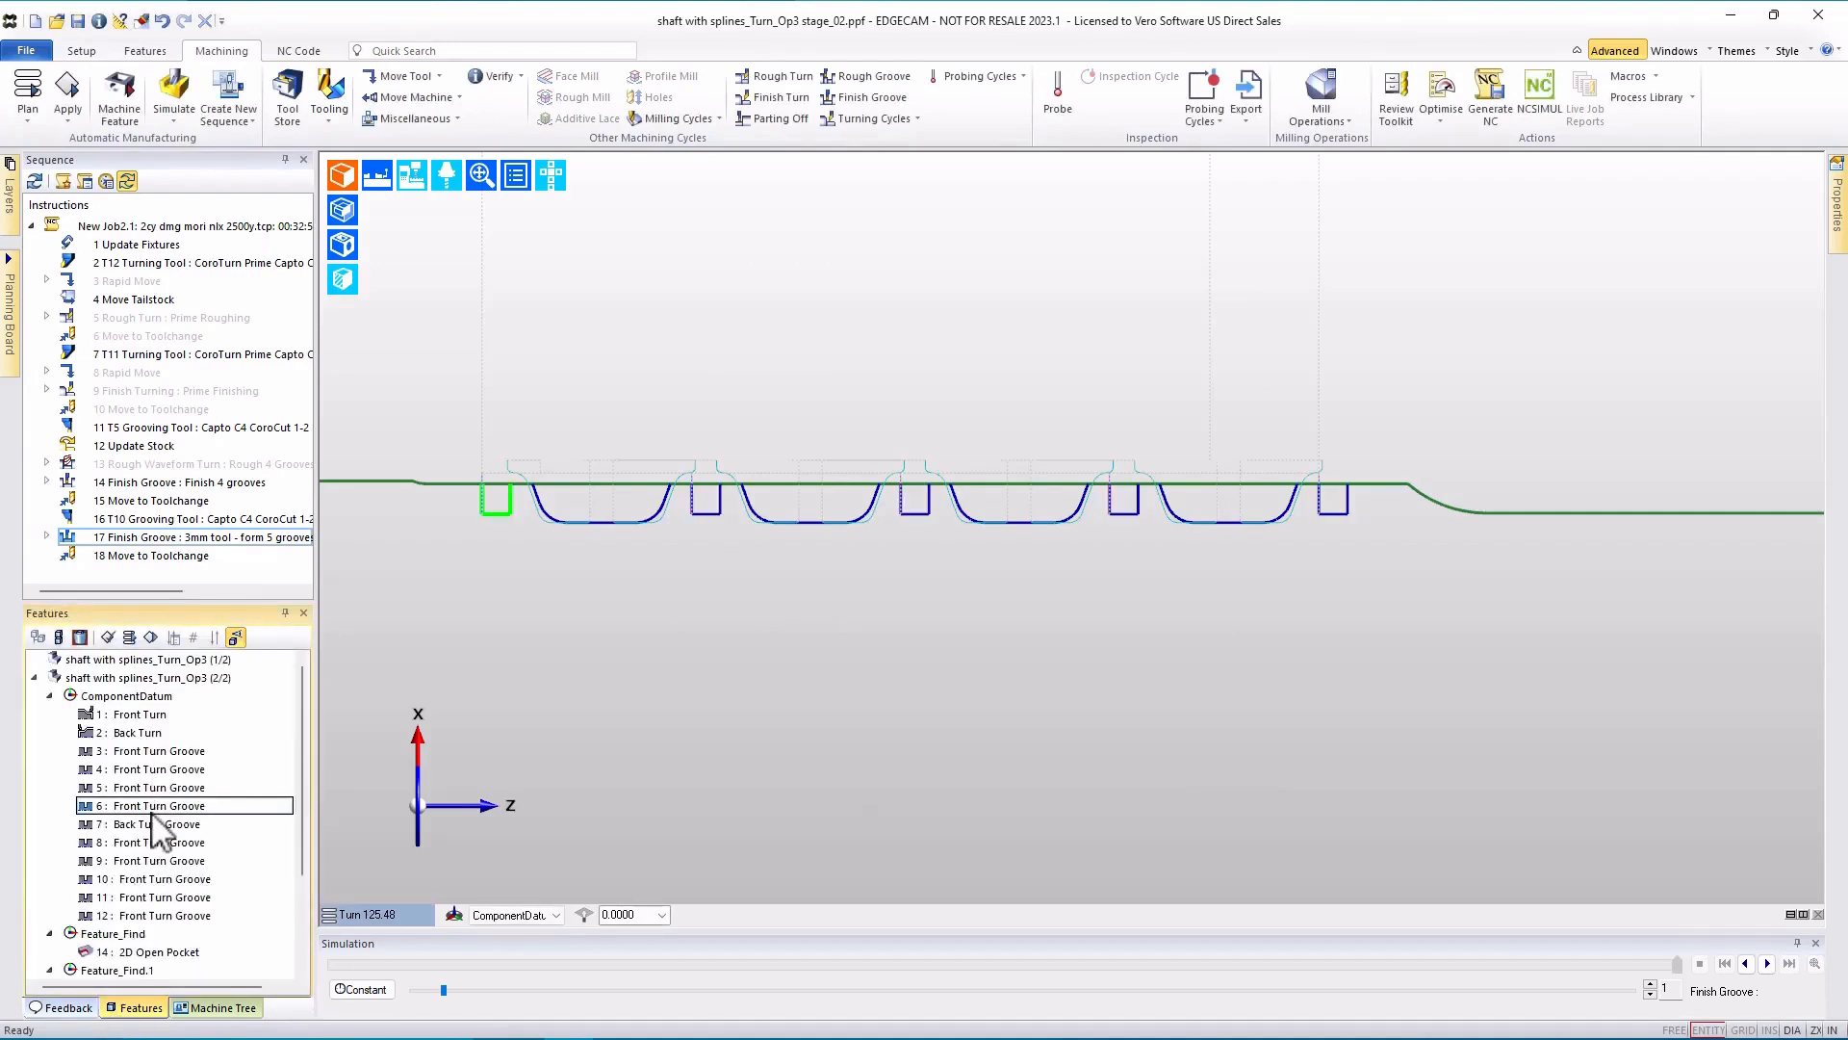
pyautogui.click(1836, 236)
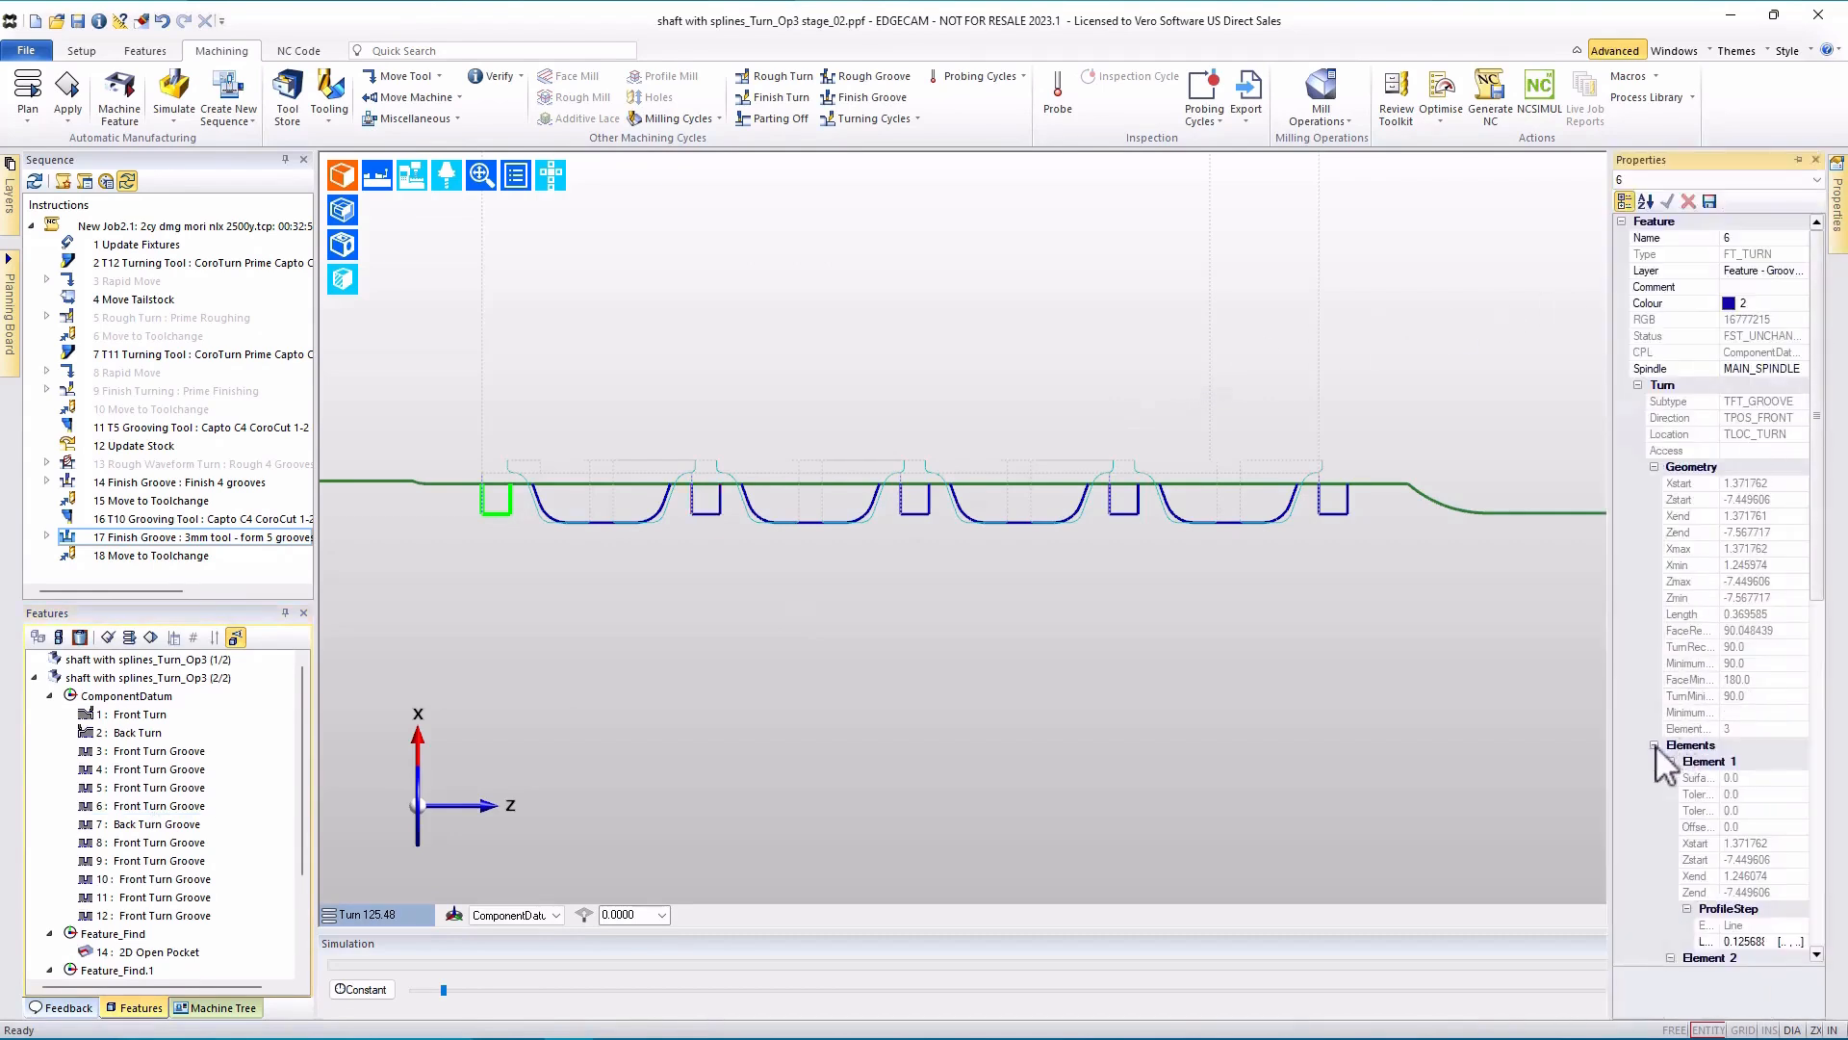
pyautogui.click(1654, 746)
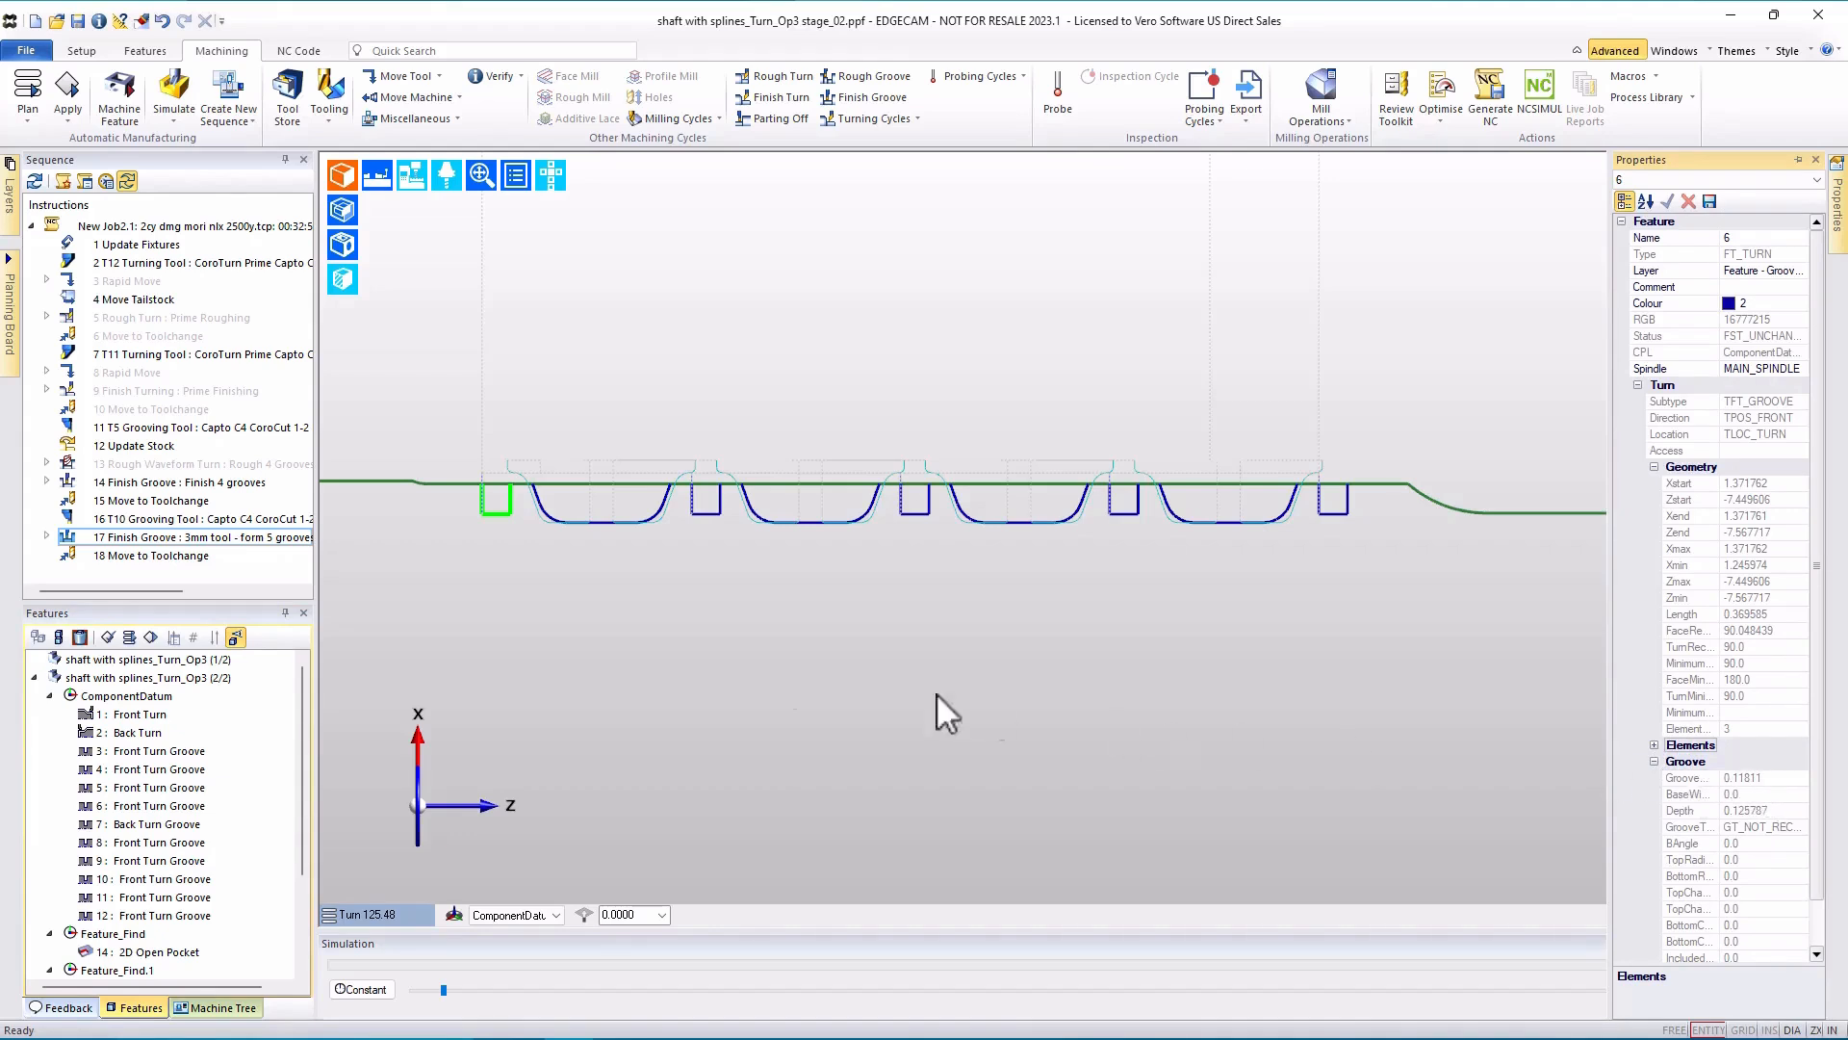
# - Check the insert width of the T10 grooving tool and leave its settings without changes
pyautogui.doubleClick(150, 520)
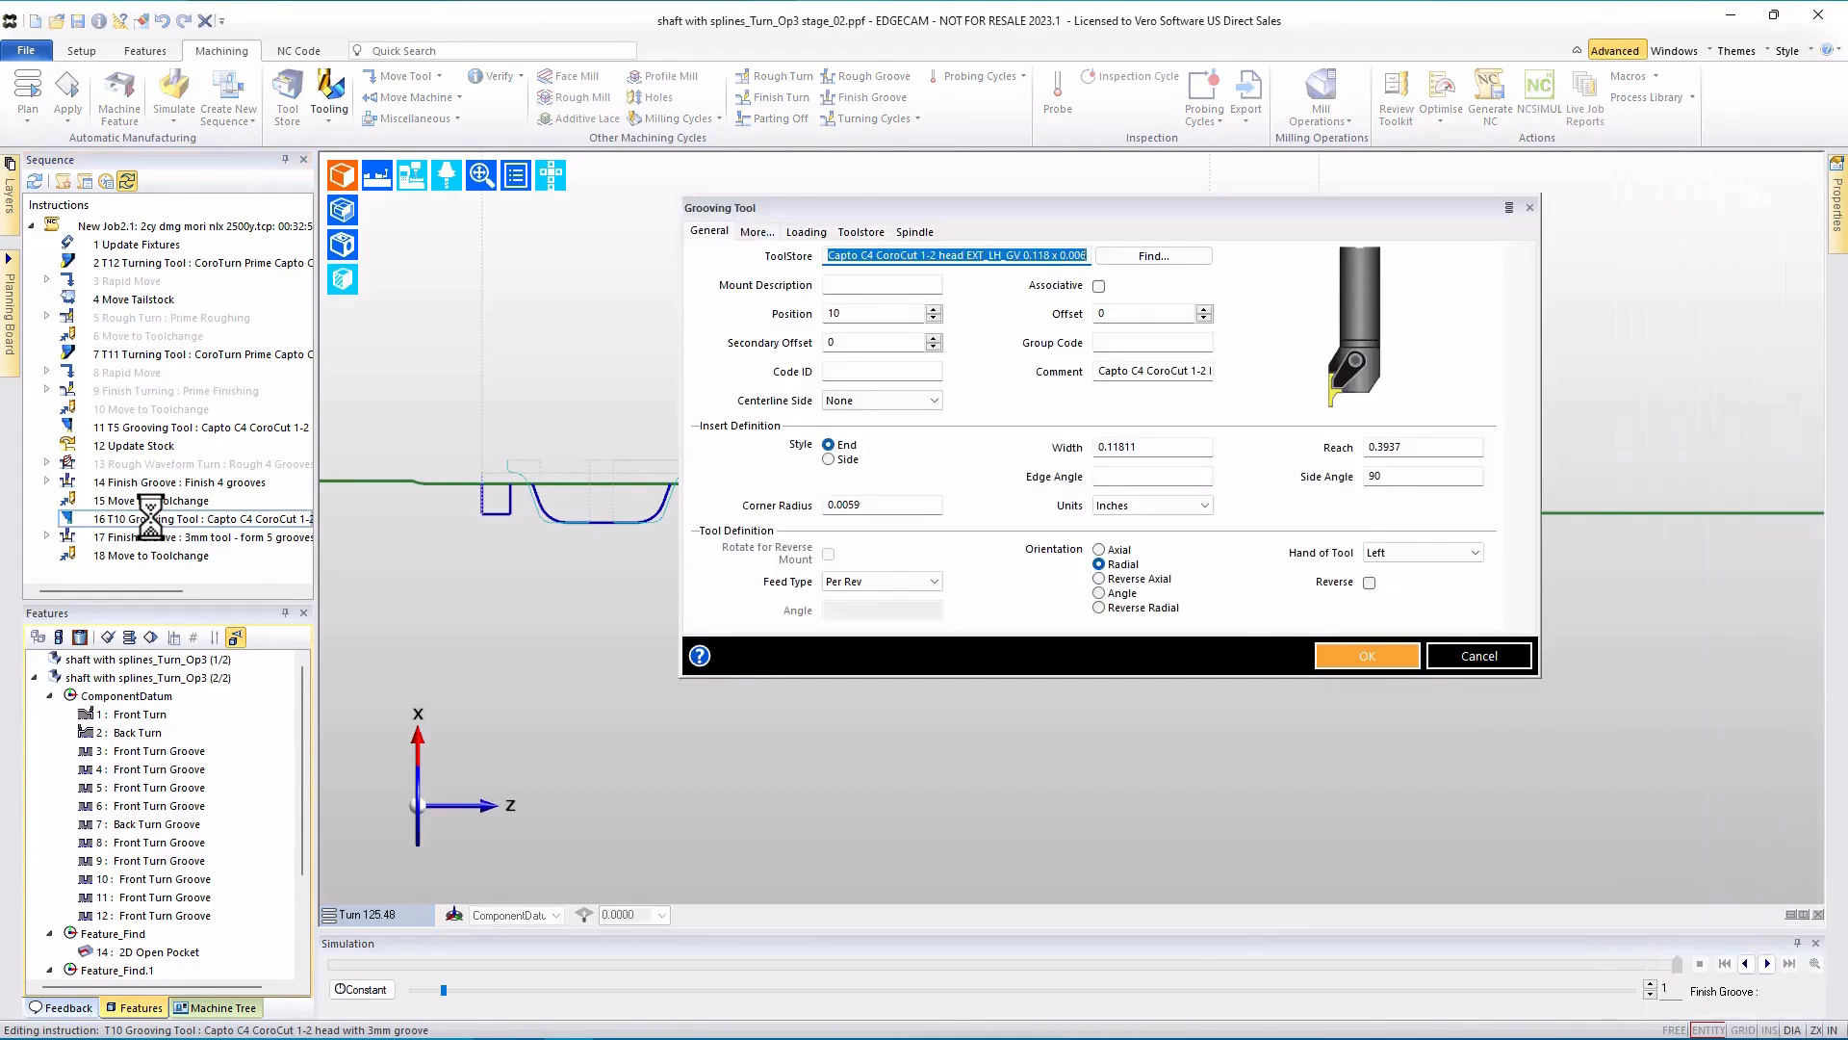
pyautogui.click(1148, 450)
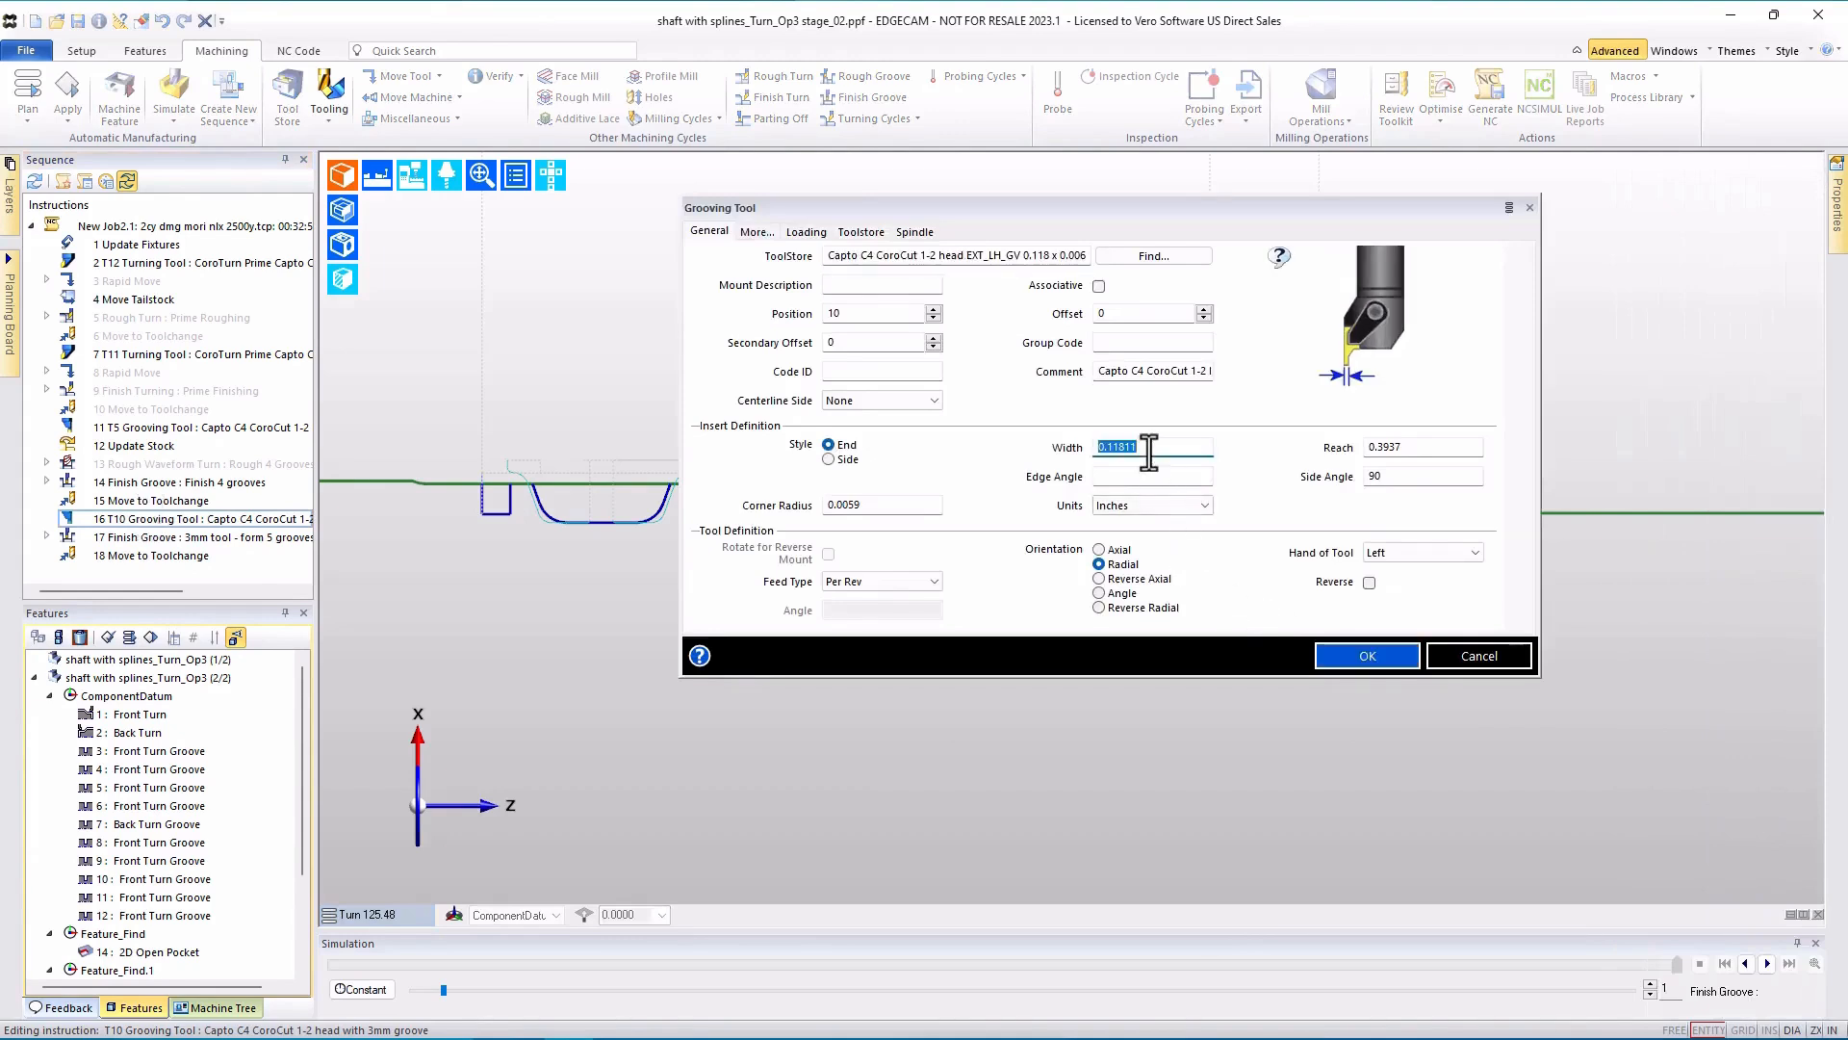
pyautogui.click(1478, 657)
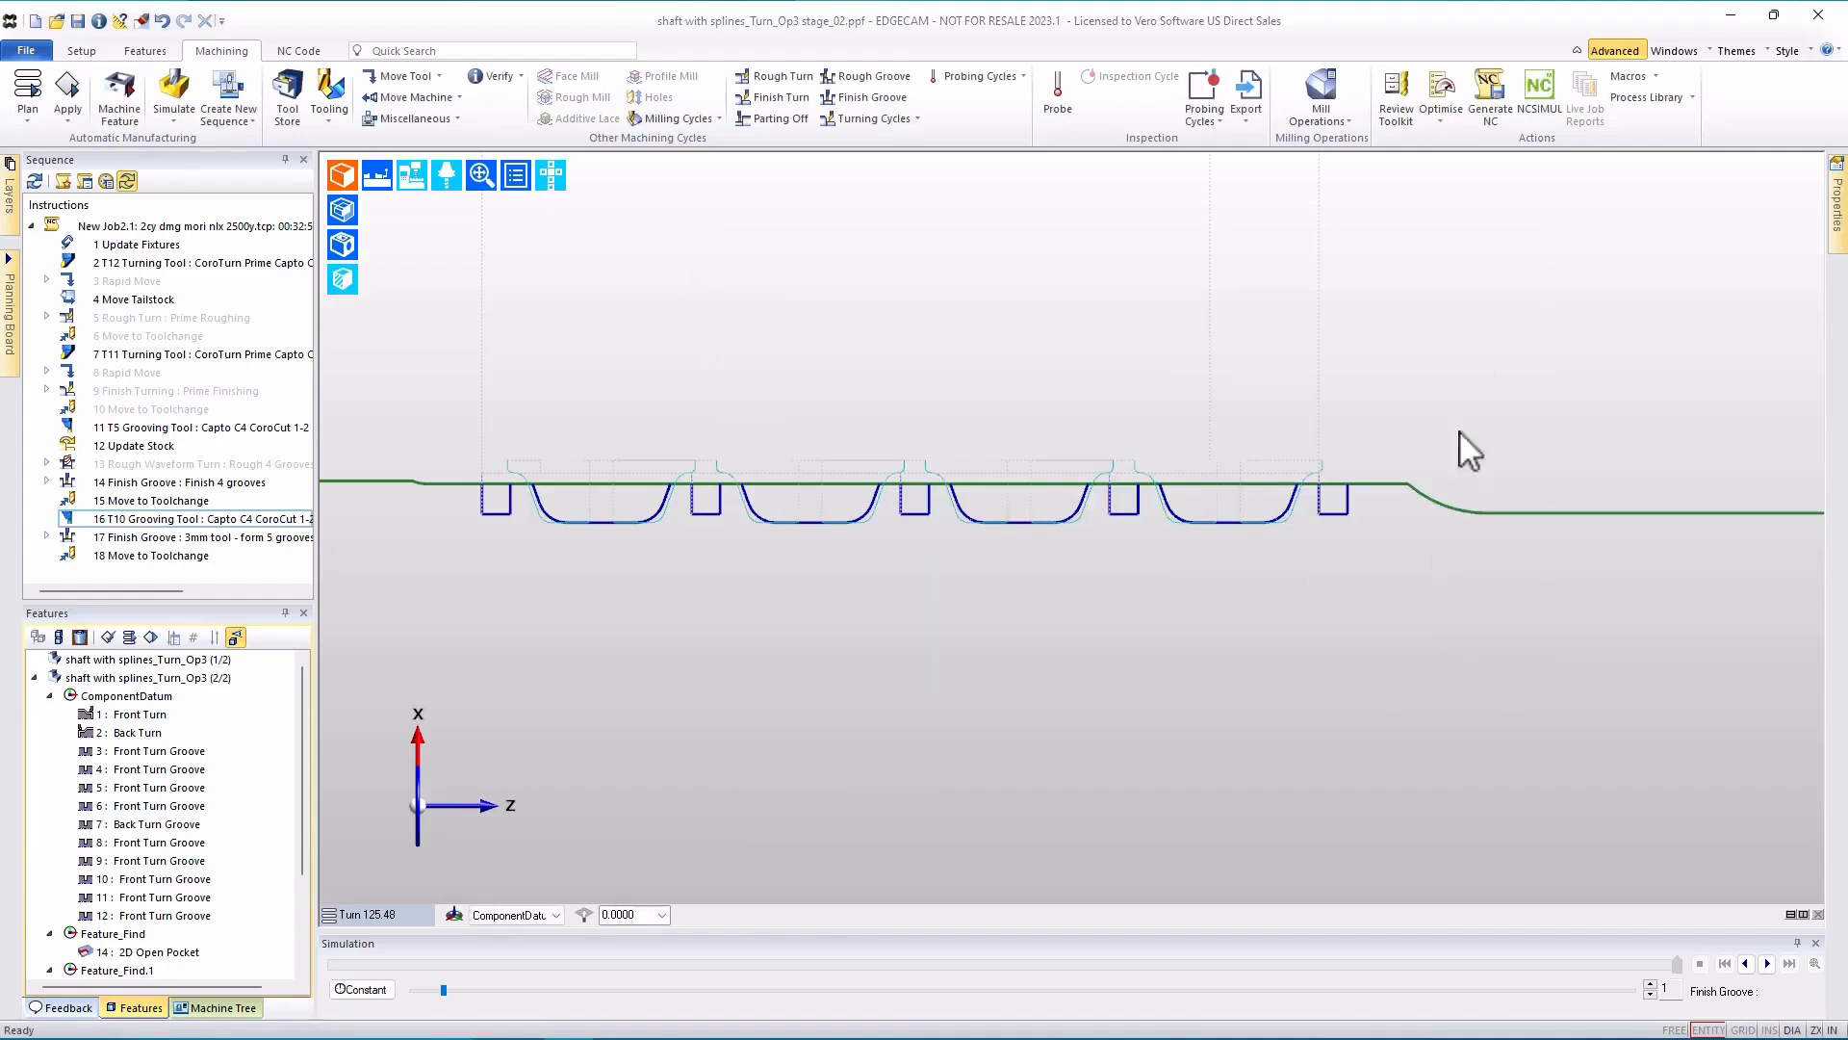
# - Generate the NC code as "shaft with splines_Turn_Op3 stage_02.nc" and find T1010 in it
pyautogui.click(1492, 93)
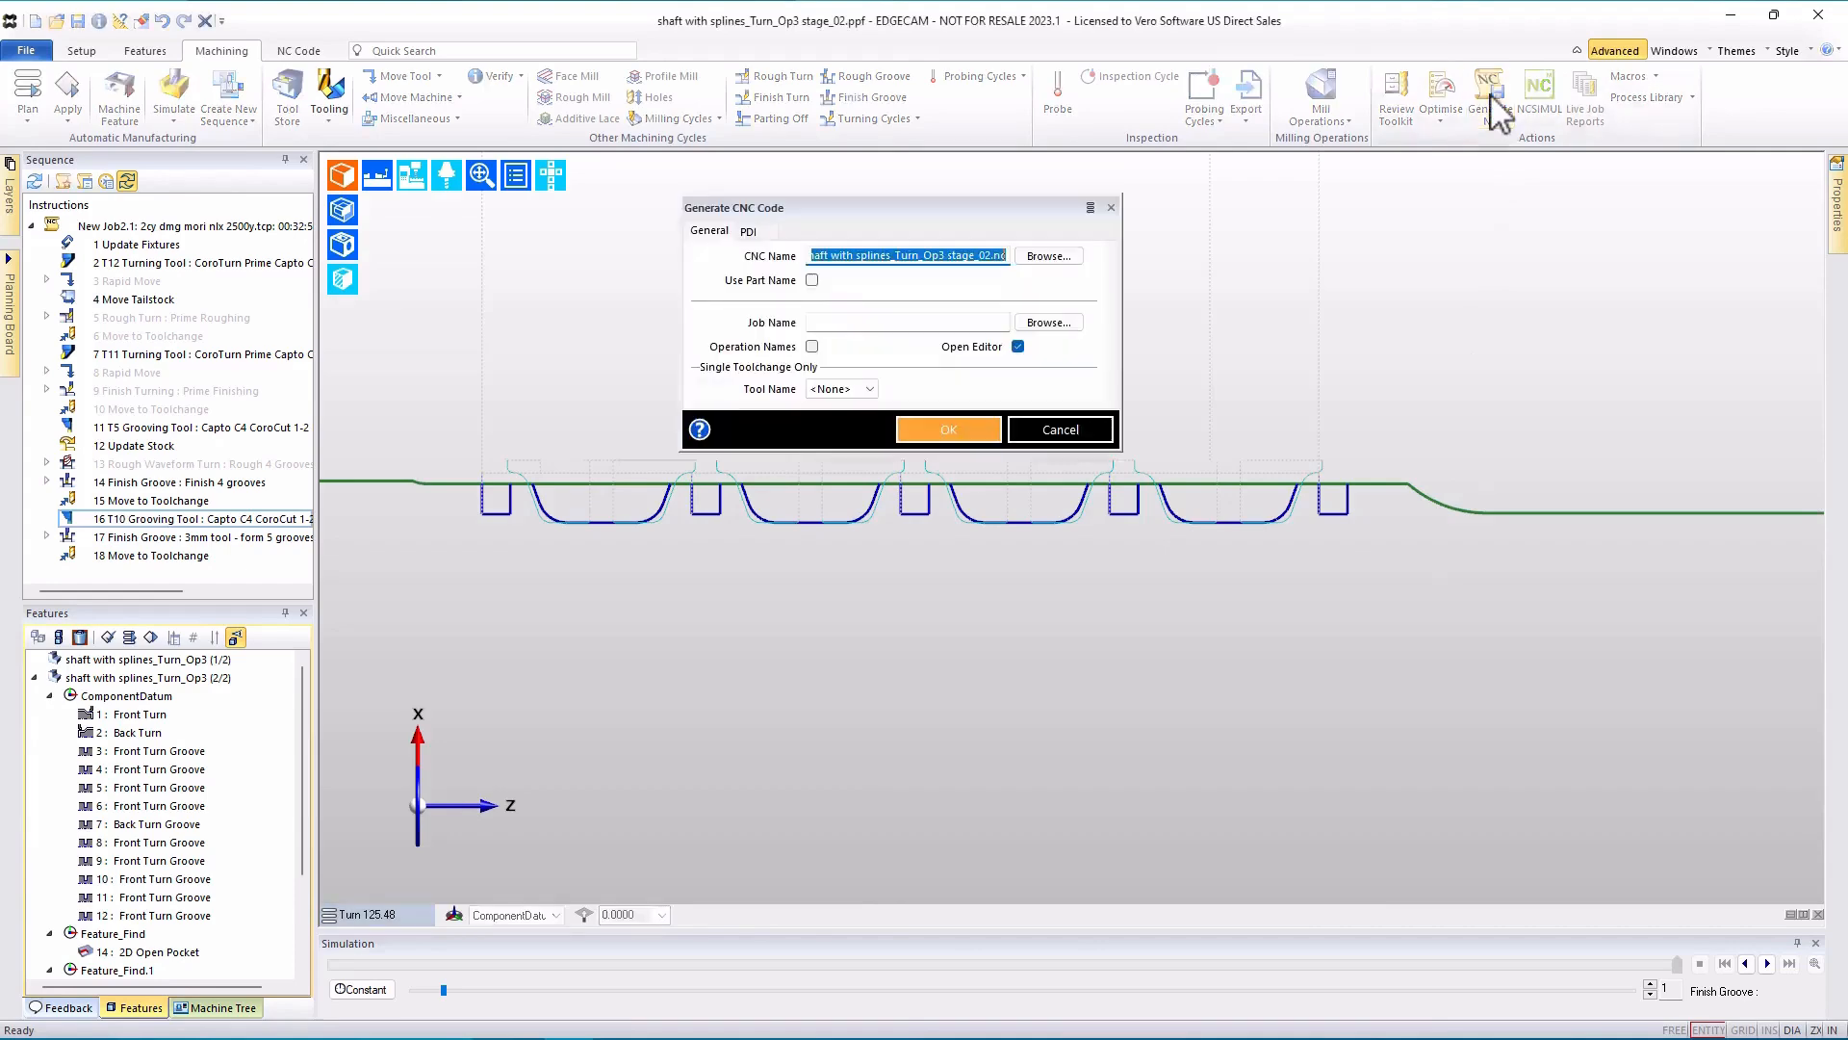
pyautogui.press('Return')
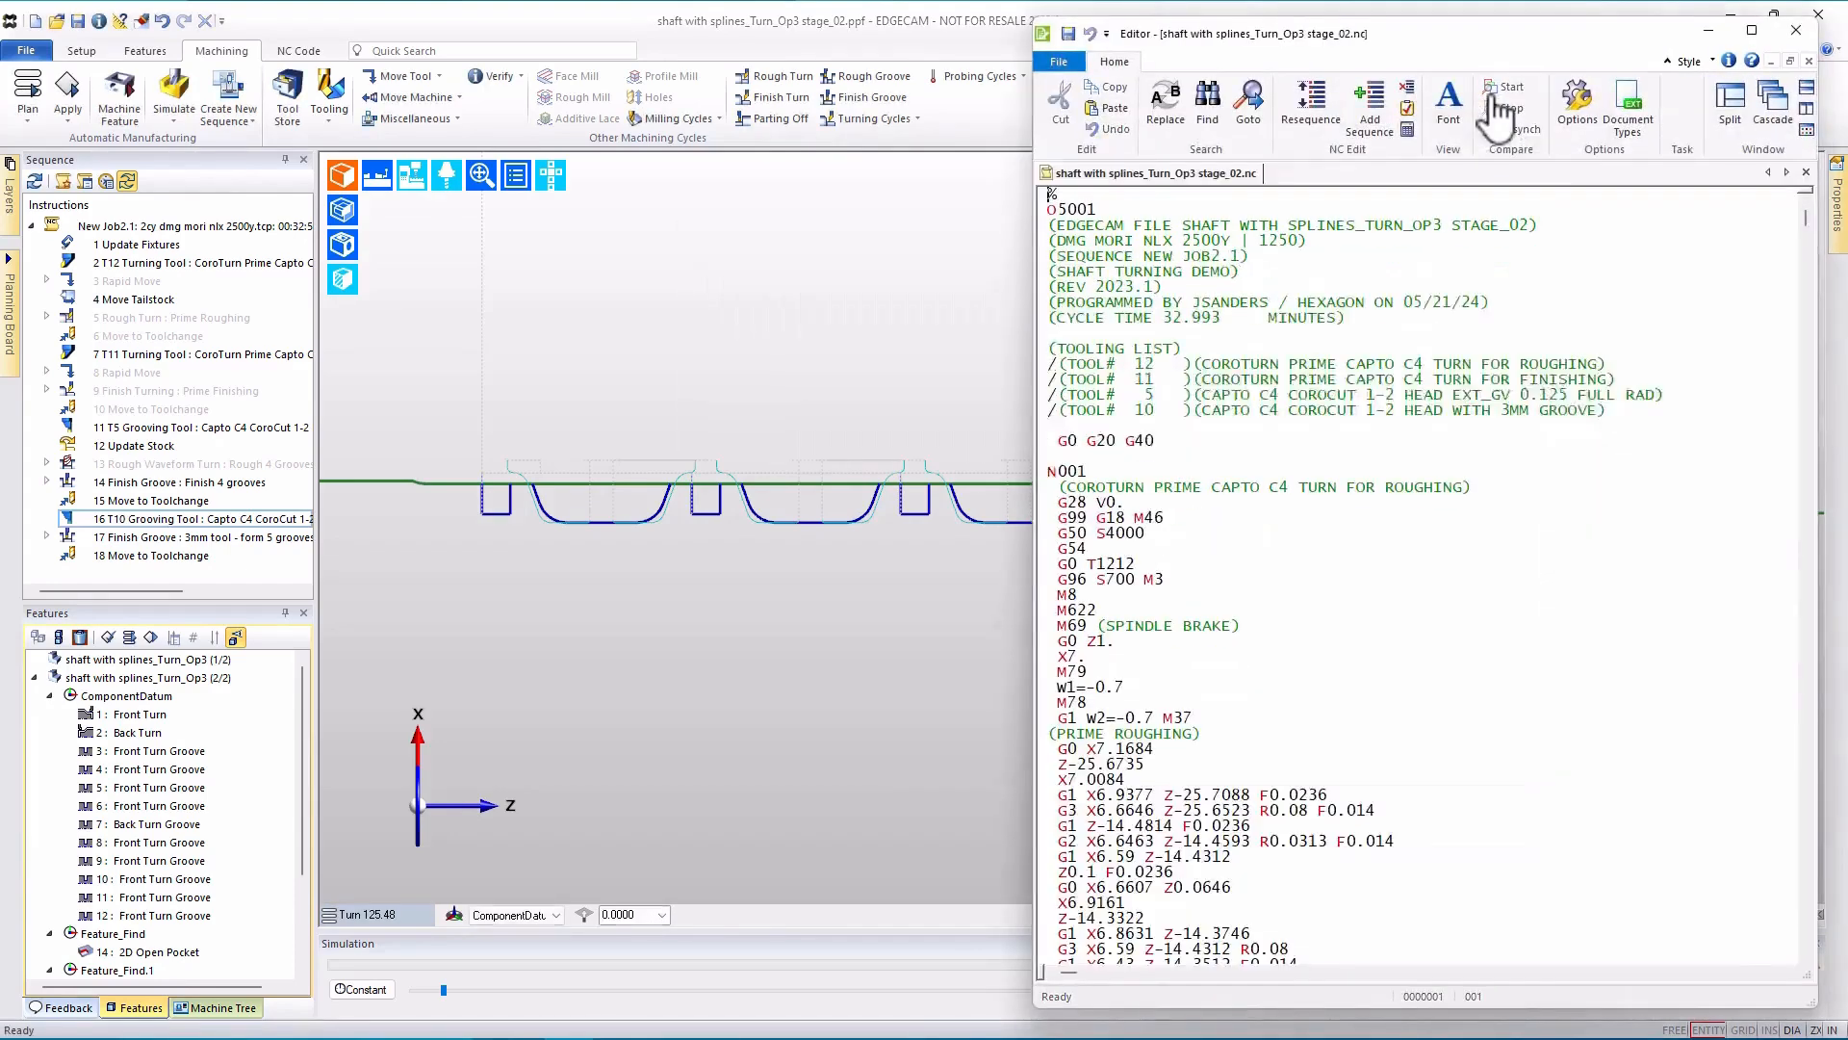
pyautogui.click(1221, 100)
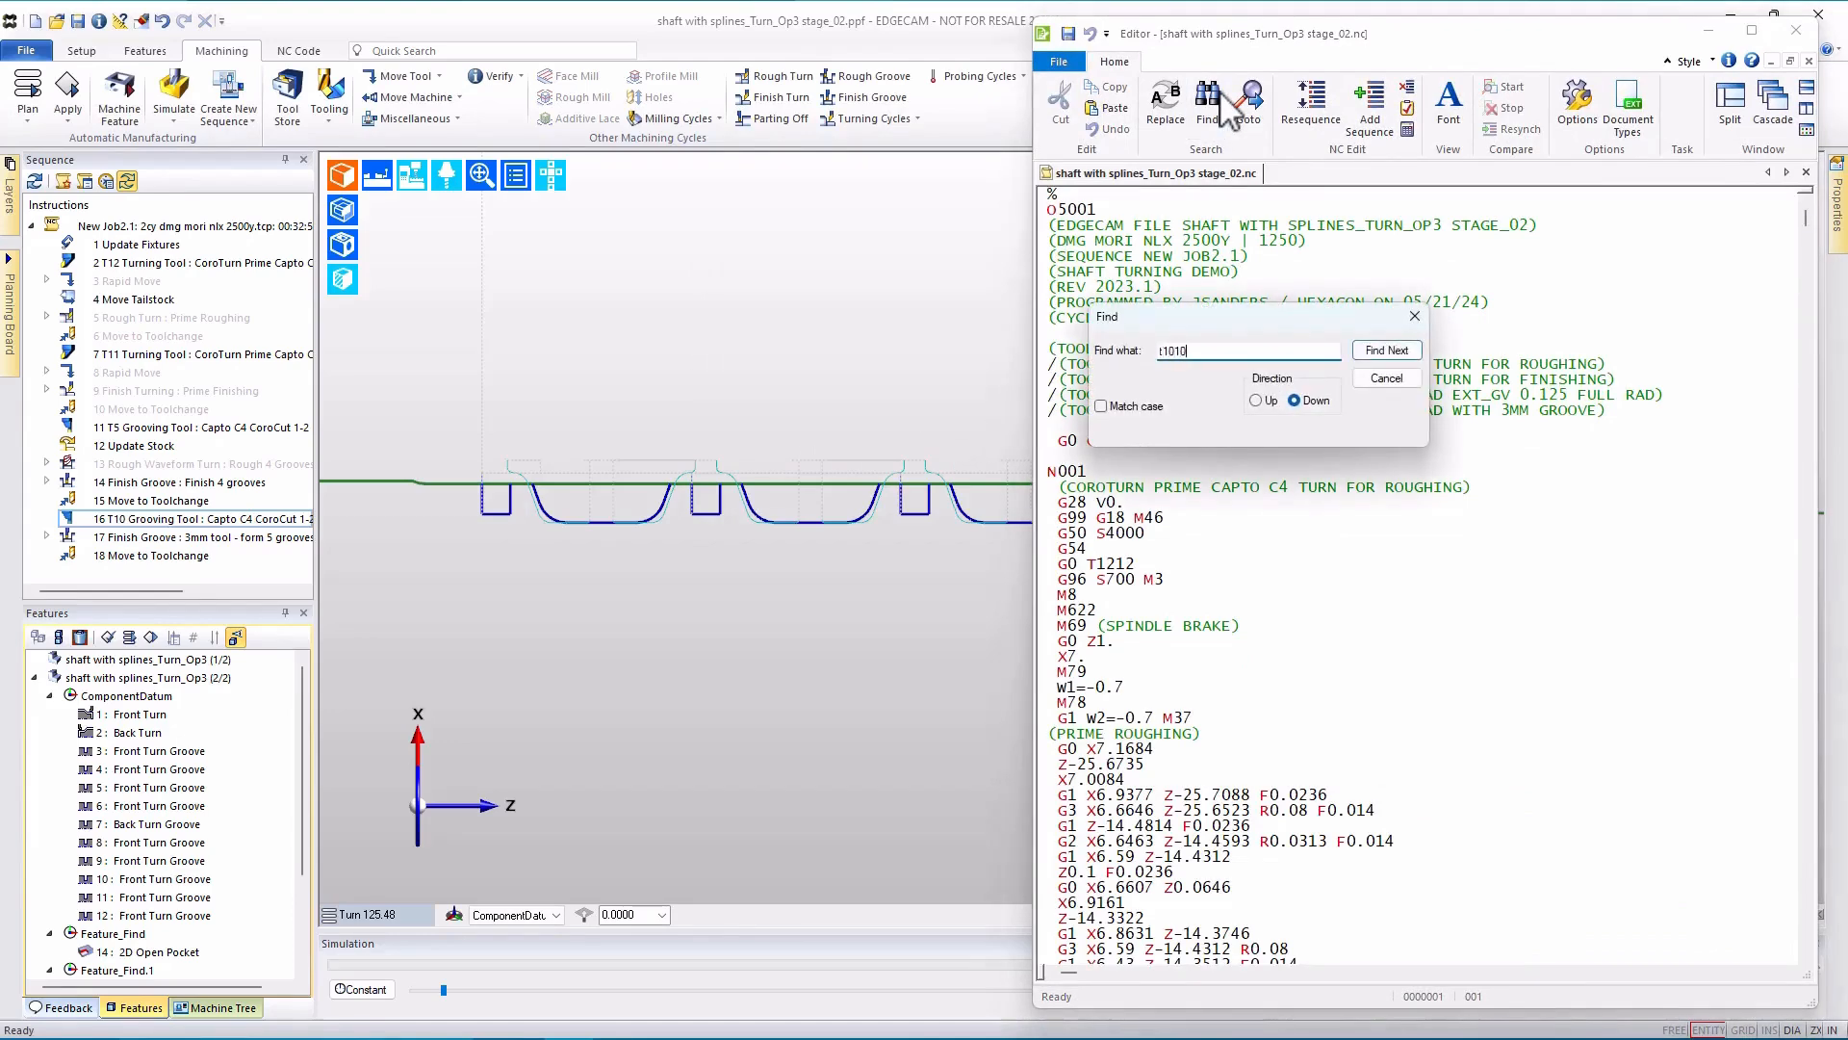
pyautogui.press('Return')
pyautogui.press('Escape')
pyautogui.scroll(-10, 1434, 668)
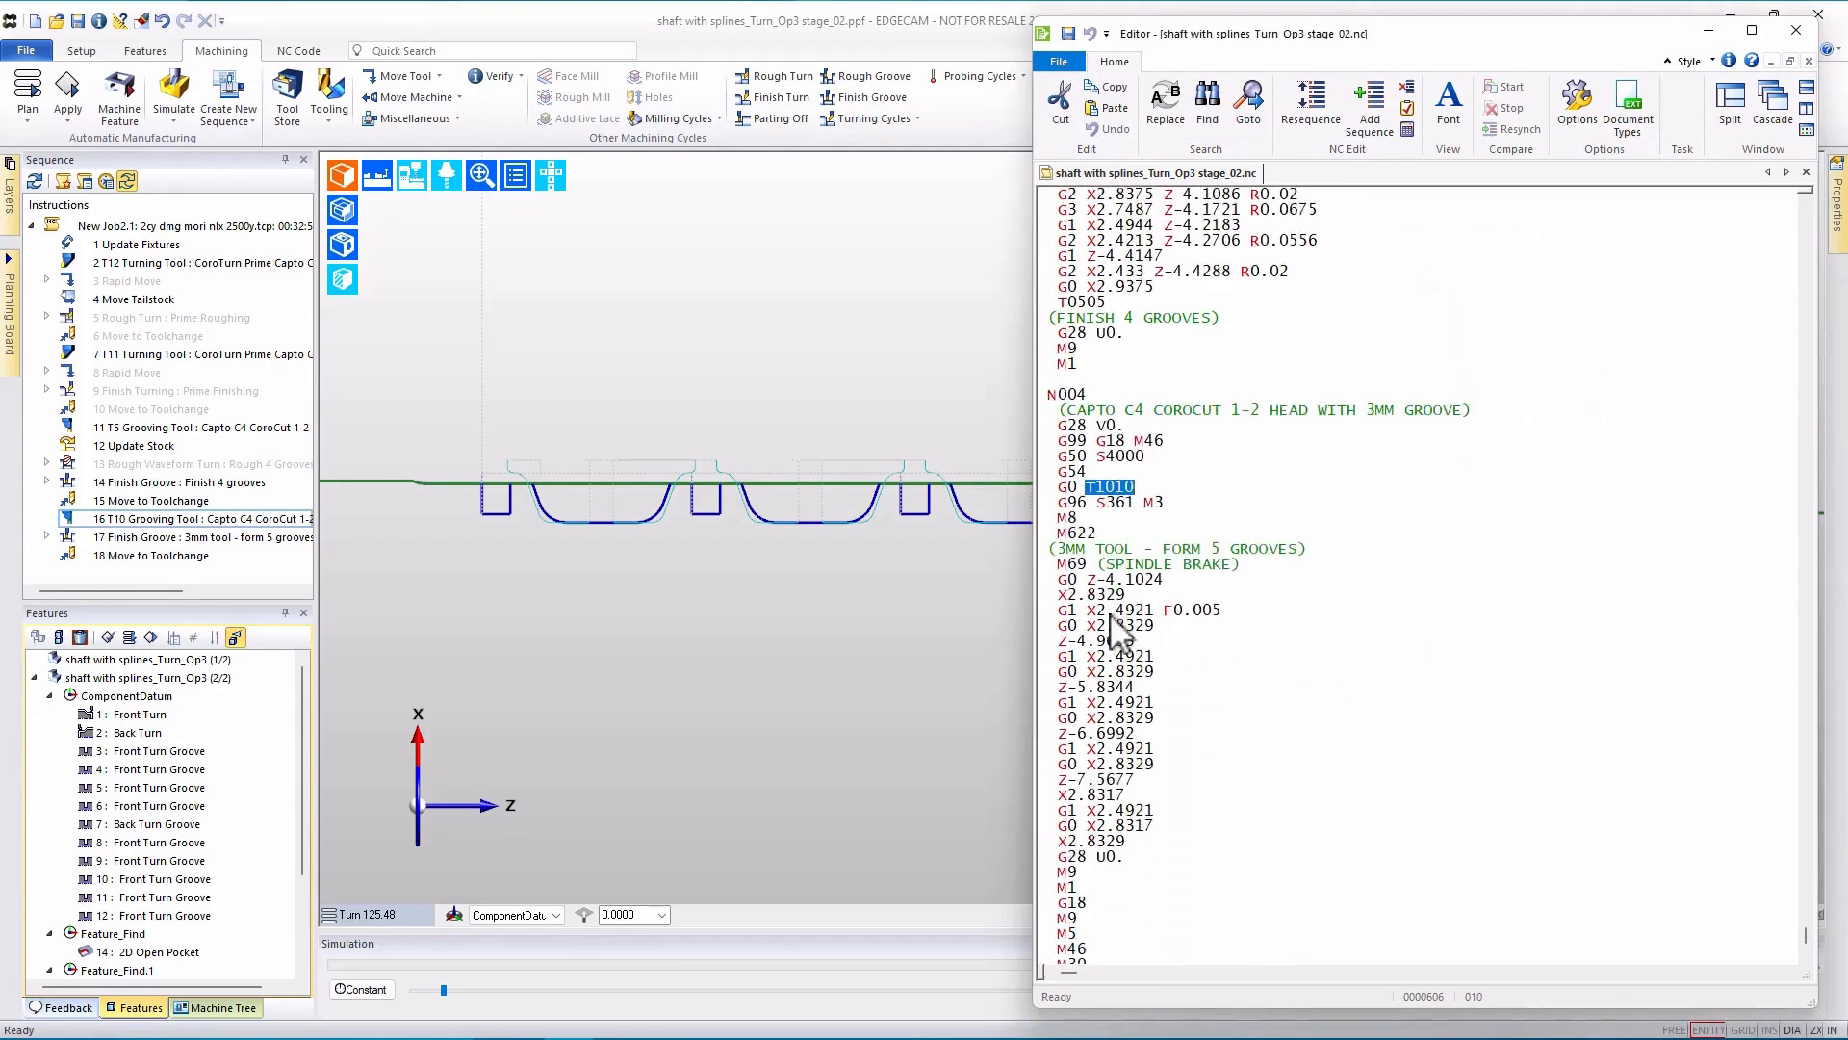
# - Highlight each of the five G1 X2.4921 plunge moves in the "3MM TOOL - FORM 5 GROOVES" block
pyautogui.moveTo(1049, 611); pyautogui.dragTo(1208, 613)
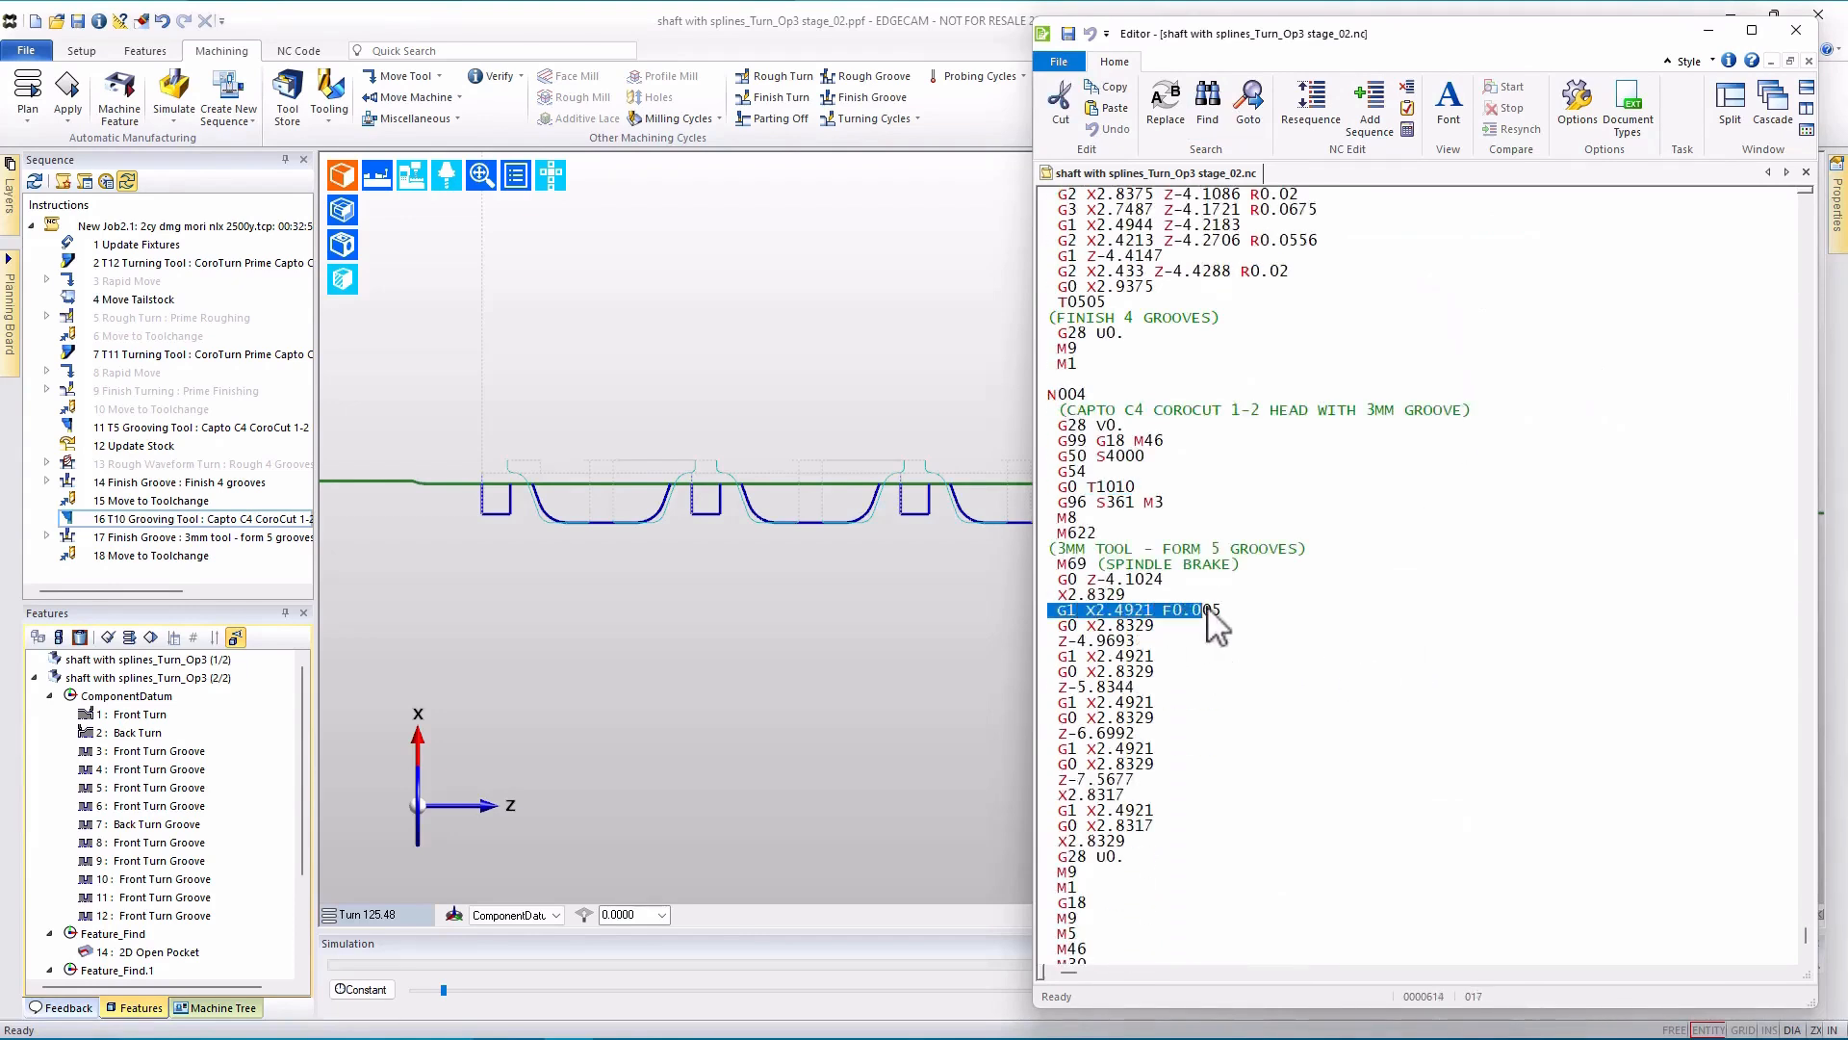
pyautogui.moveTo(1049, 657); pyautogui.dragTo(1140, 657)
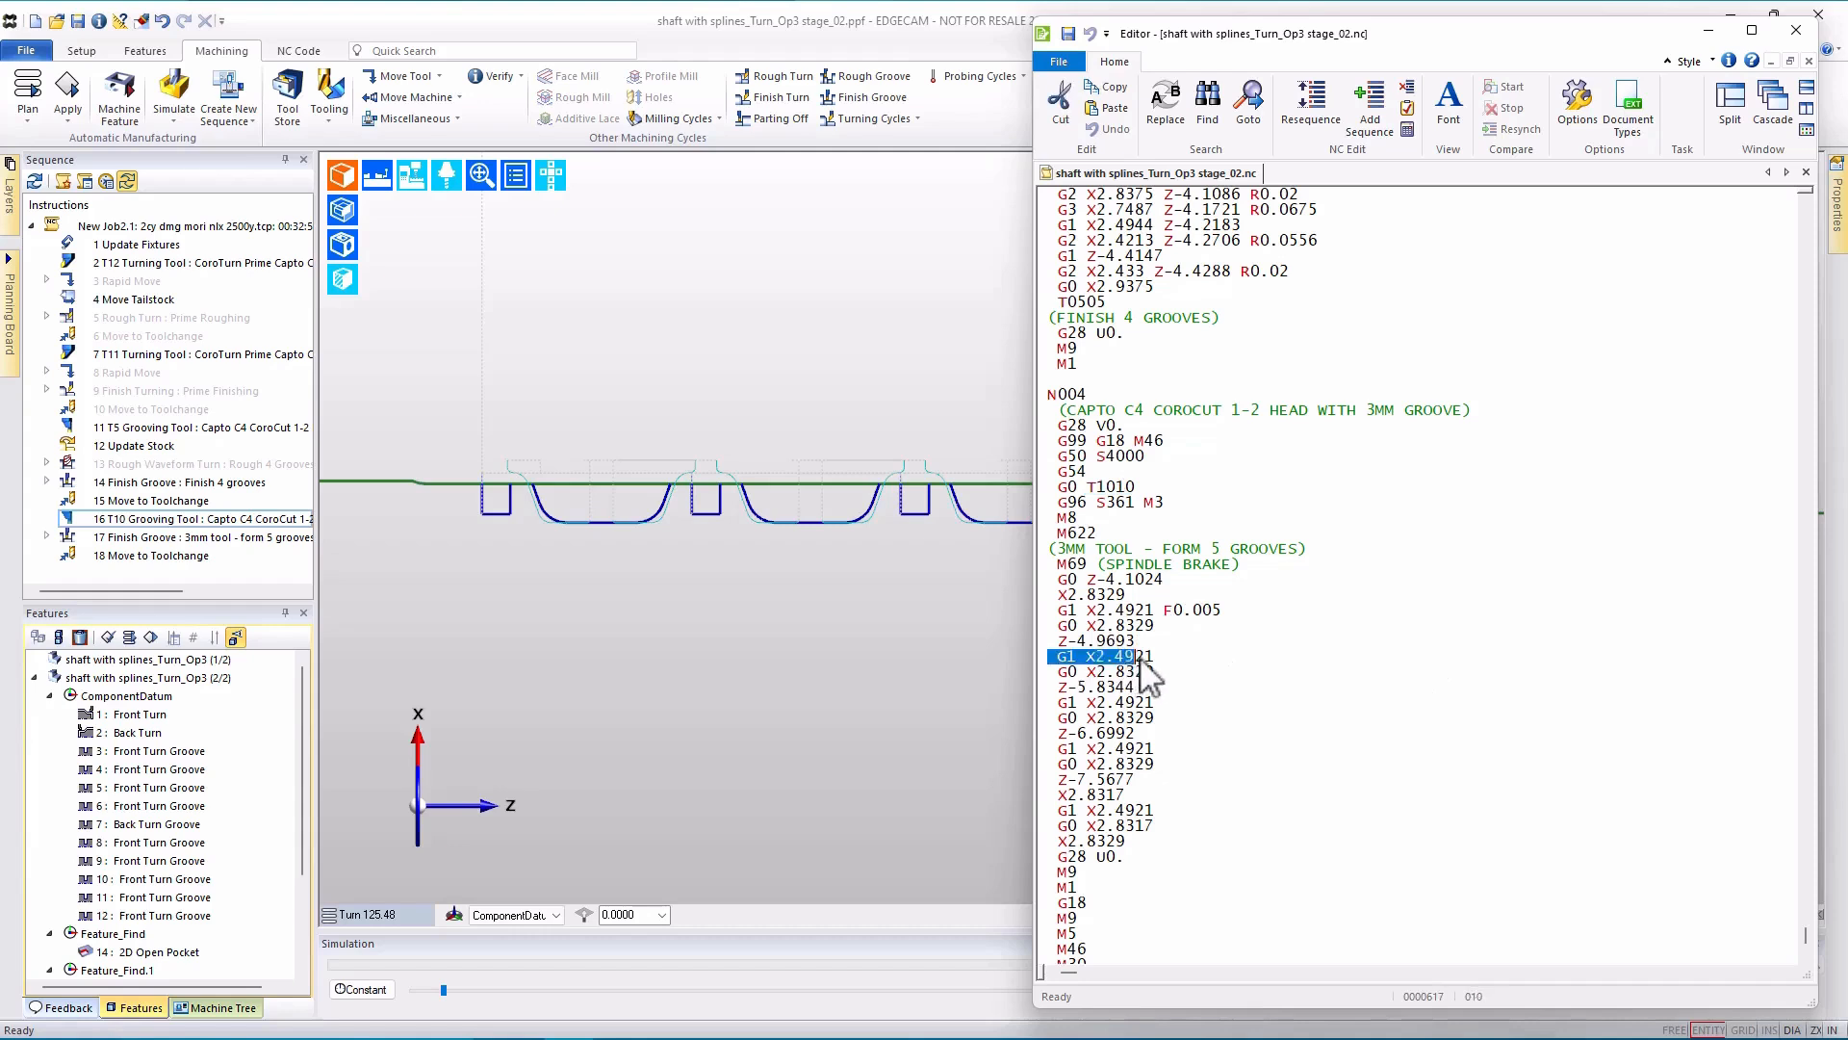
pyautogui.moveTo(1050, 701); pyautogui.dragTo(1149, 703)
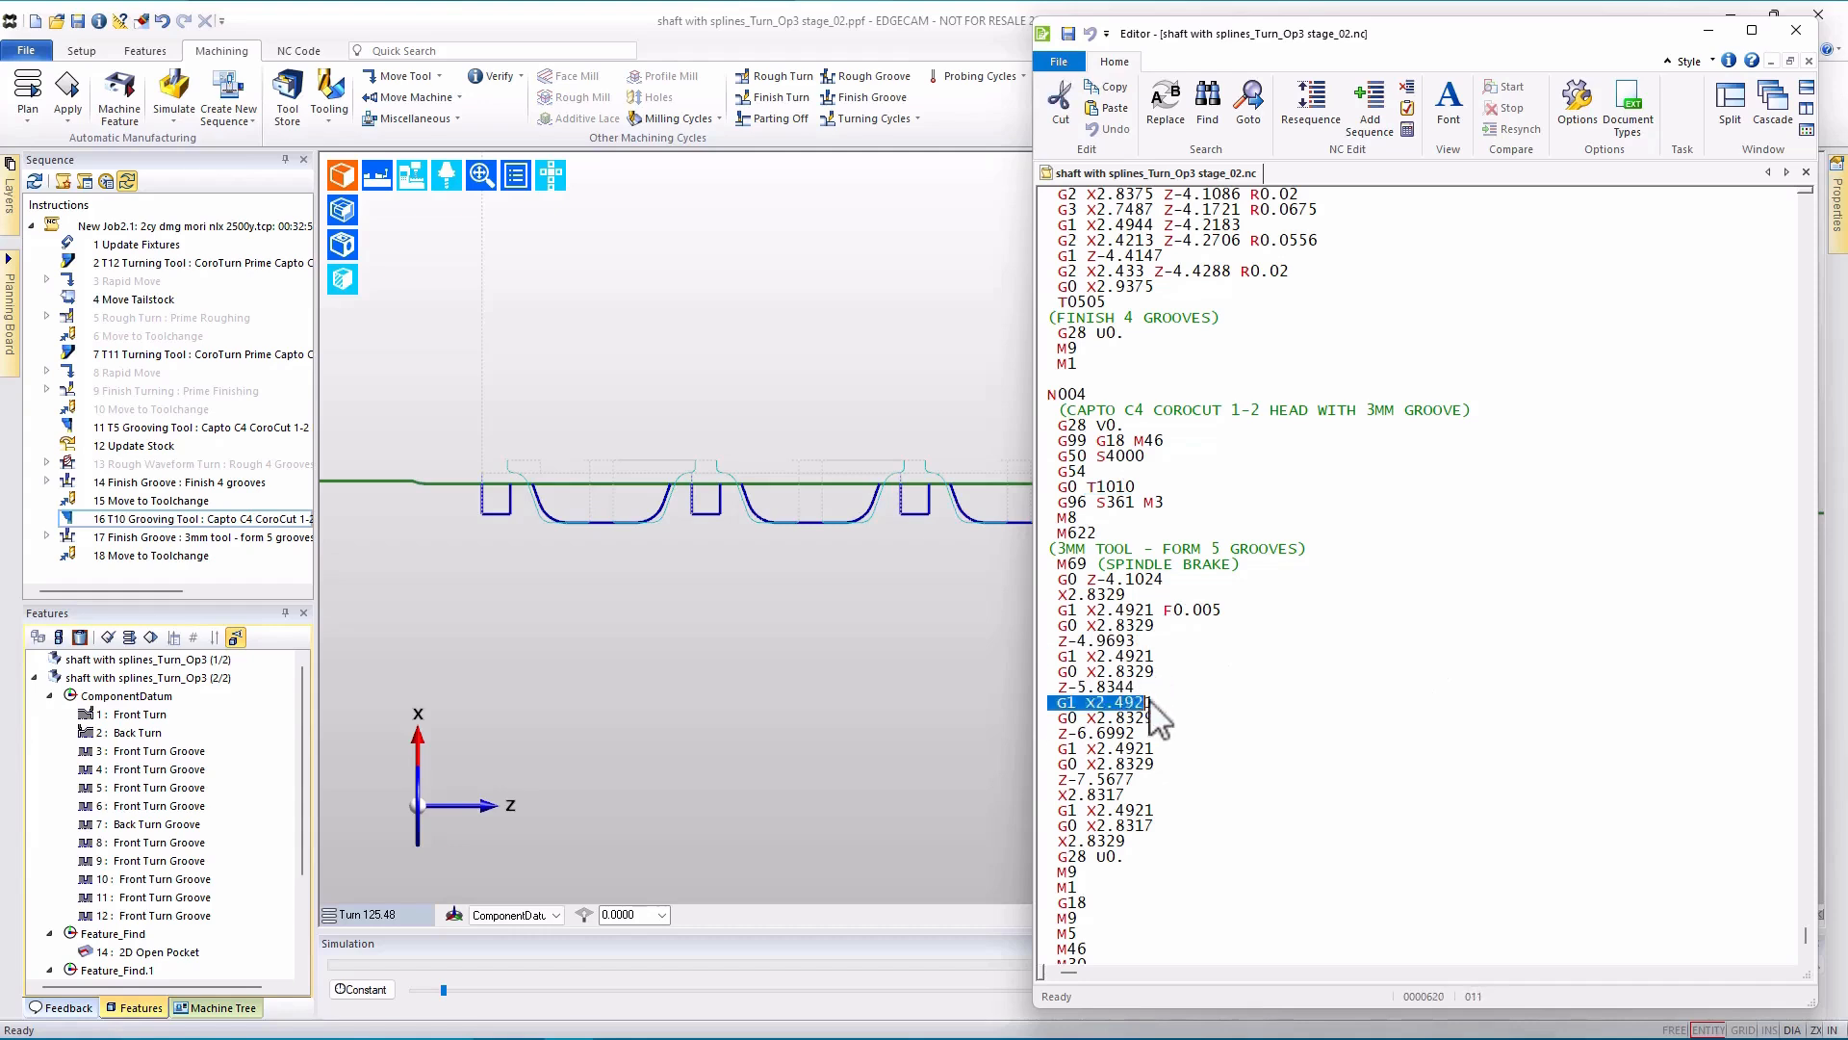
pyautogui.moveTo(1050, 748); pyautogui.dragTo(1173, 750)
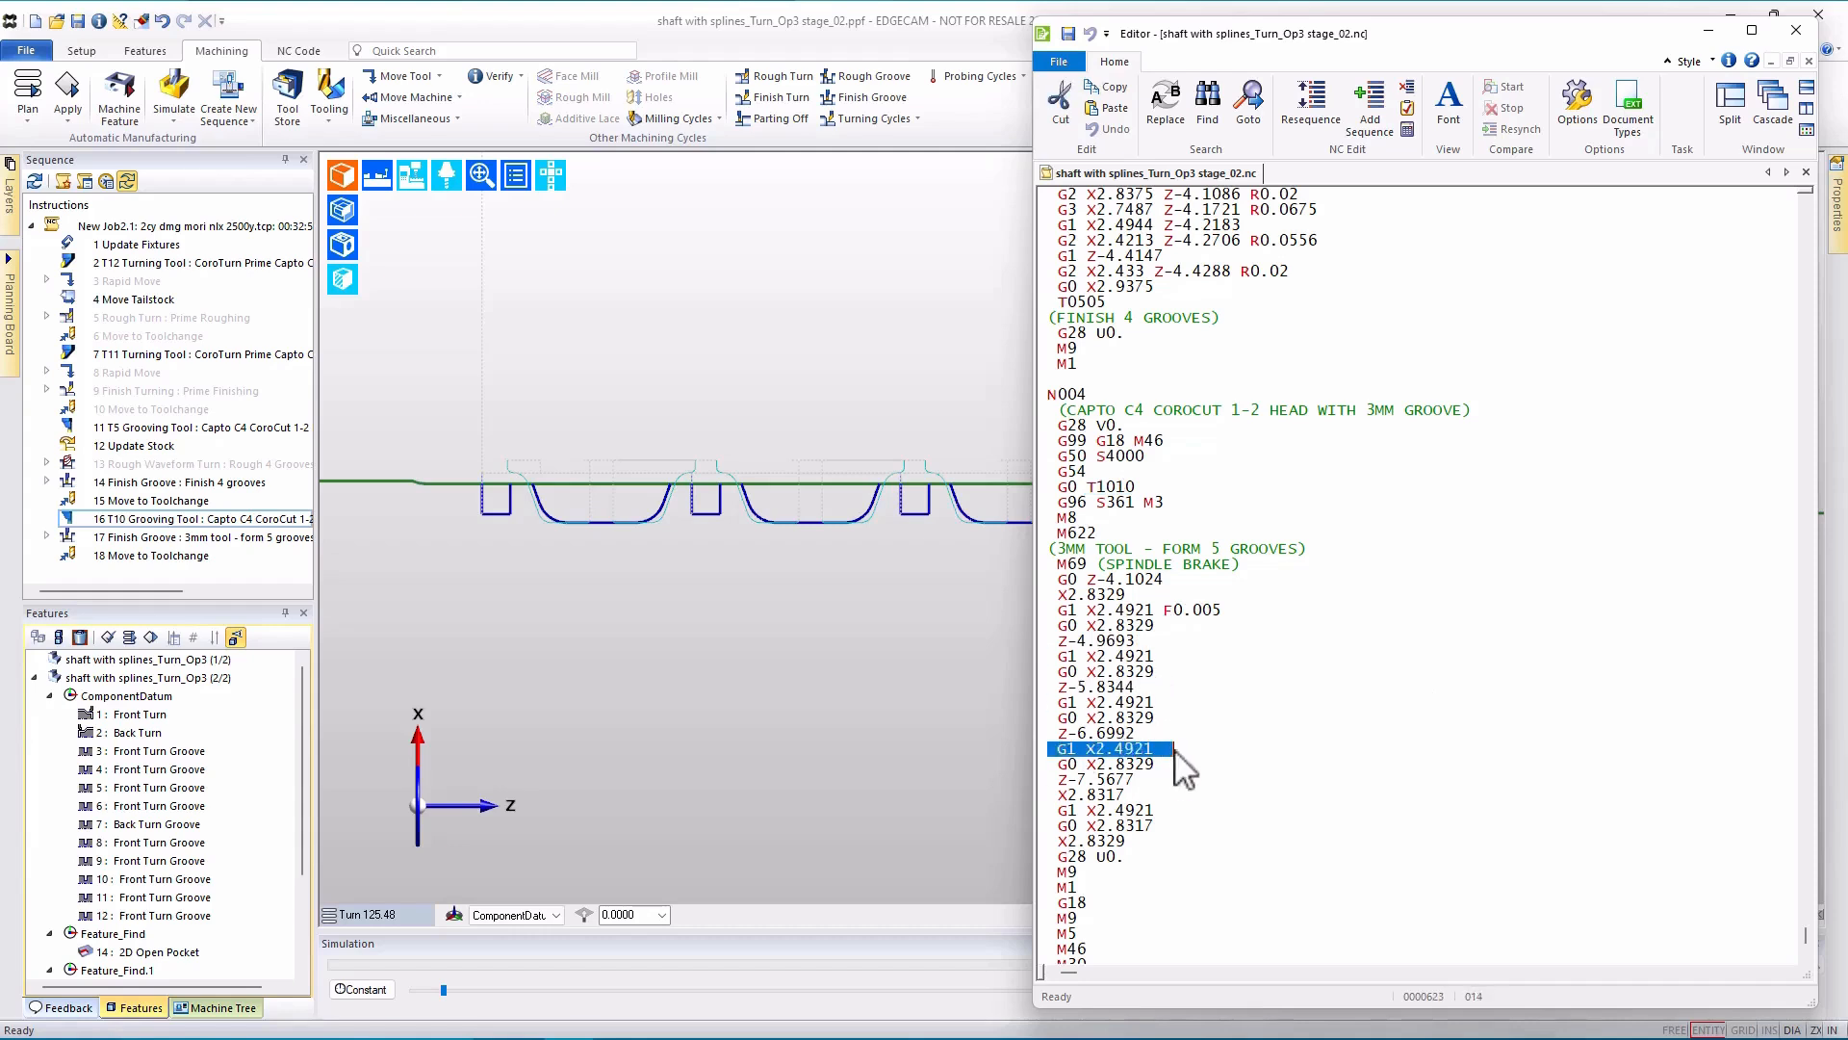
pyautogui.moveTo(1049, 811); pyautogui.dragTo(1177, 811)
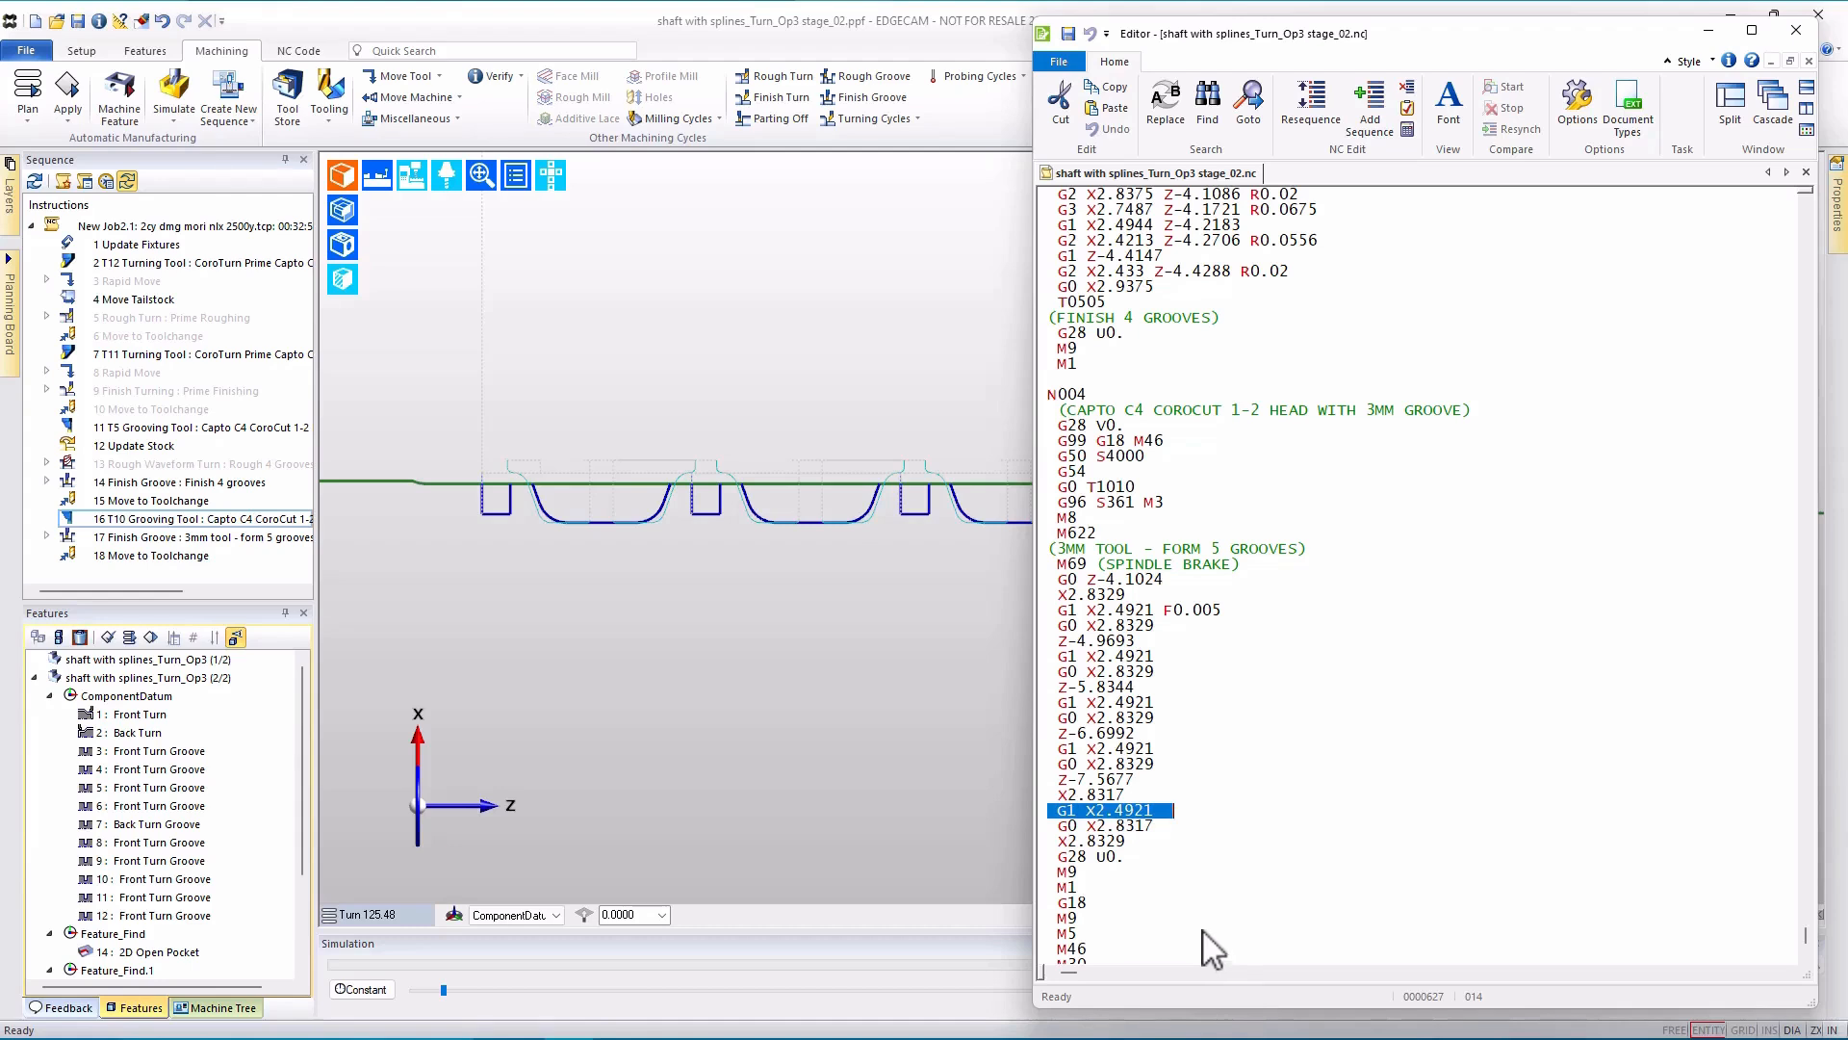
# - Highlight the T0505 and T0535 offset calls in the "FINISH 4 GROOVES" code
pyautogui.scroll(9, 1211, 948)
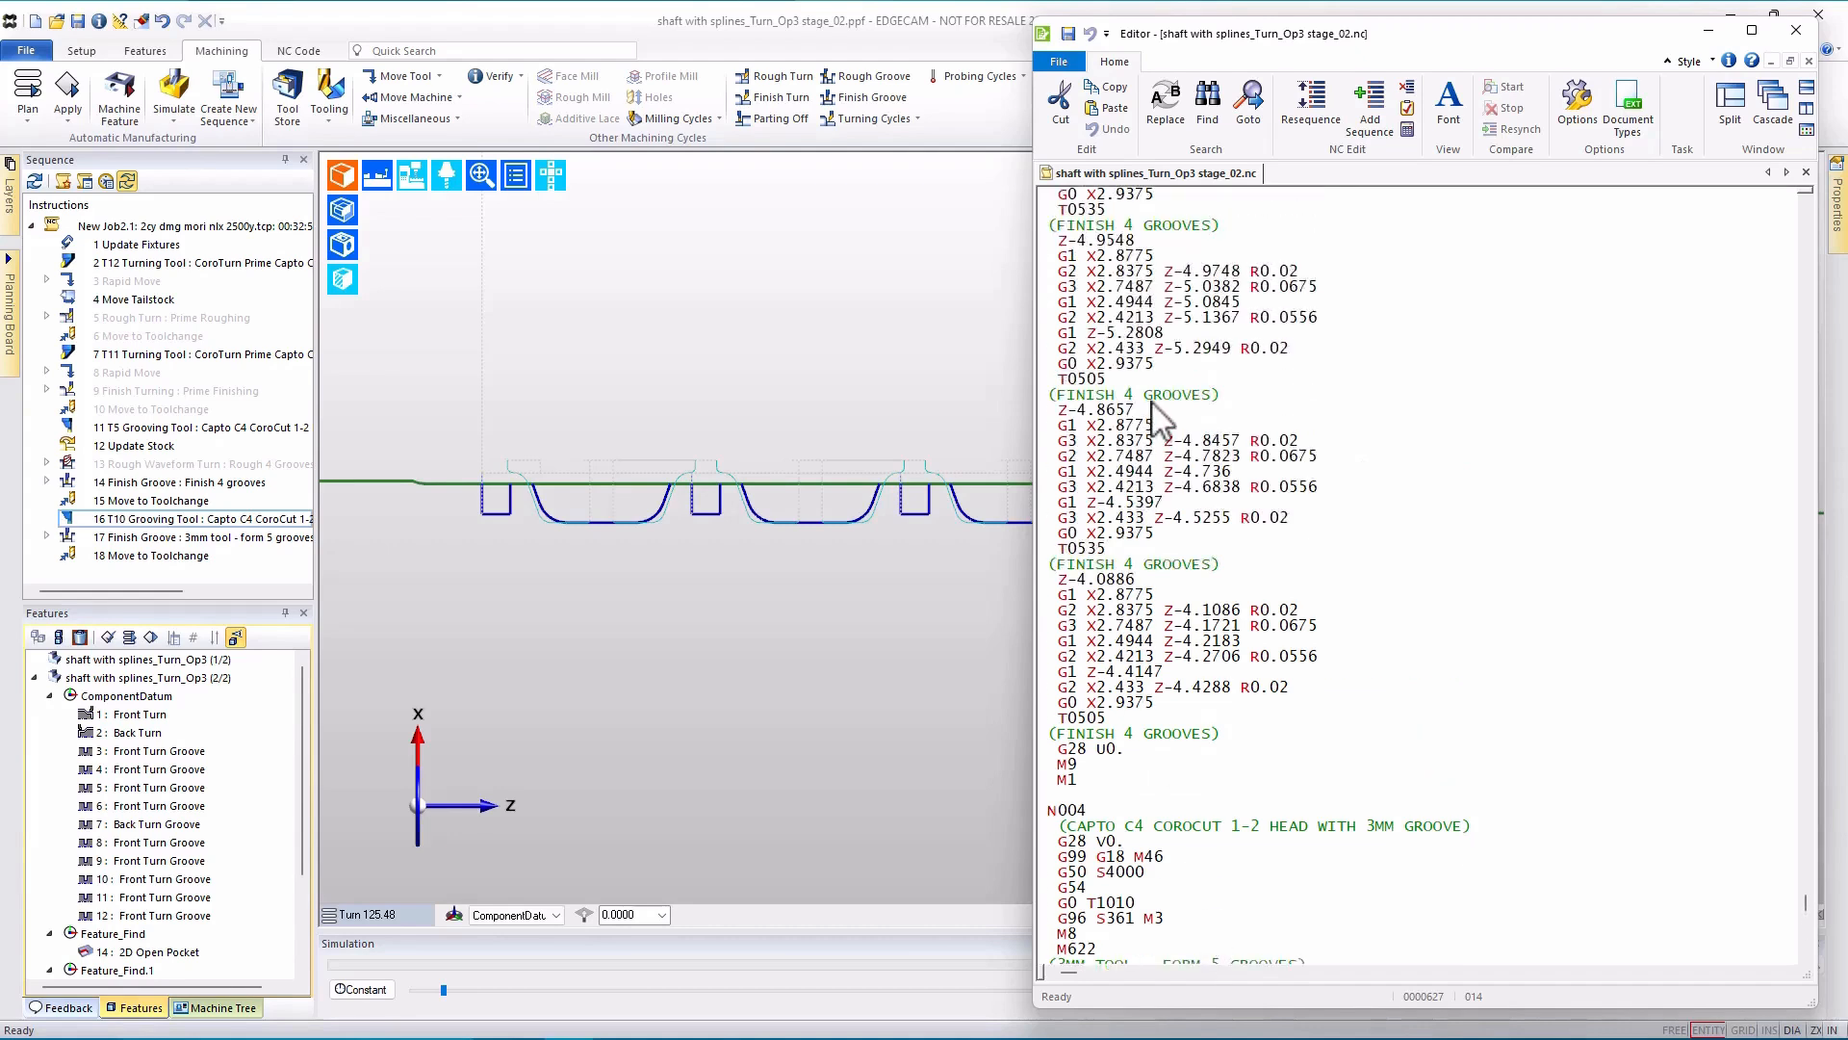
pyautogui.moveTo(1049, 379); pyautogui.dragTo(1119, 380)
pyautogui.moveTo(1048, 548); pyautogui.dragTo(1116, 549)
# - Return to the EDGECAM sequence and examine the toolpath of the "Finish 4 grooves" Finish Groove cycle up close
pyautogui.click(135, 481)
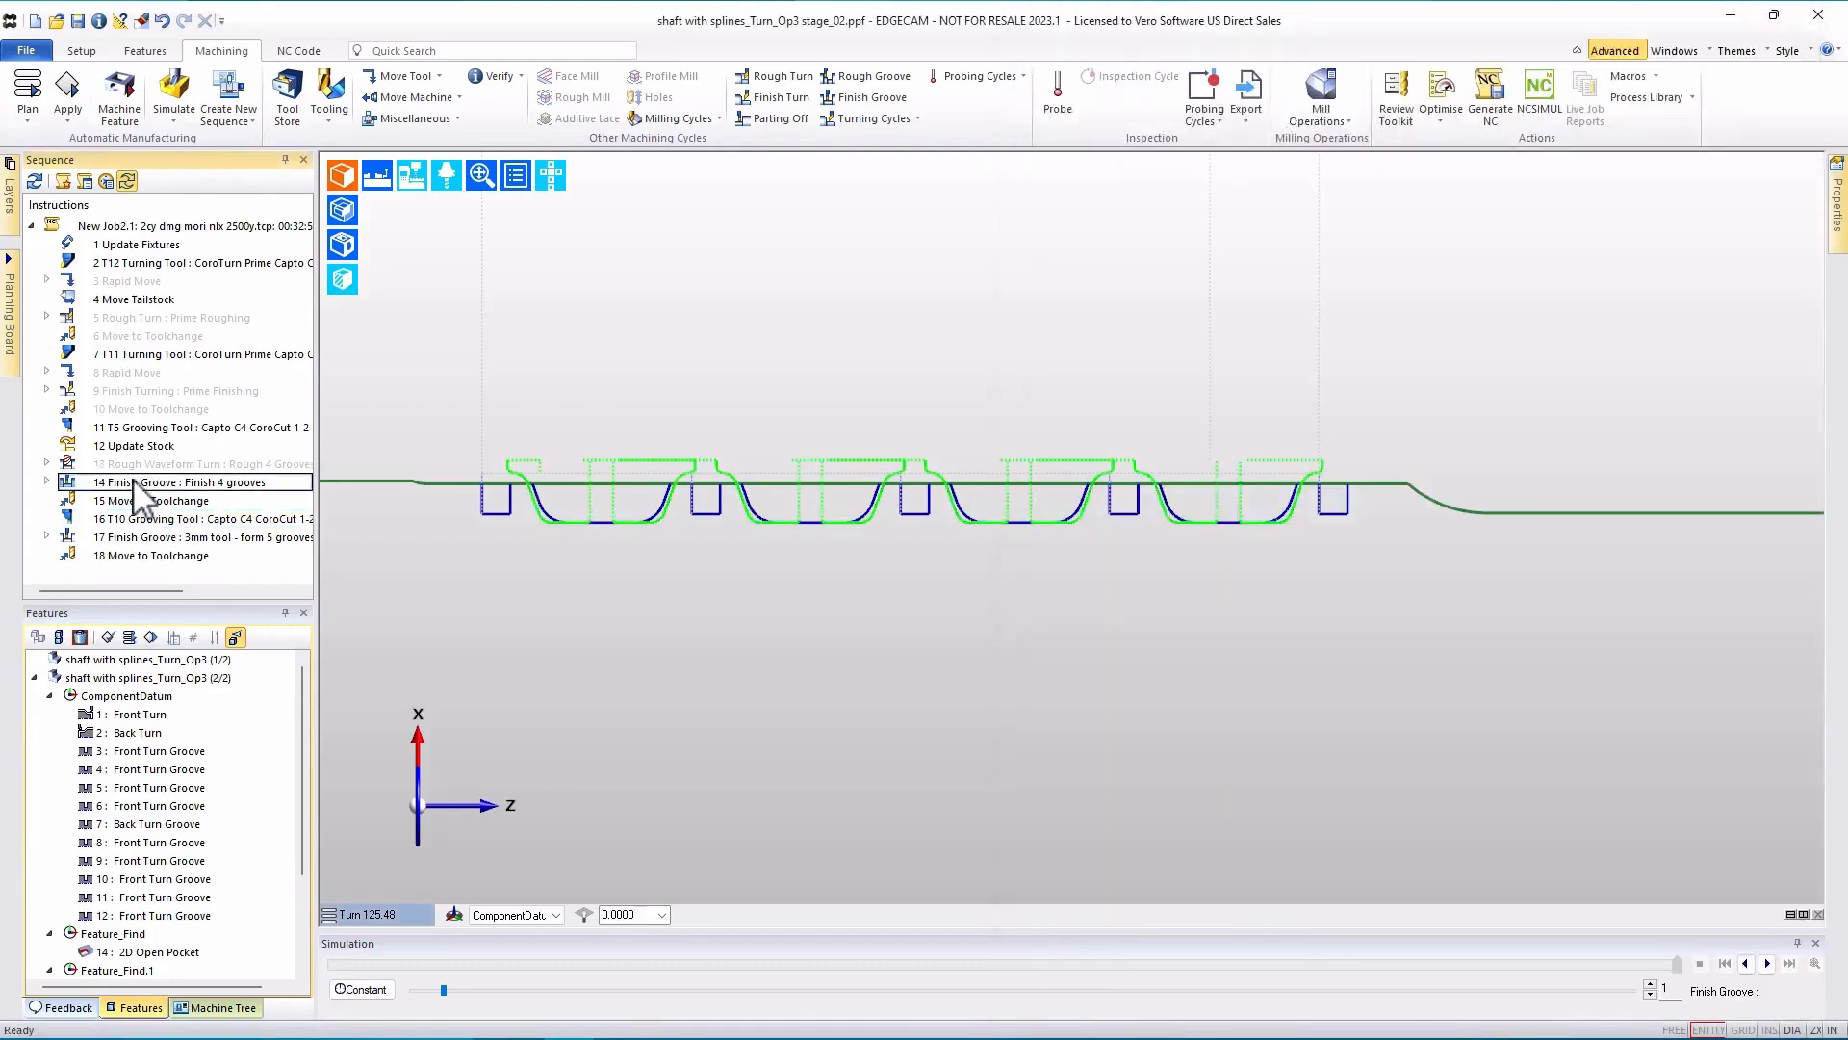
pyautogui.scroll(8, 496, 468)
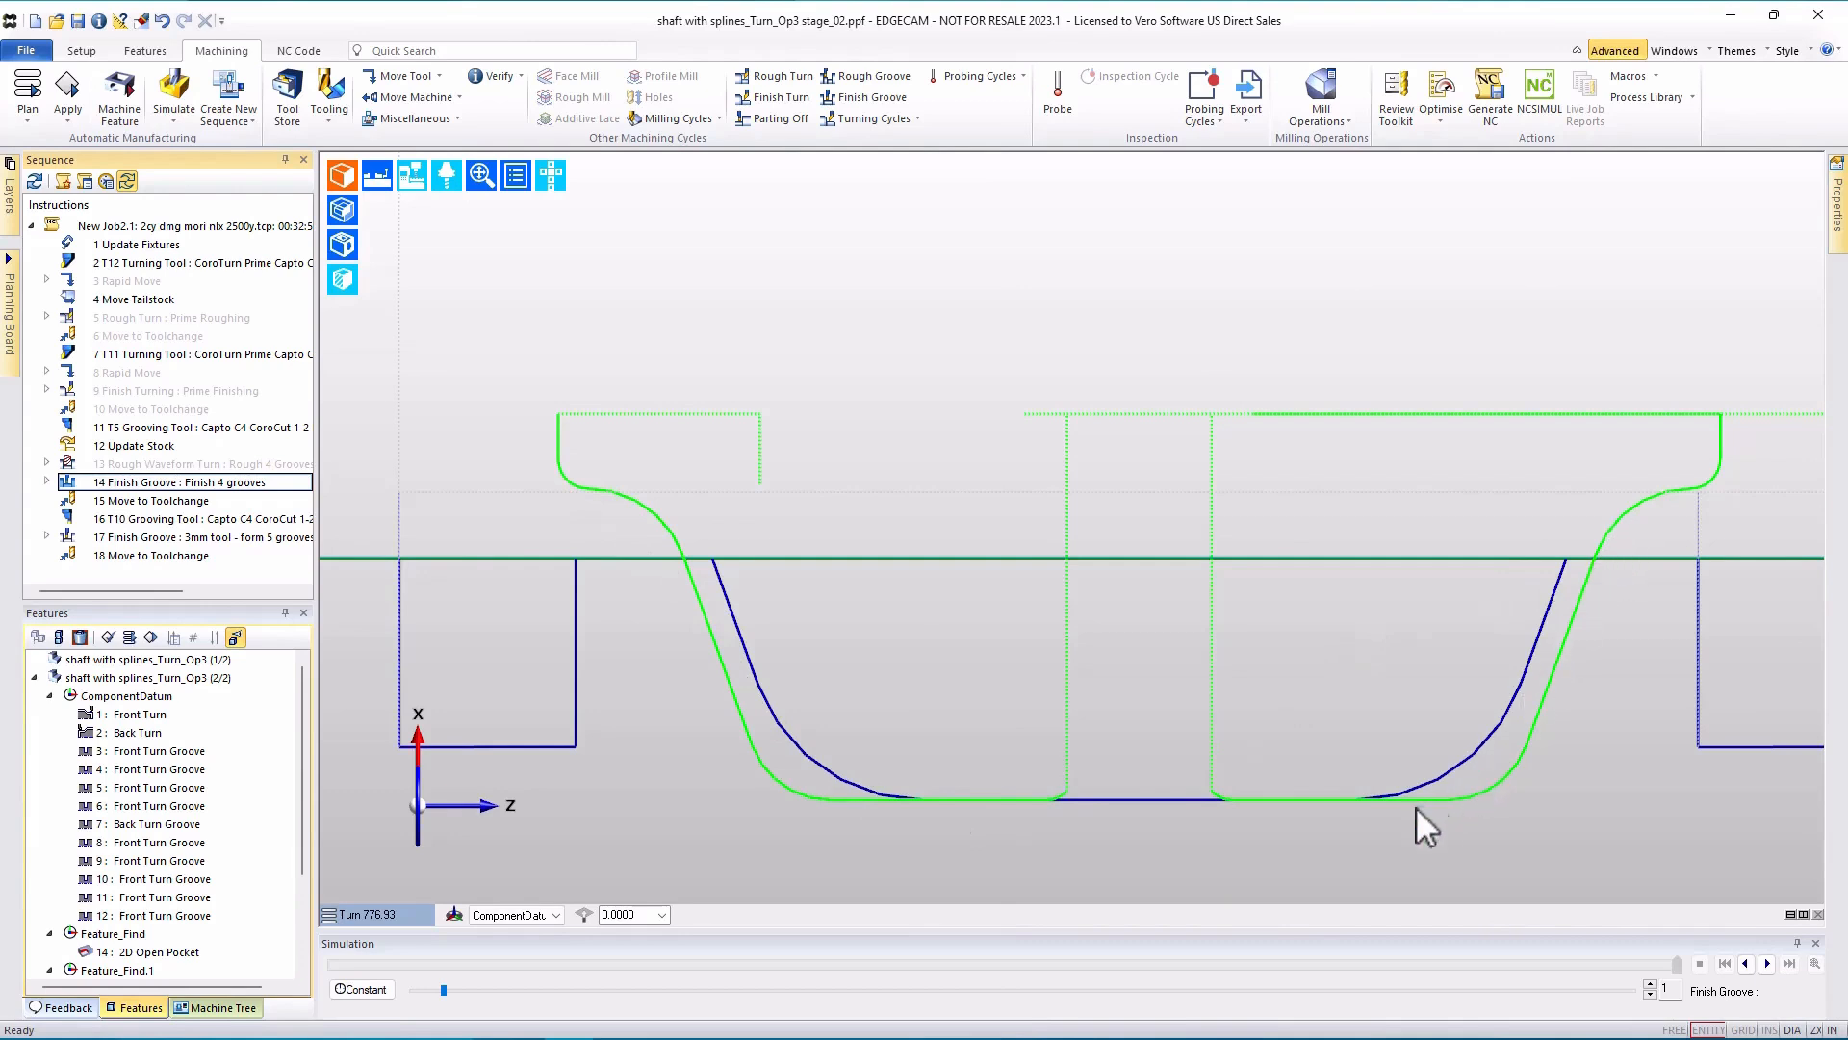
pyautogui.scroll(-5, 1060, 772)
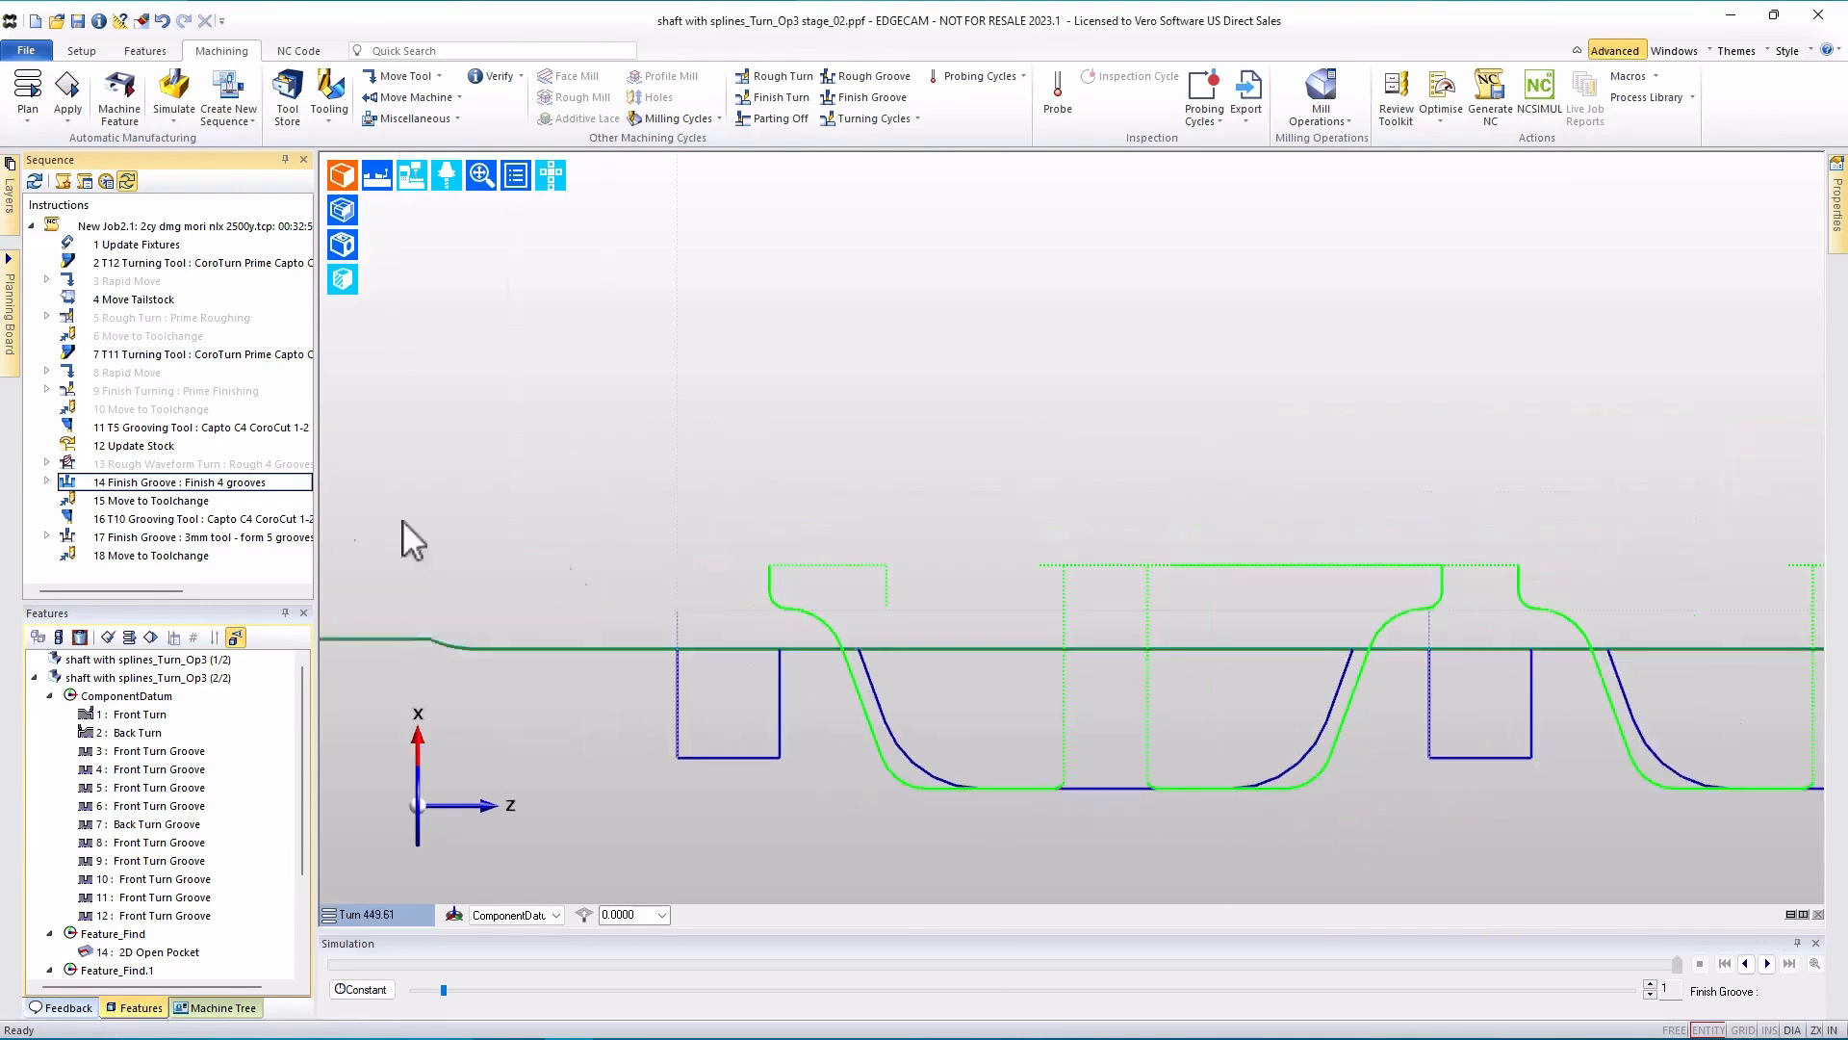
# - Open the T5 grooving tool together with the "Finish 4 grooves" cycle and check the tool's Offset and Secondary Offset without changing them
pyautogui.click(120, 428)
pyautogui.keyDown('ctrl'); pyautogui.click(126, 480); pyautogui.keyUp('ctrl')
pyautogui.rightClick(126, 481)
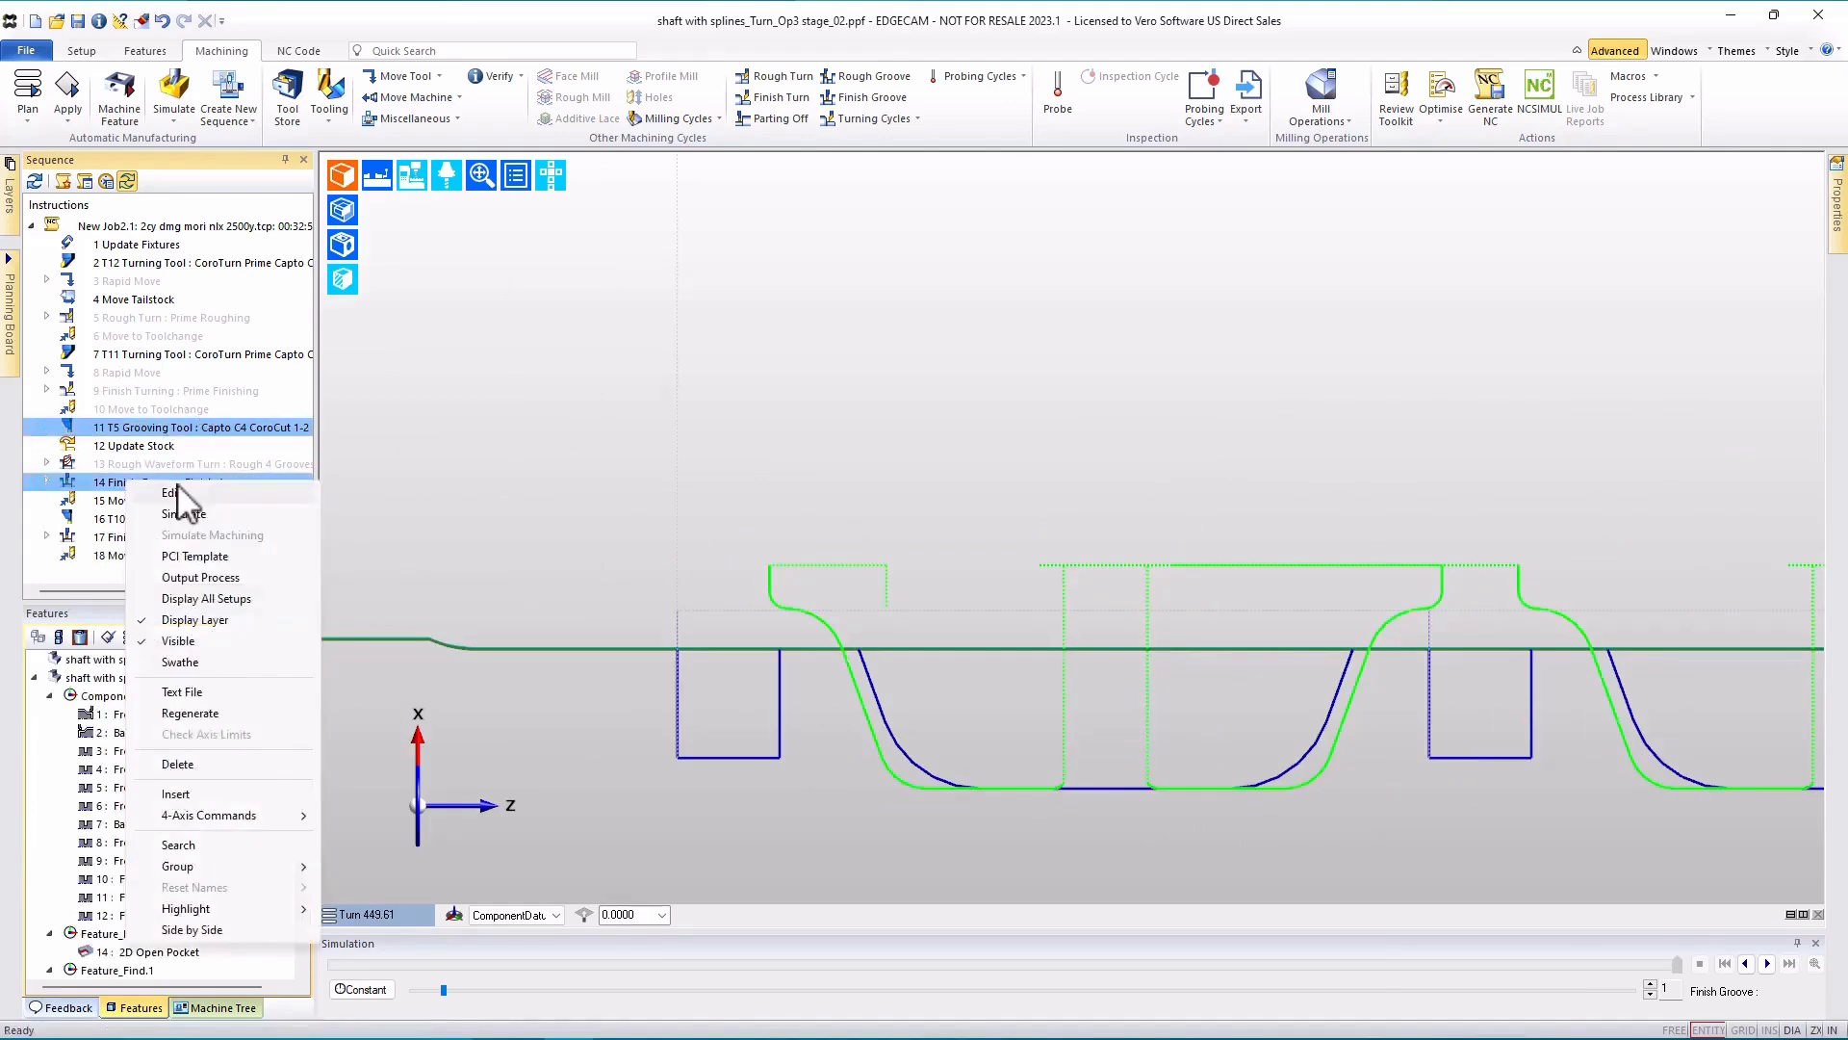
pyautogui.click(173, 493)
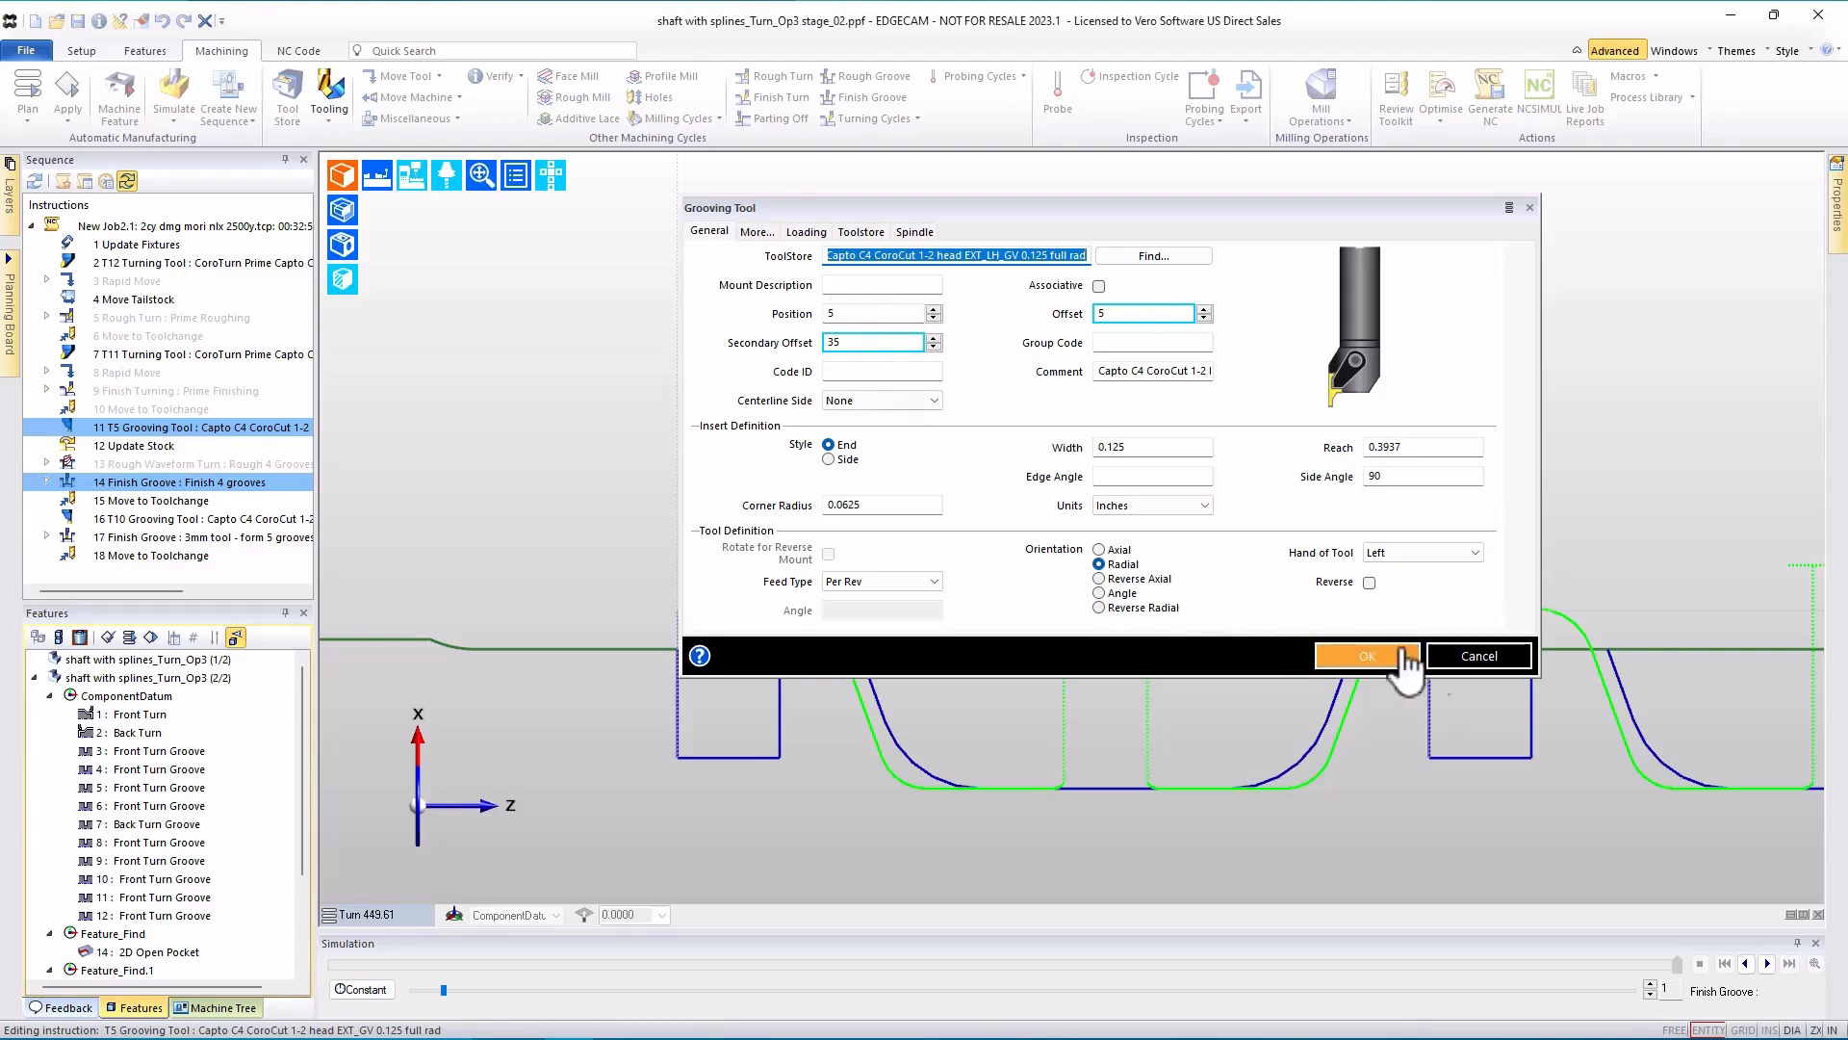
pyautogui.click(1490, 656)
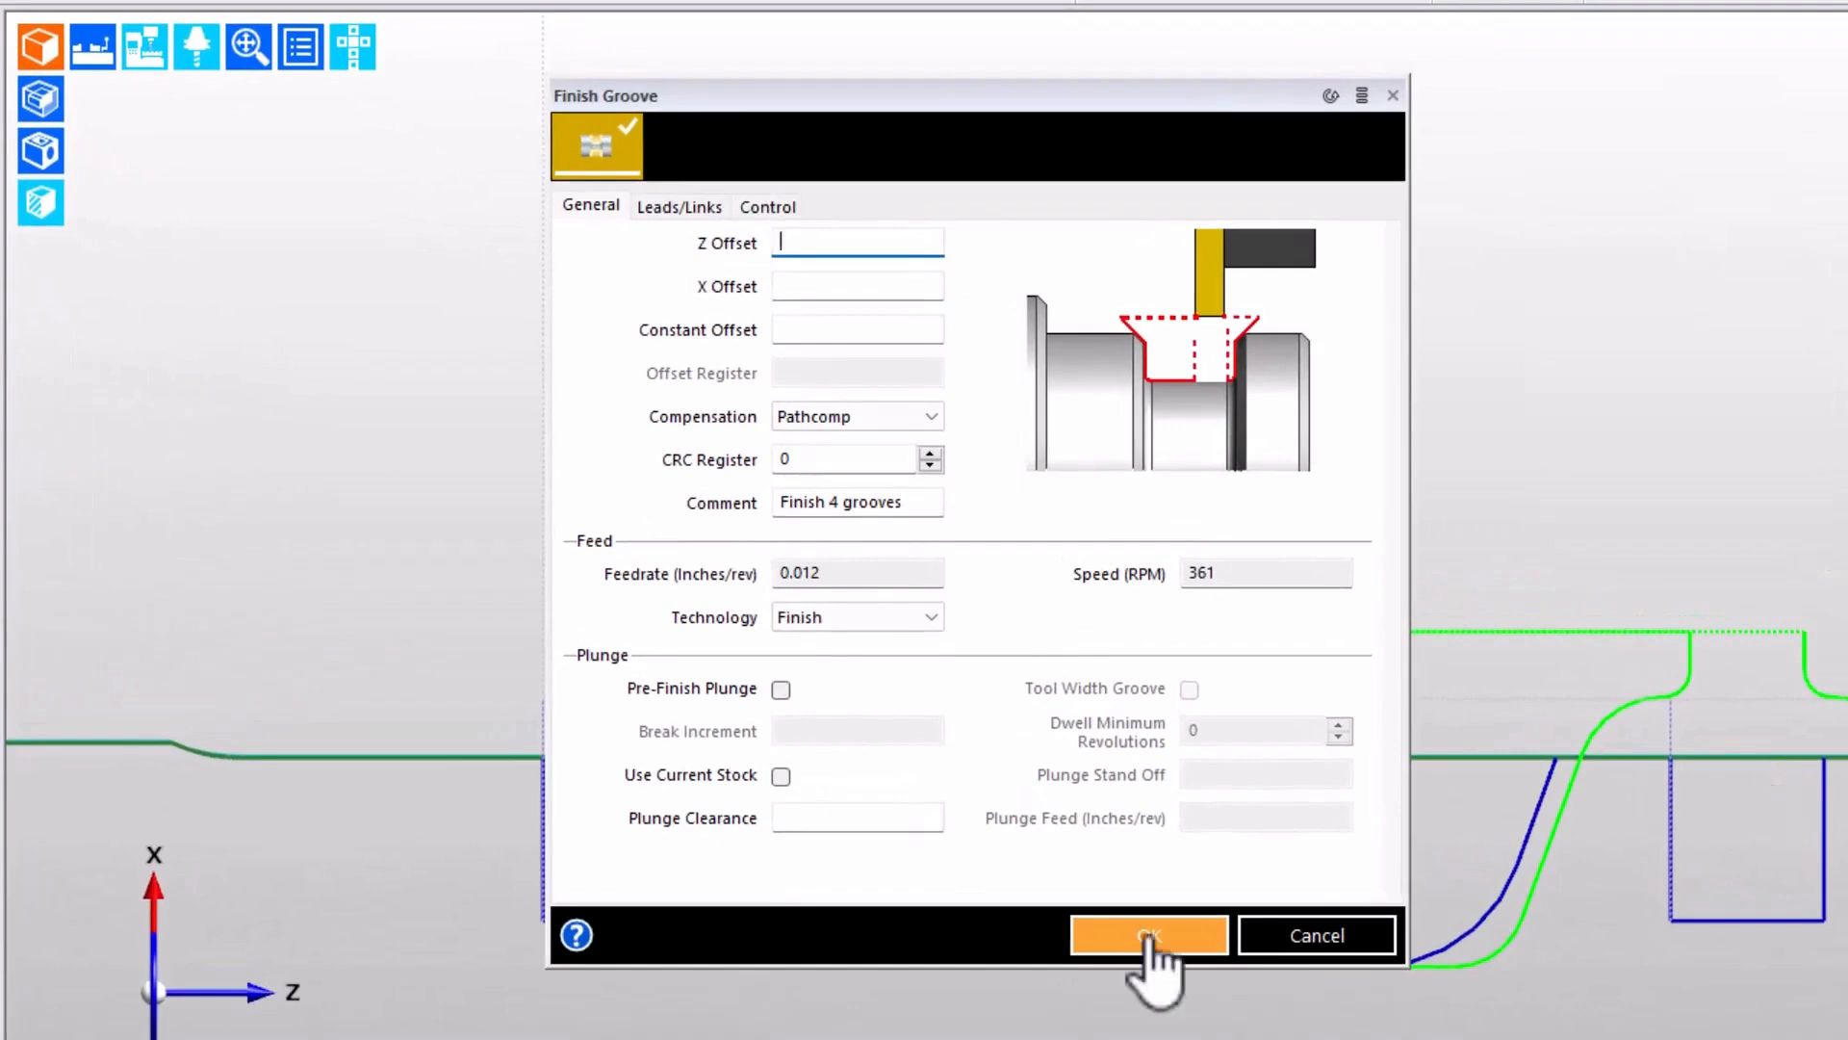
# - Review the Leads/Links settings and the Change Tool Setting Point option of the "Finish 4 grooves" cycle, leaving the cycle unchanged
pyautogui.click(692, 213)
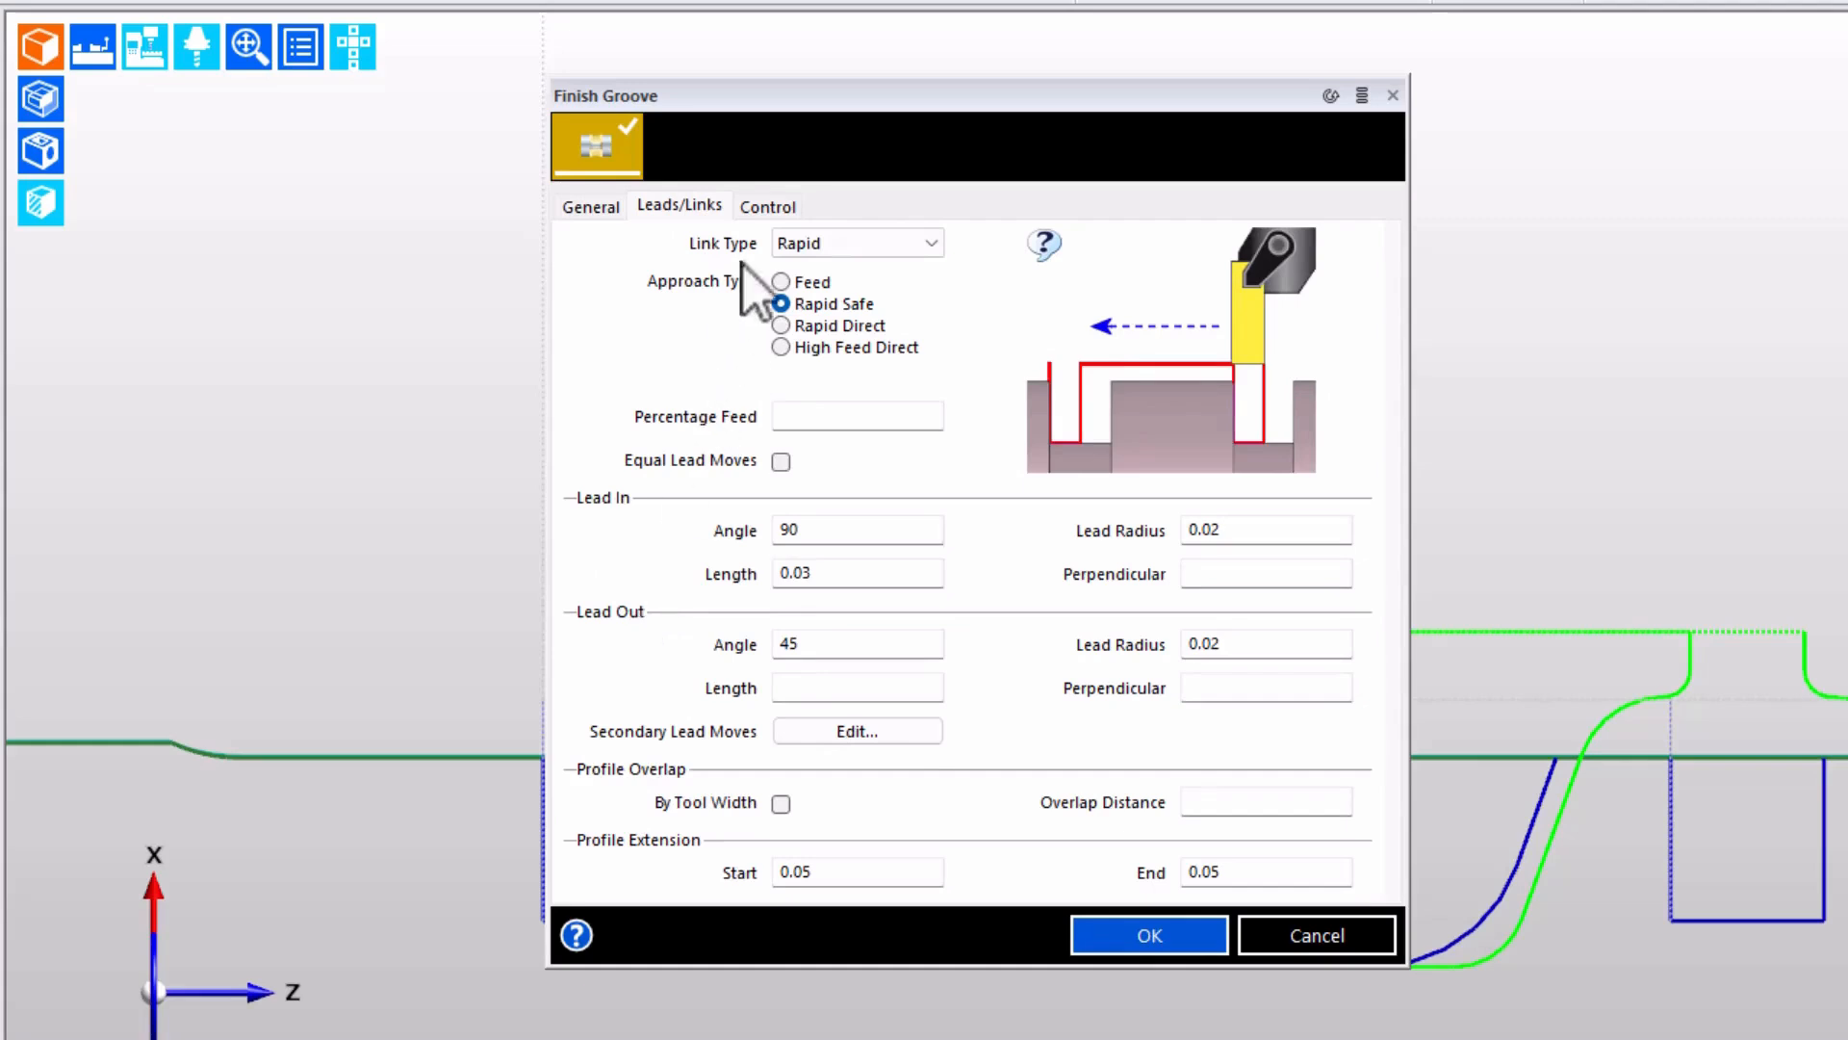
pyautogui.click(767, 206)
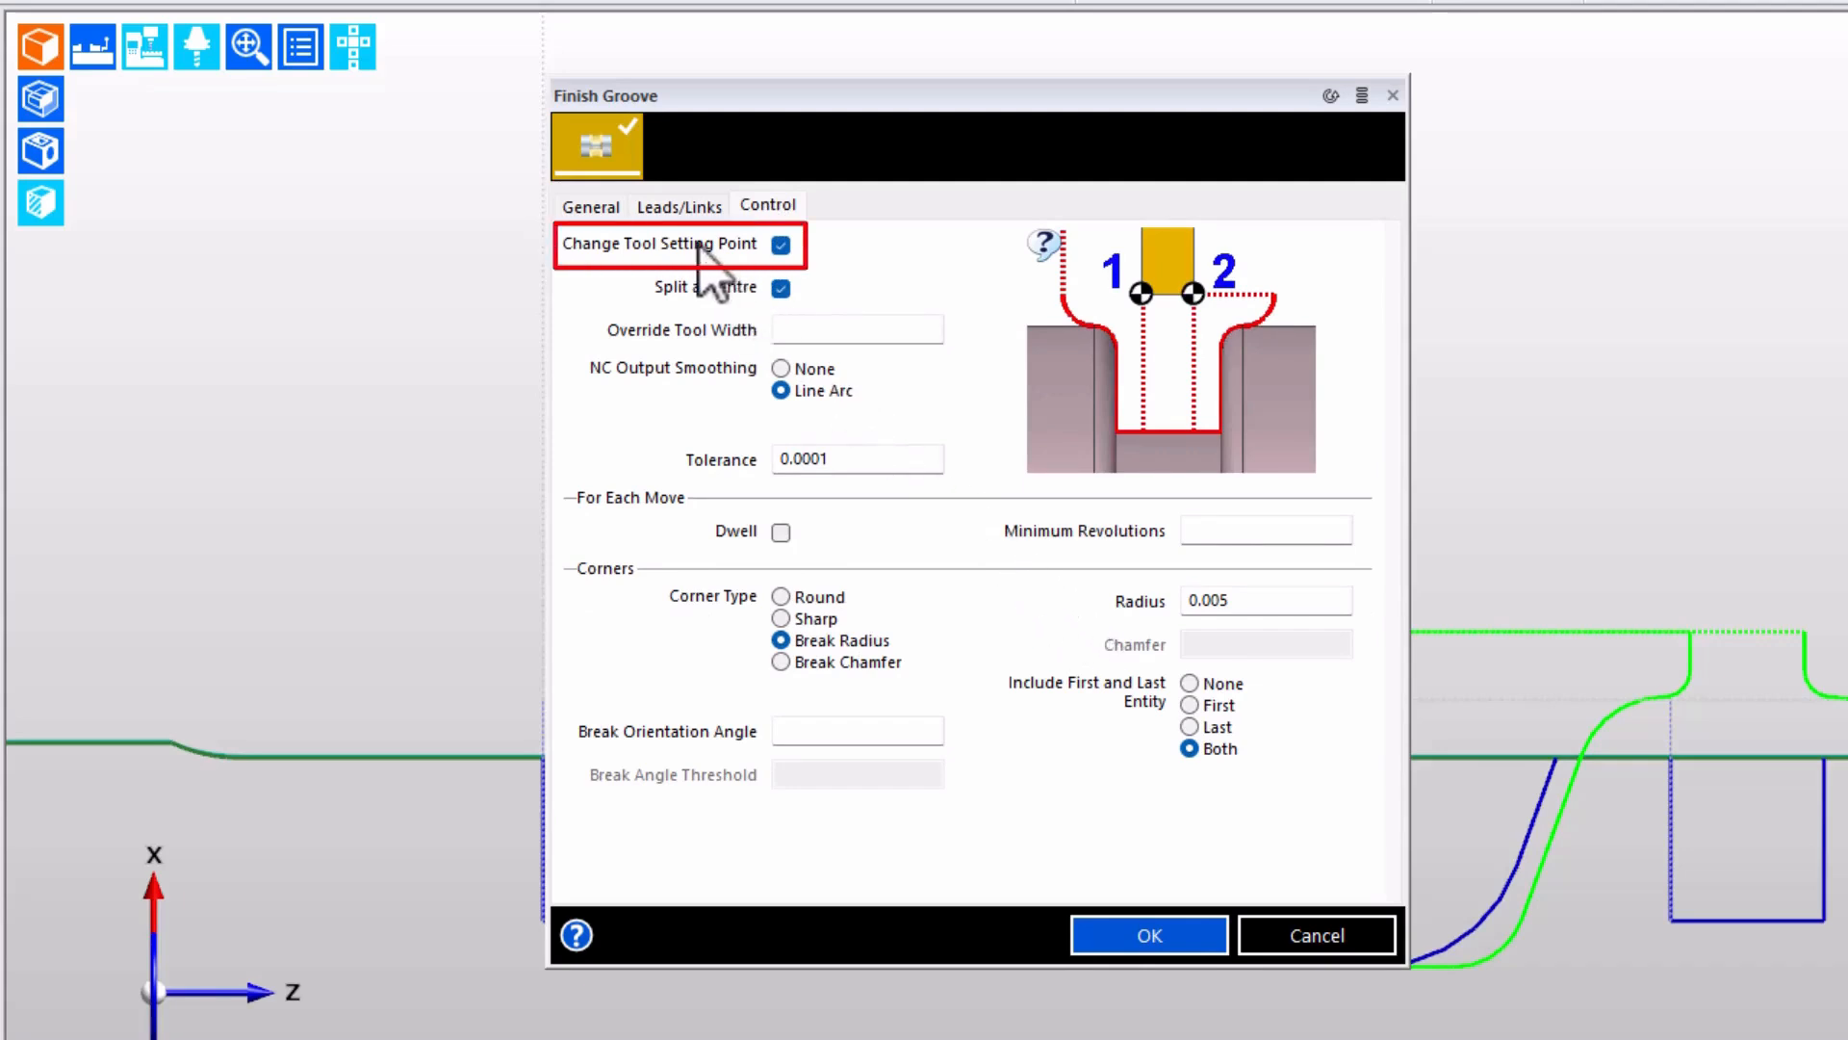
pyautogui.moveTo(698, 247)
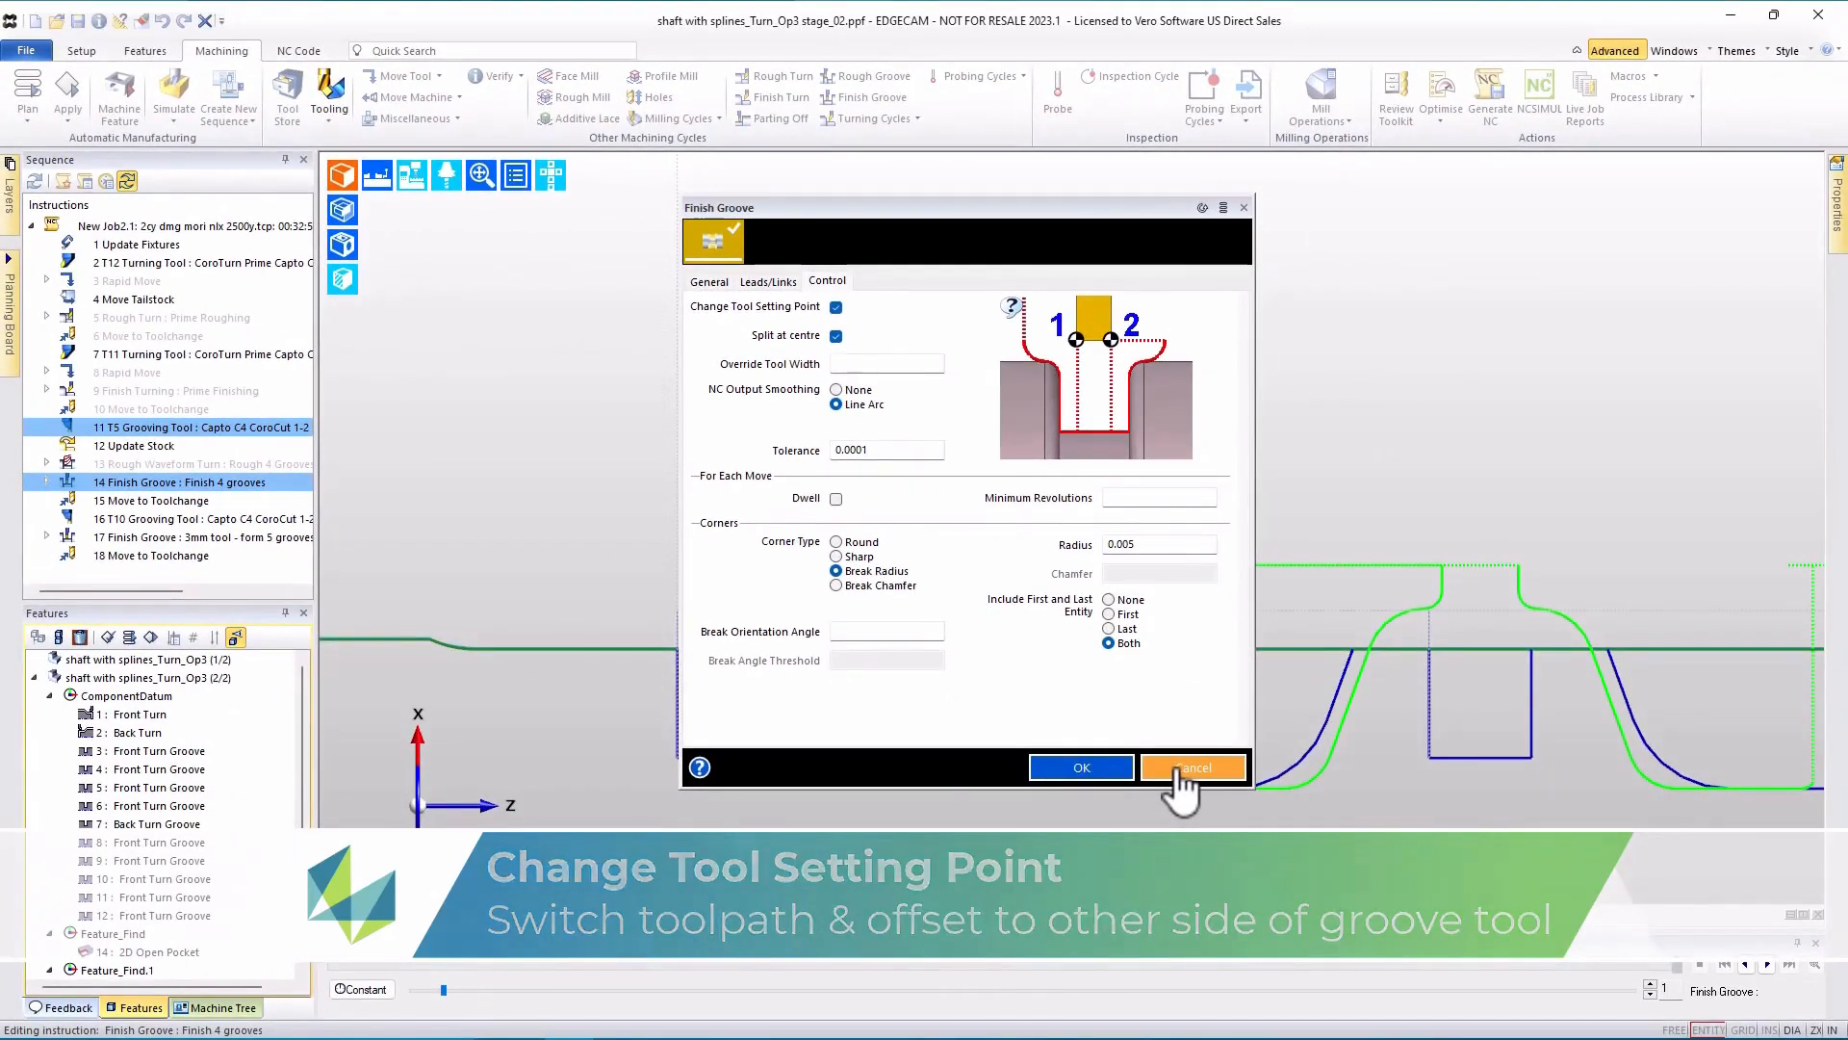
pyautogui.click(1182, 768)
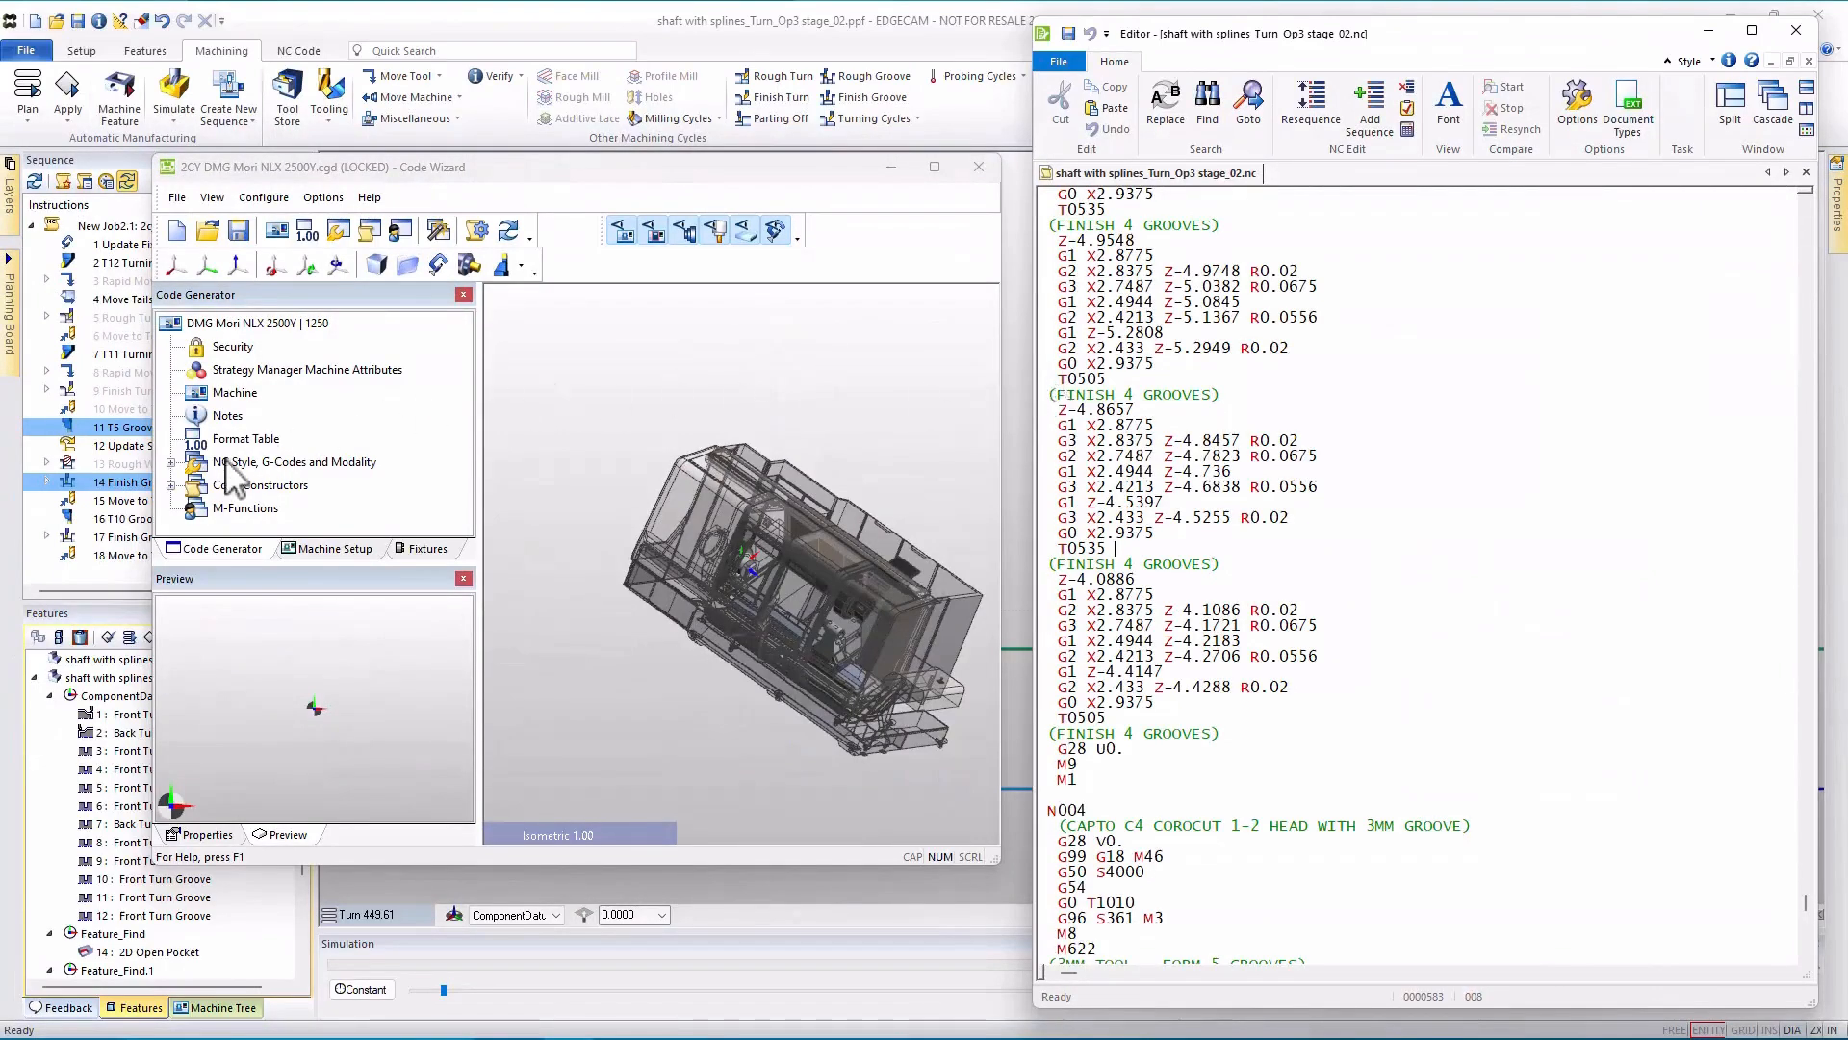
# - In Code Wizard, open the Safe ReStart code constructor from the Miscellaneous group
pyautogui.click(171, 485)
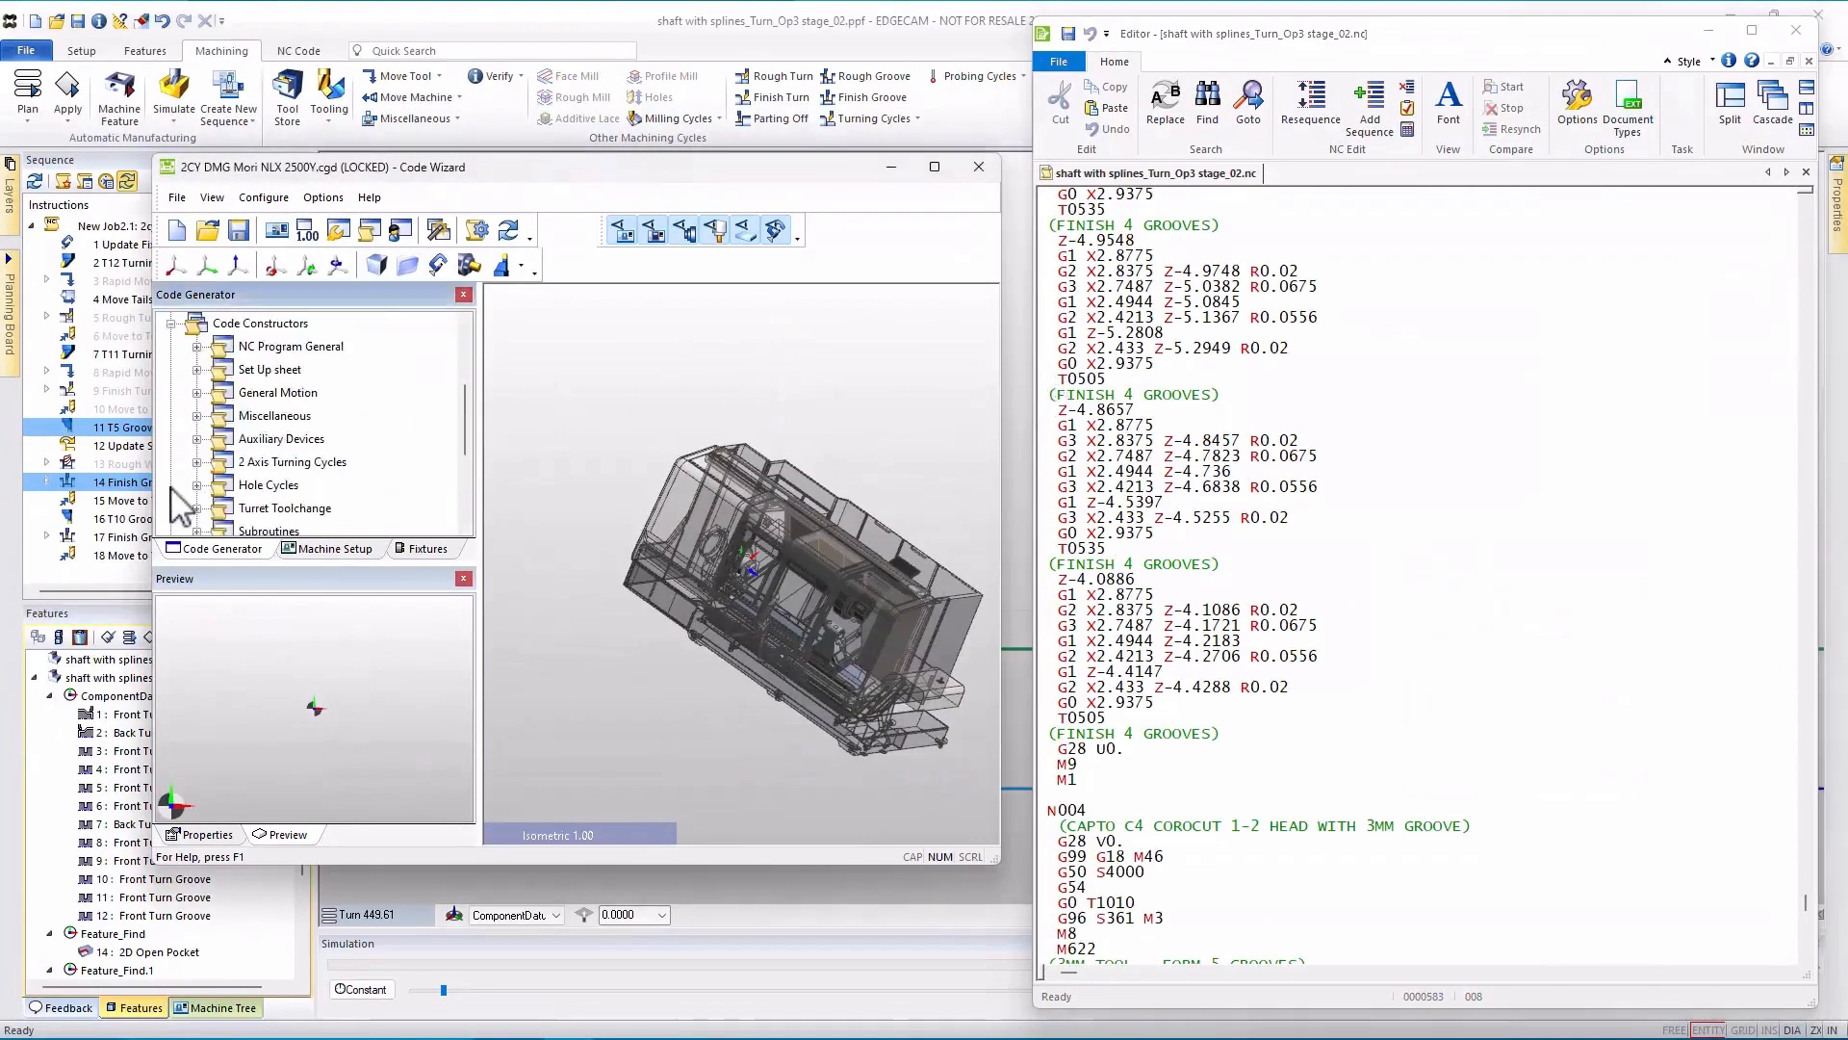
pyautogui.click(196, 416)
pyautogui.scroll(-3, 293, 481)
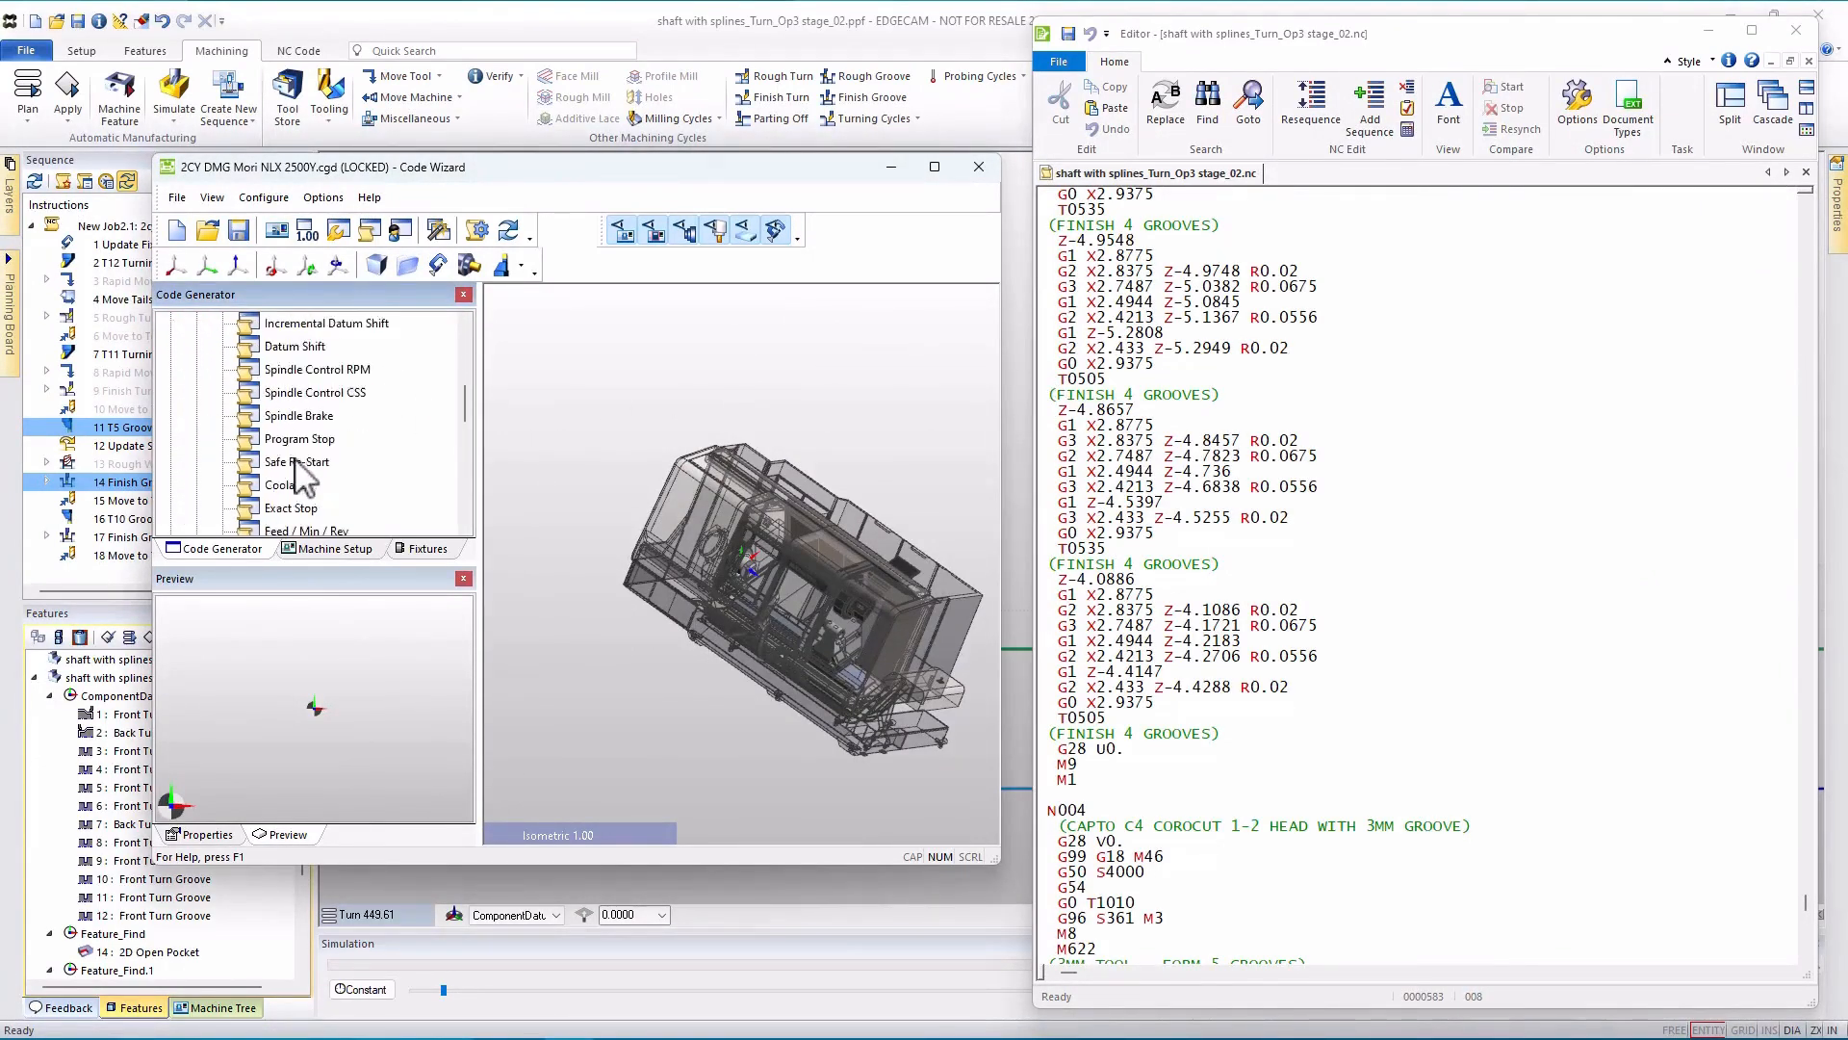
pyautogui.doubleClick(308, 462)
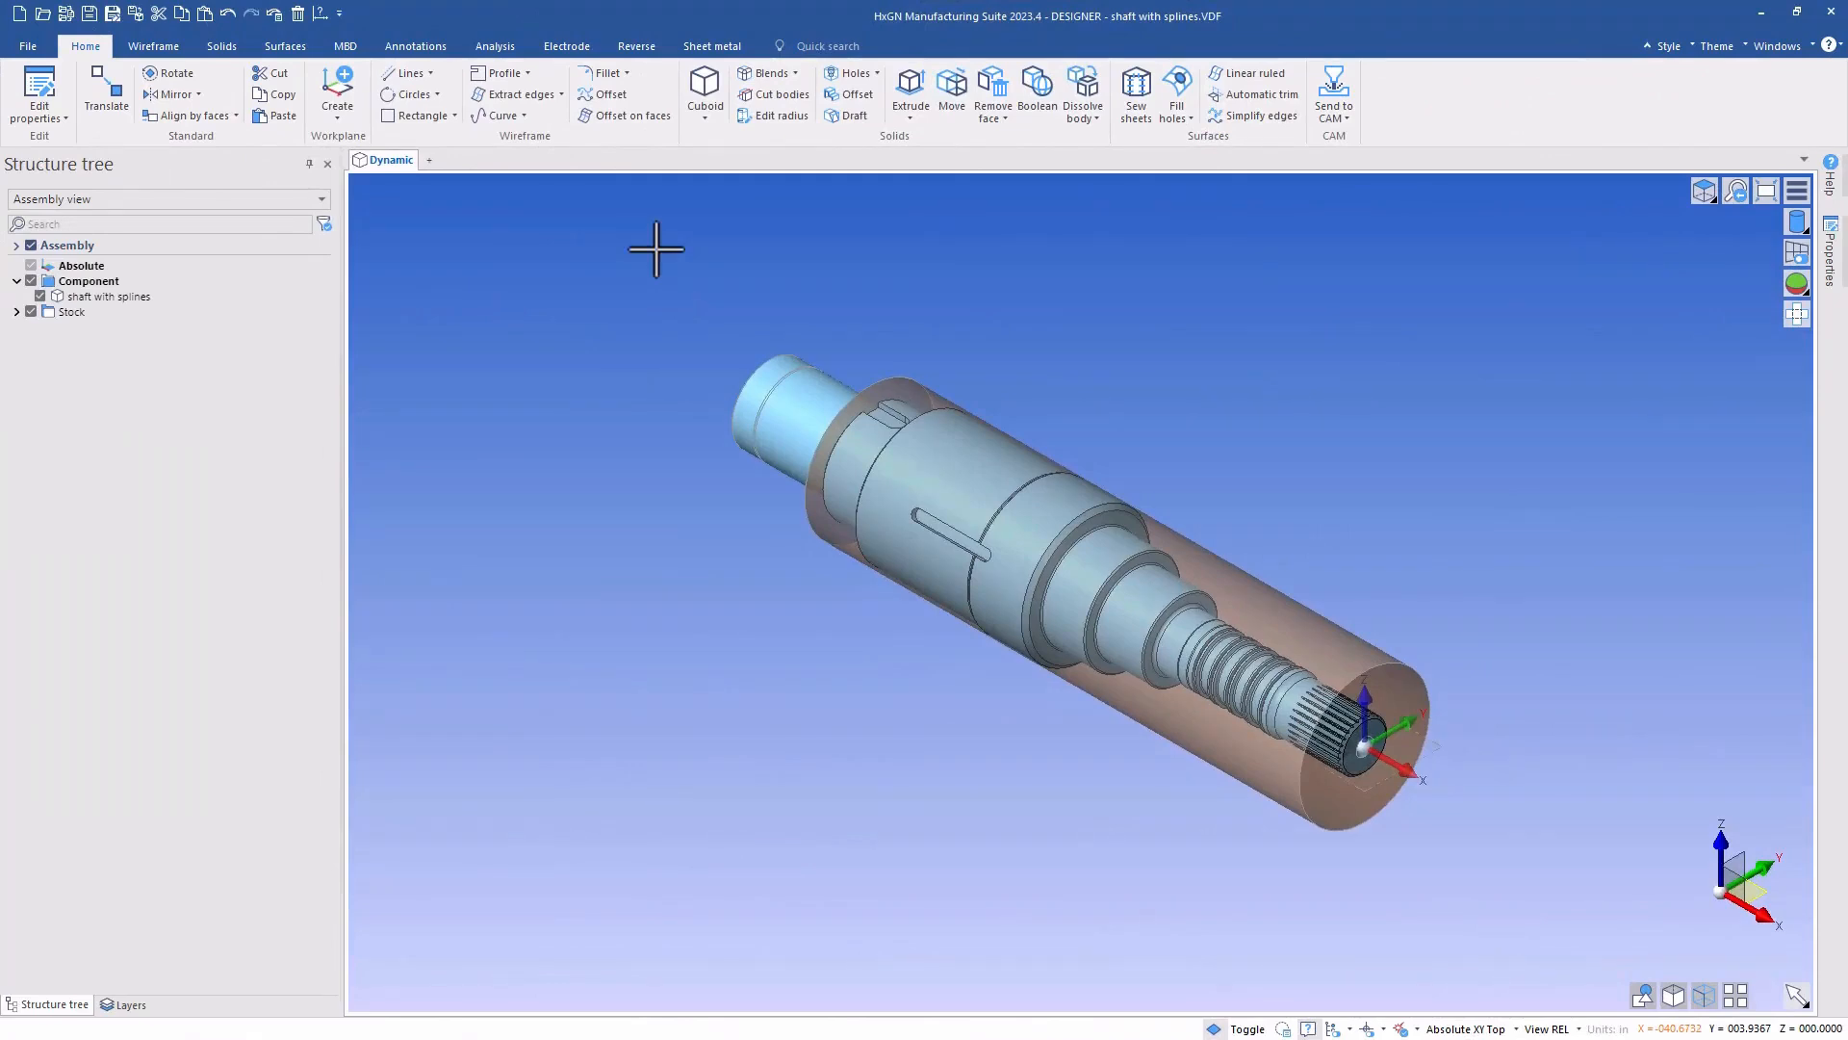
# - In DESIGNER, hide the stock and paste a copy of the "shaft with splines" solid at exactly the same location
pyautogui.click(30, 312)
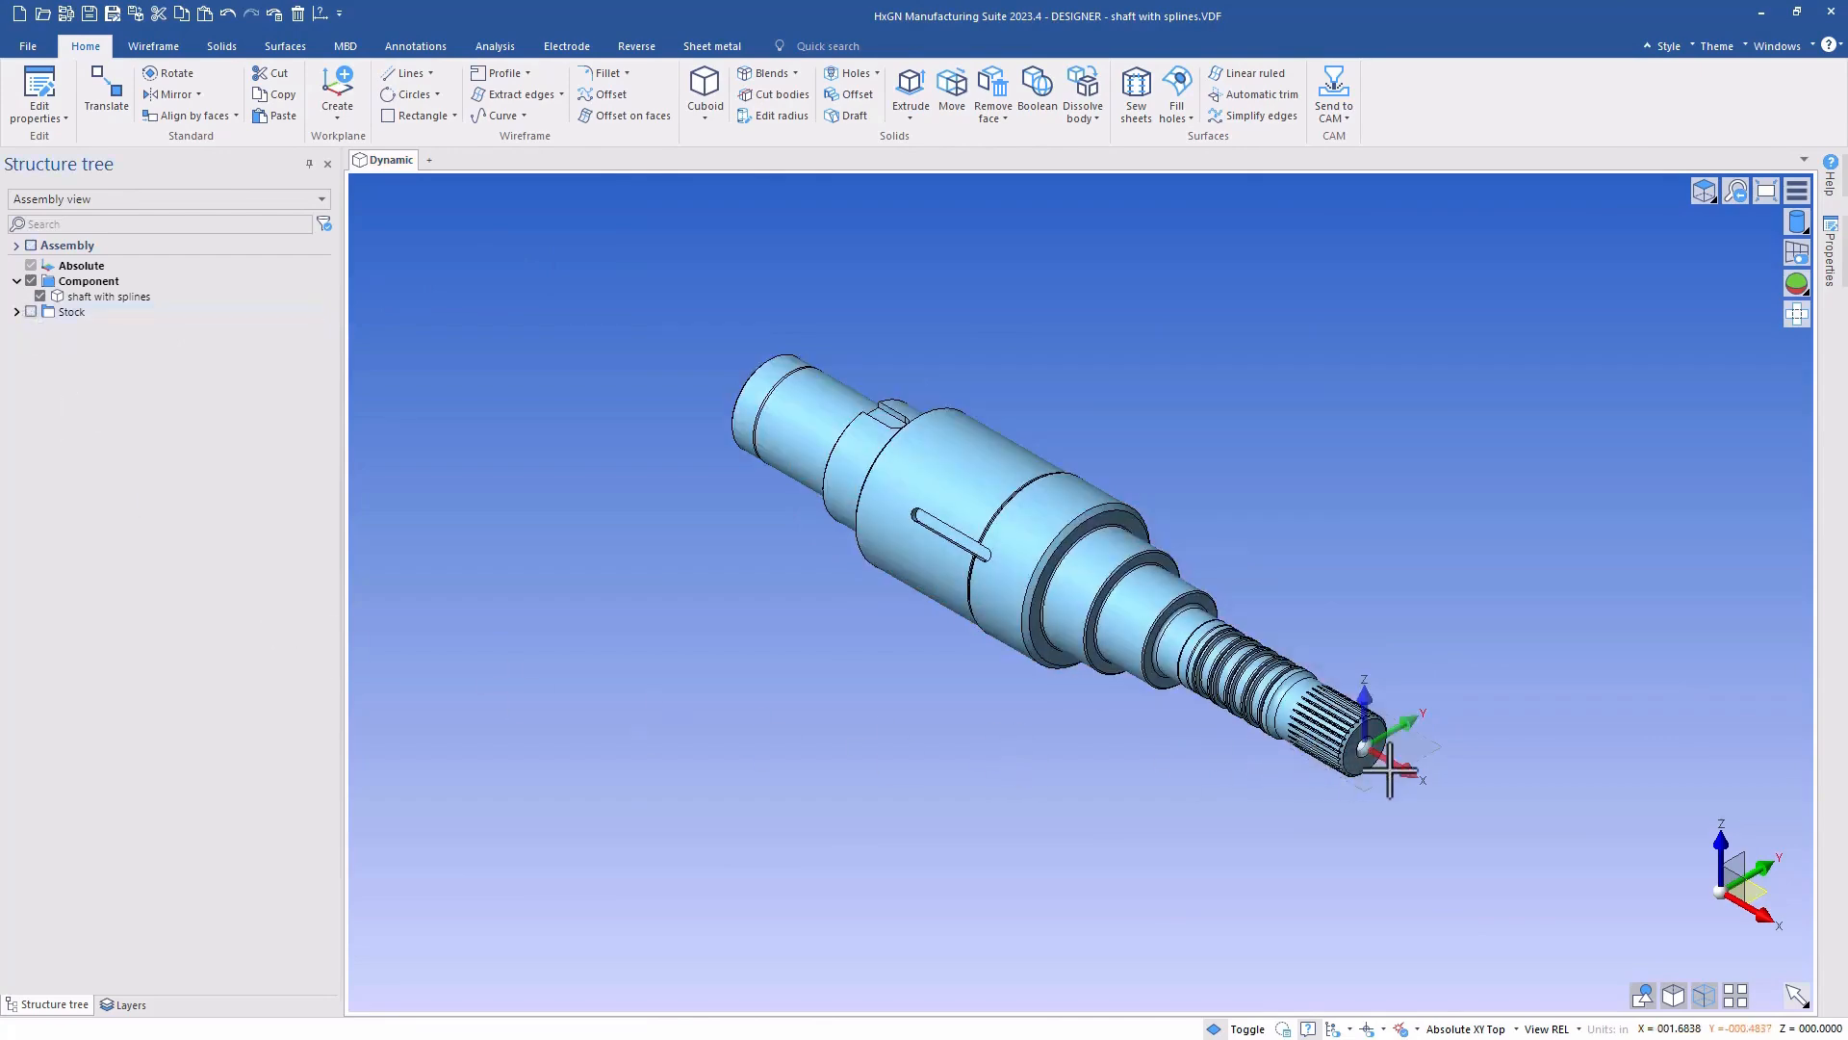
pyautogui.scroll(5, 1387, 770)
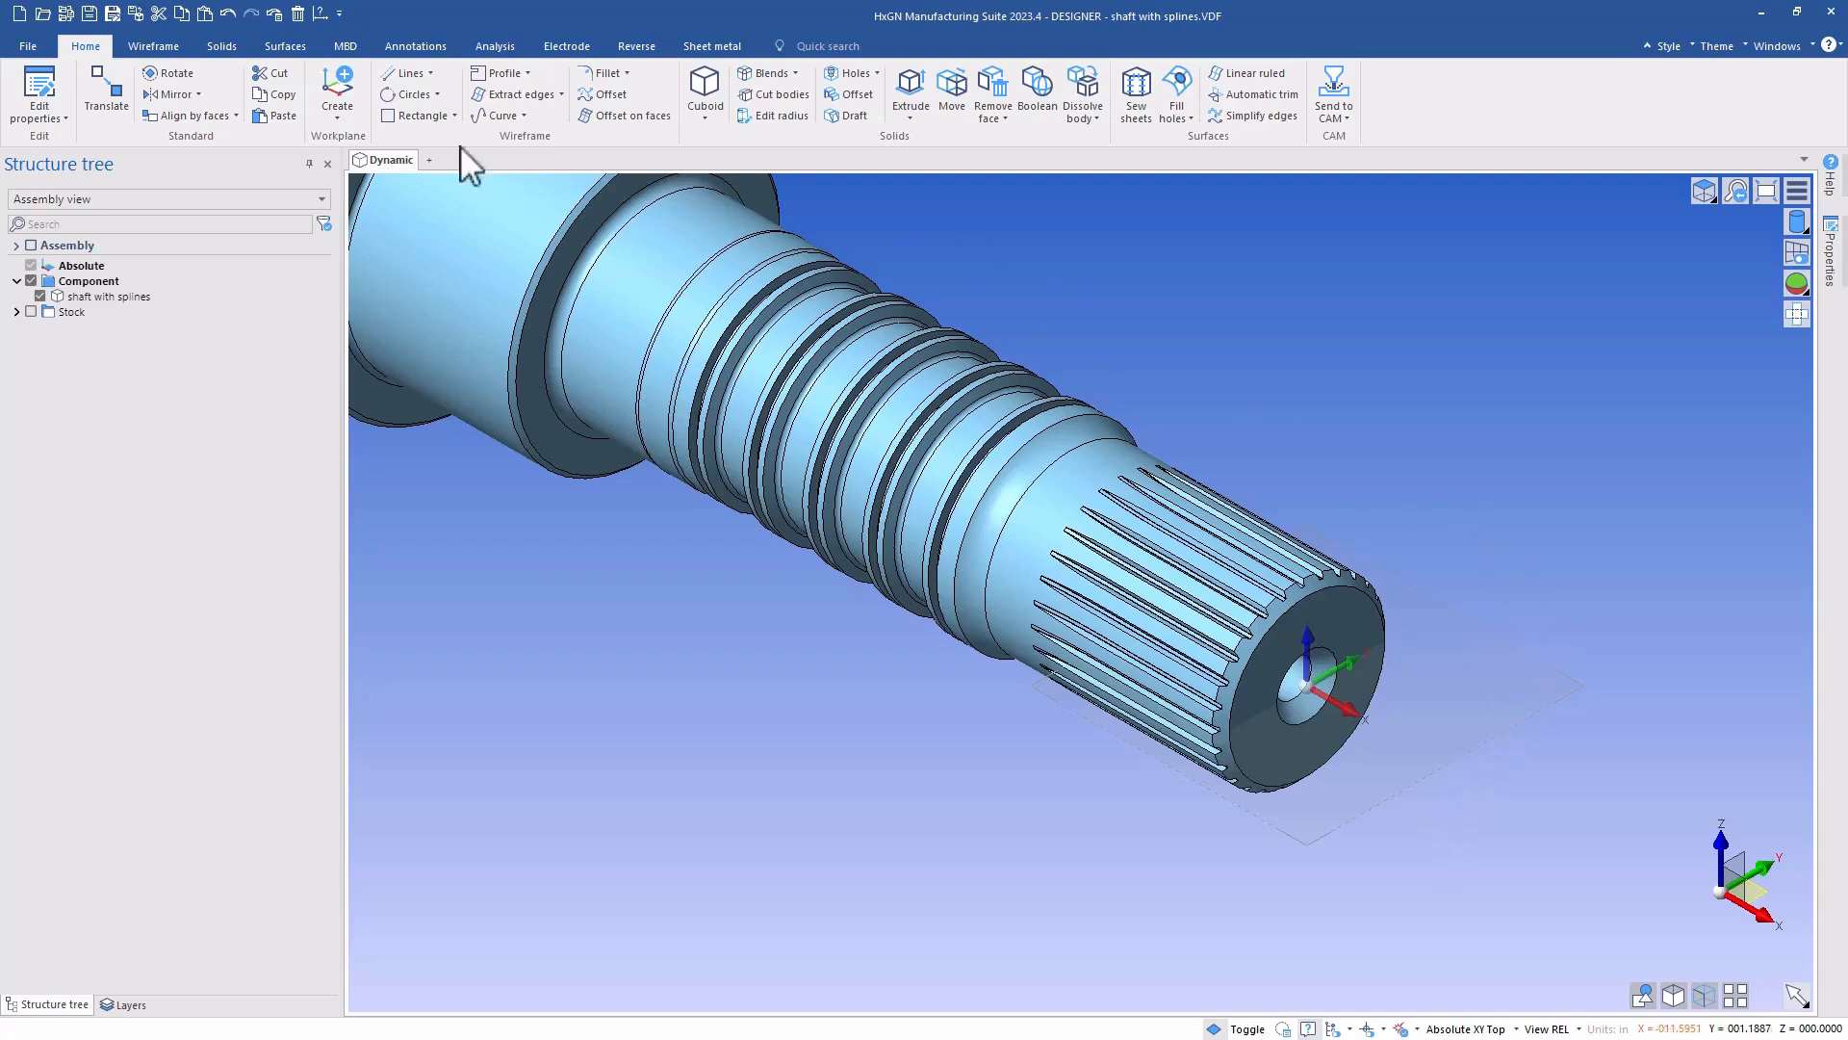
pyautogui.click(181, 15)
pyautogui.click(1139, 599)
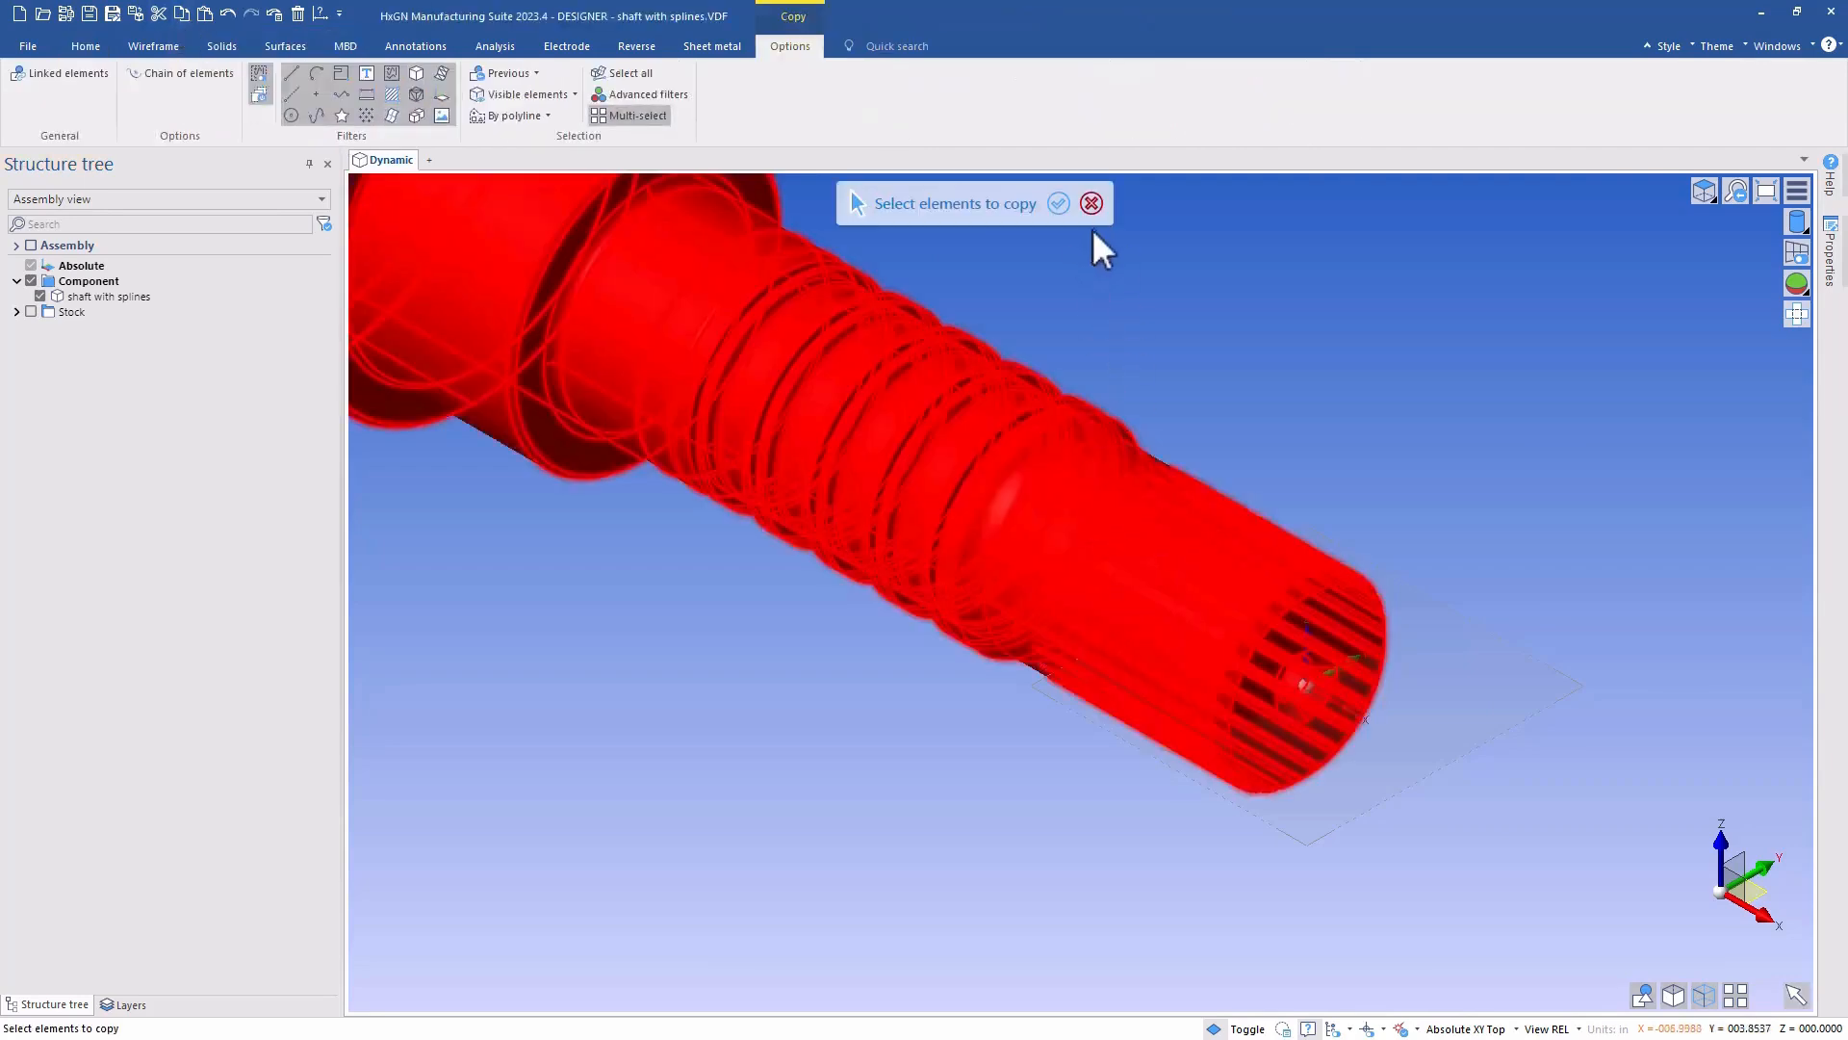
pyautogui.click(1059, 203)
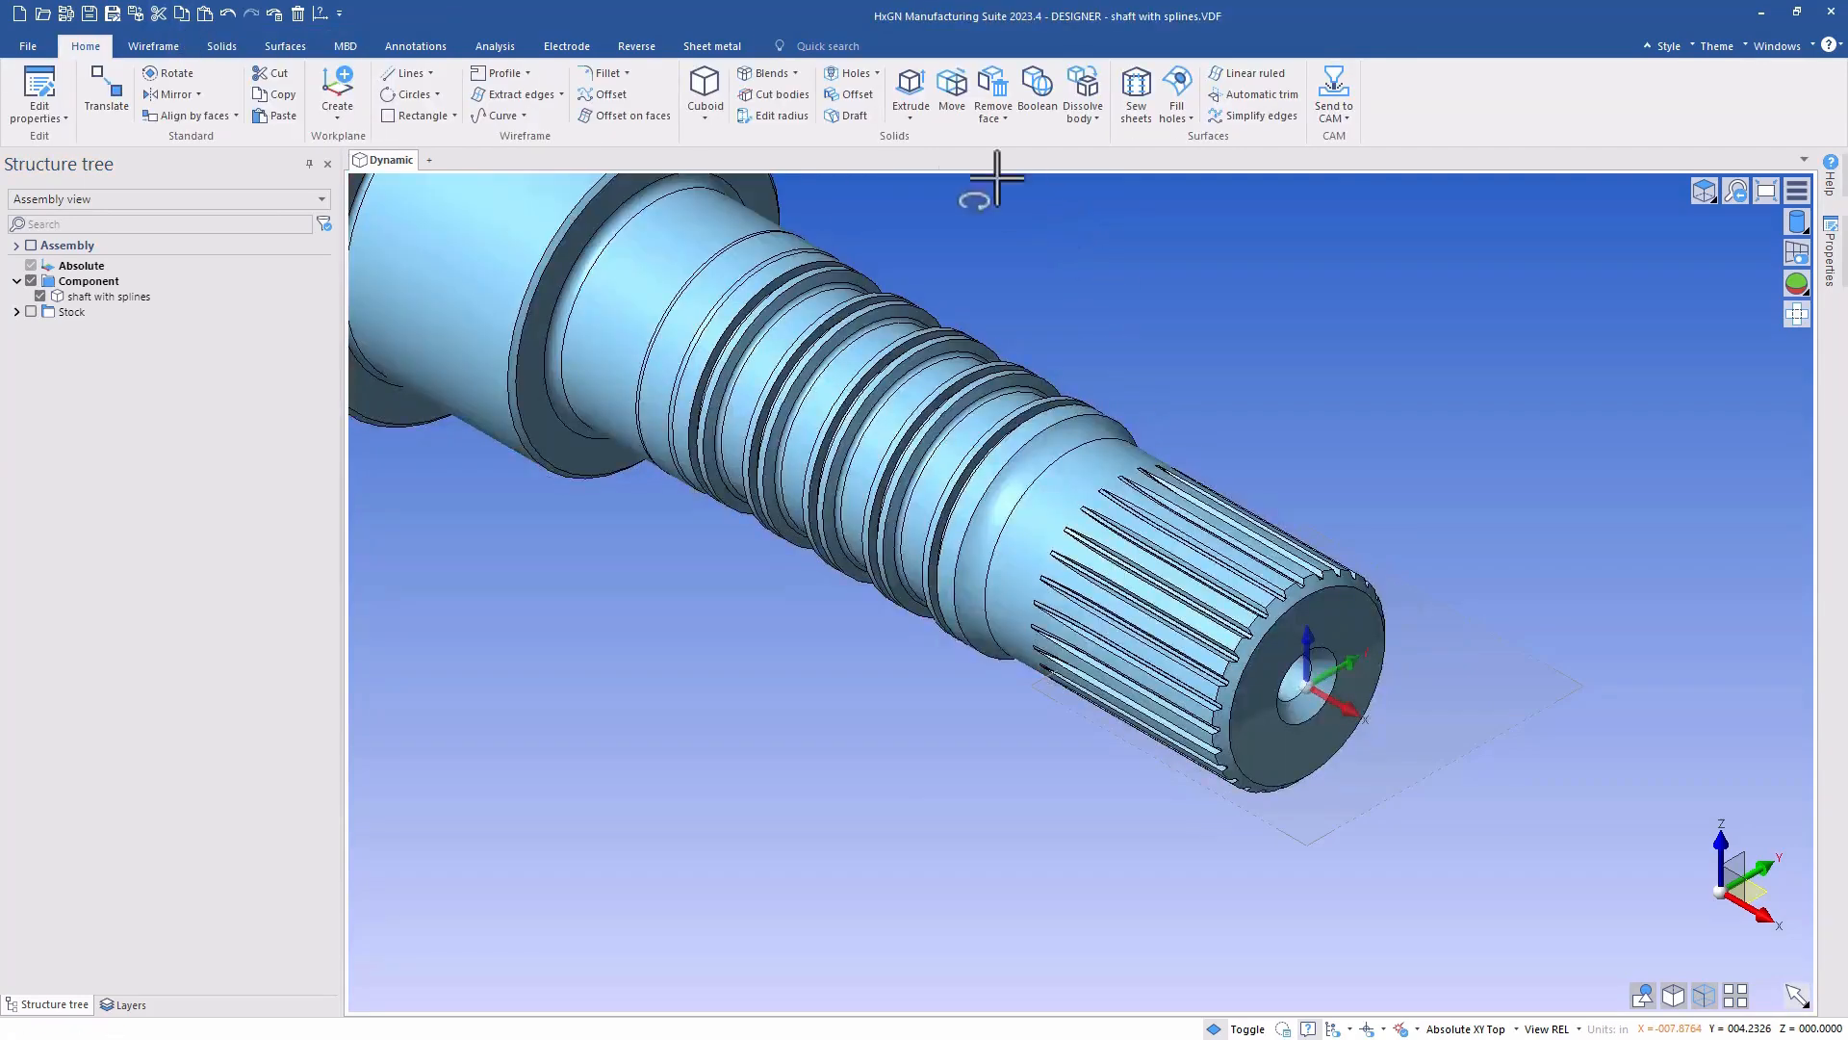
pyautogui.click(208, 14)
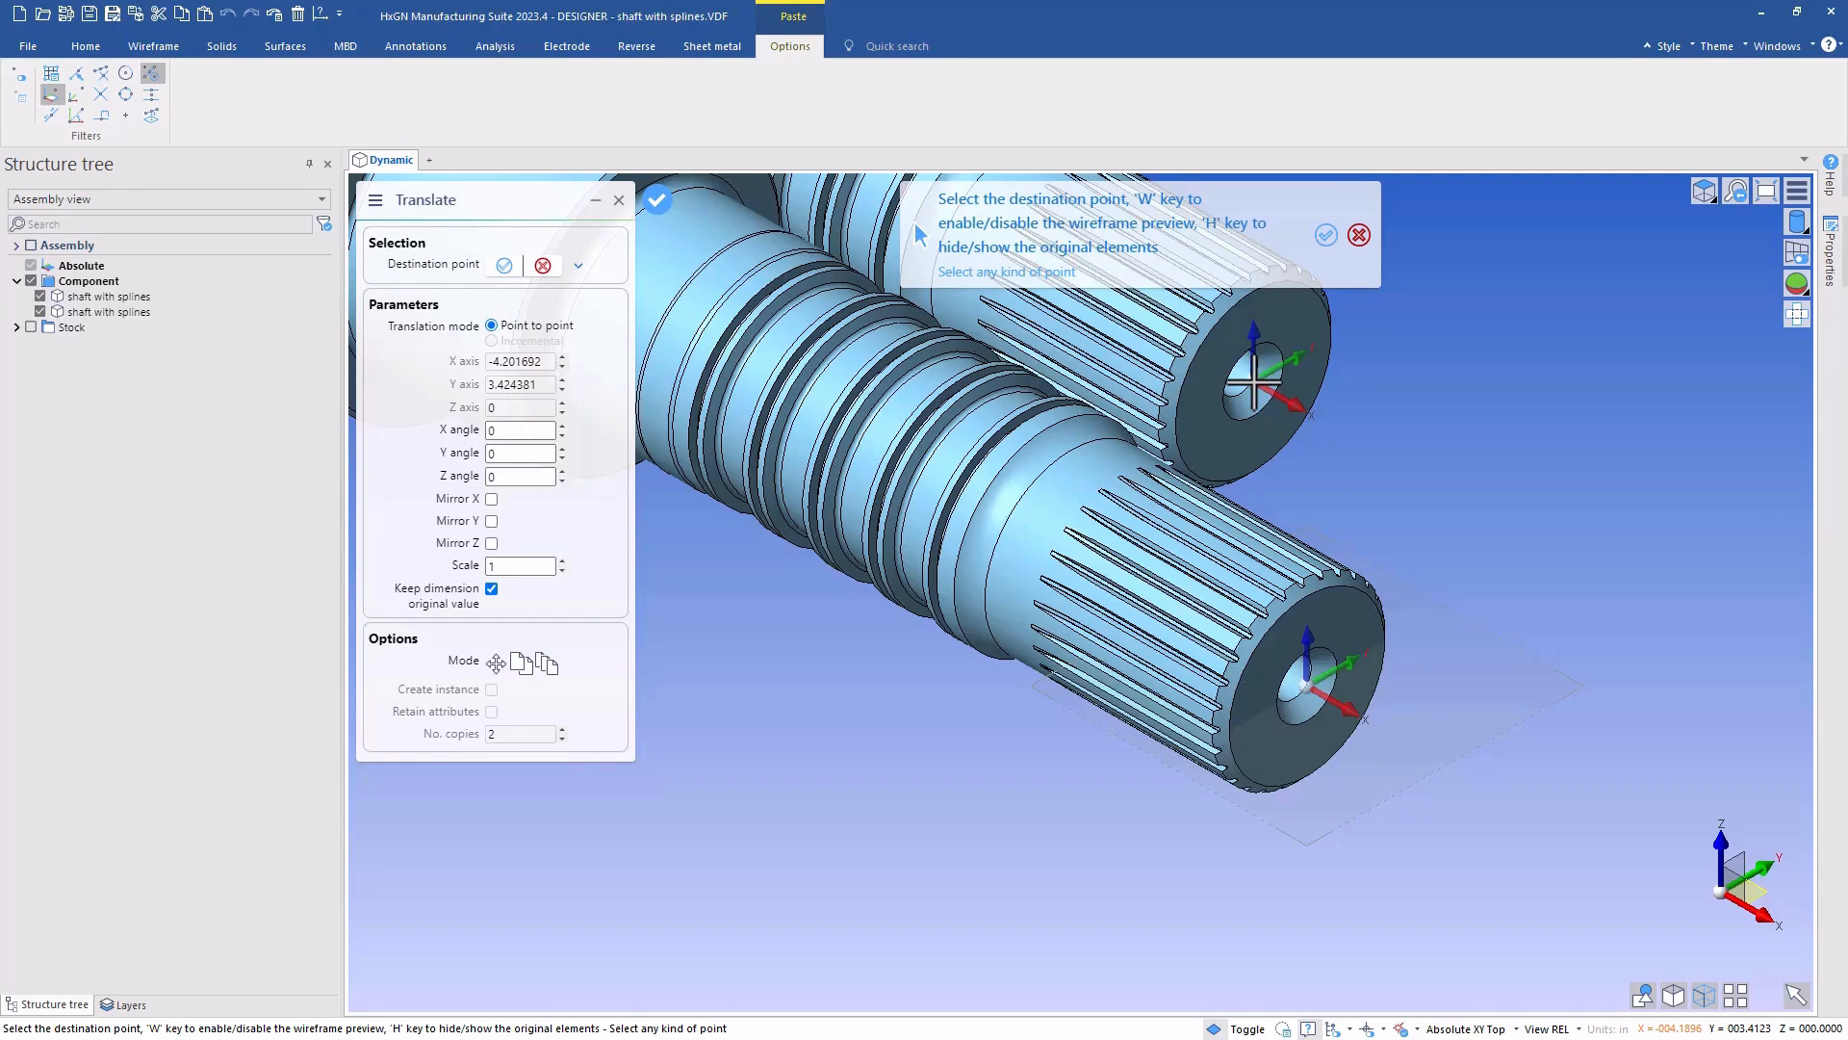
pyautogui.press('Escape')
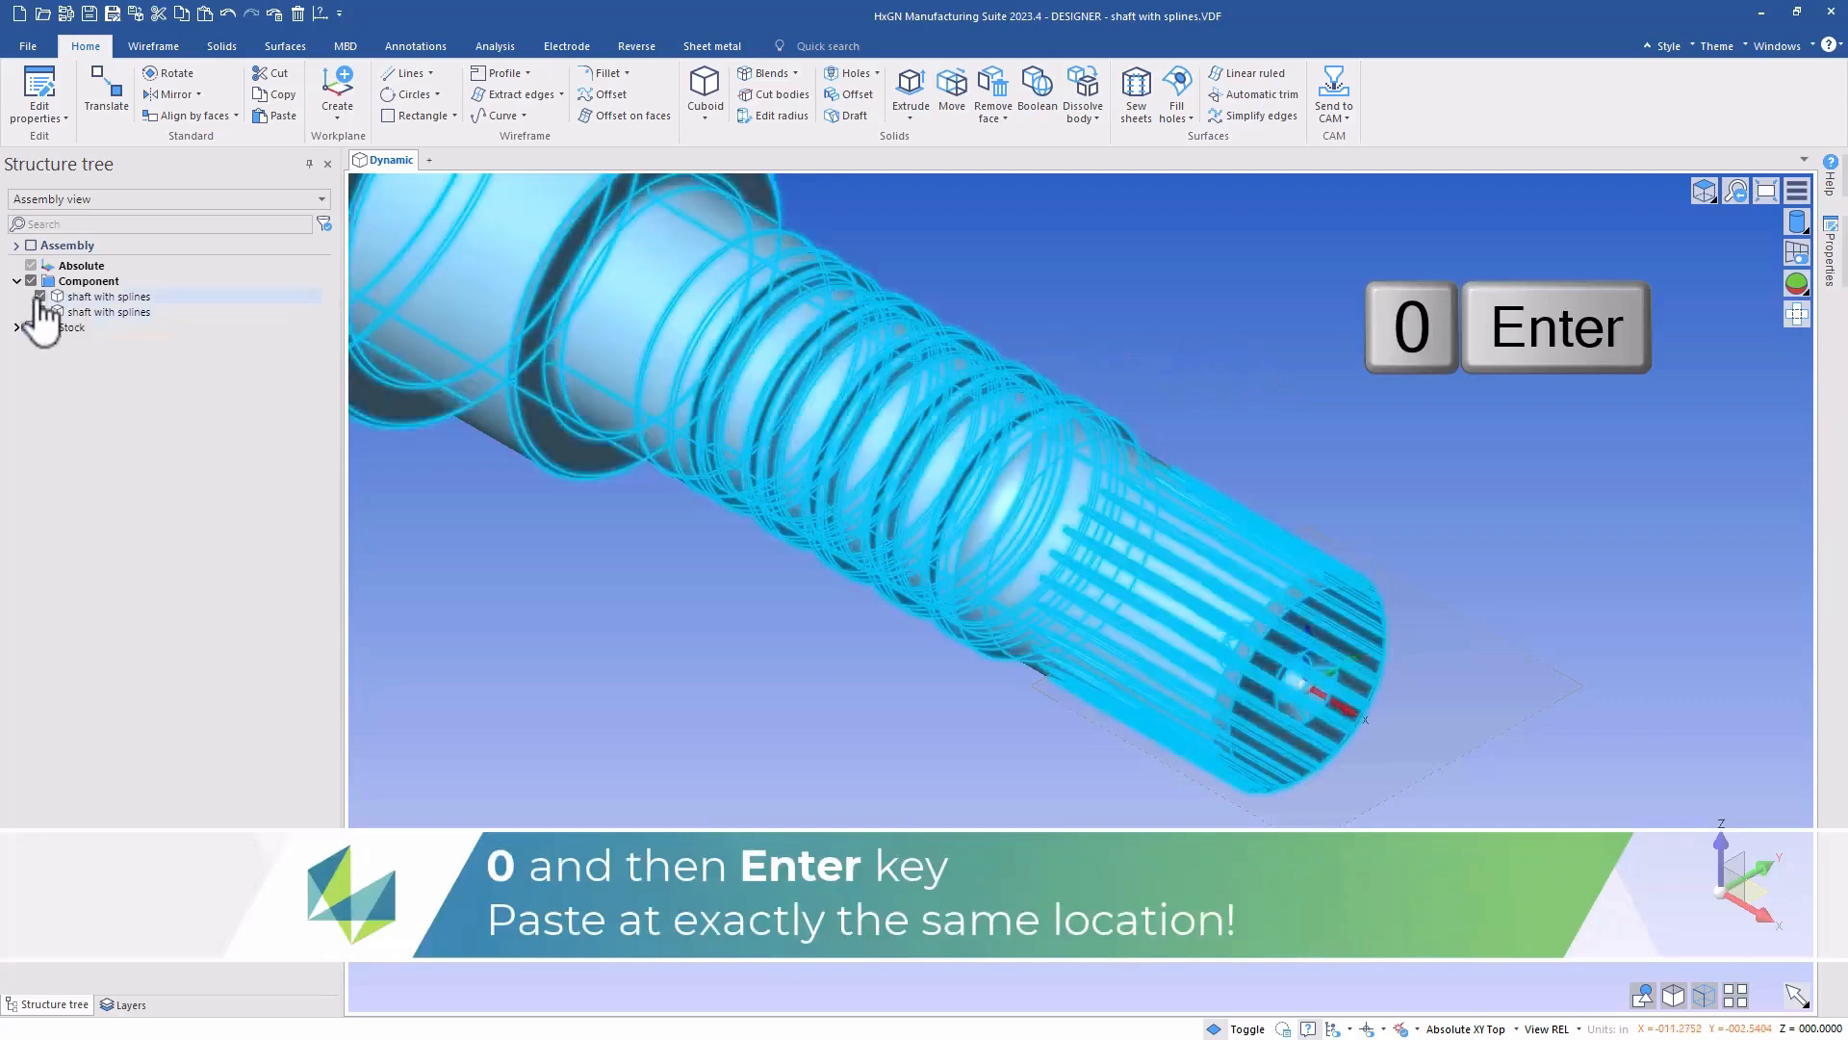
# - Hide the original "shaft with splines" solid and rename its copy as "shaft turn op"
pyautogui.click(39, 297)
pyautogui.rightClick(96, 309)
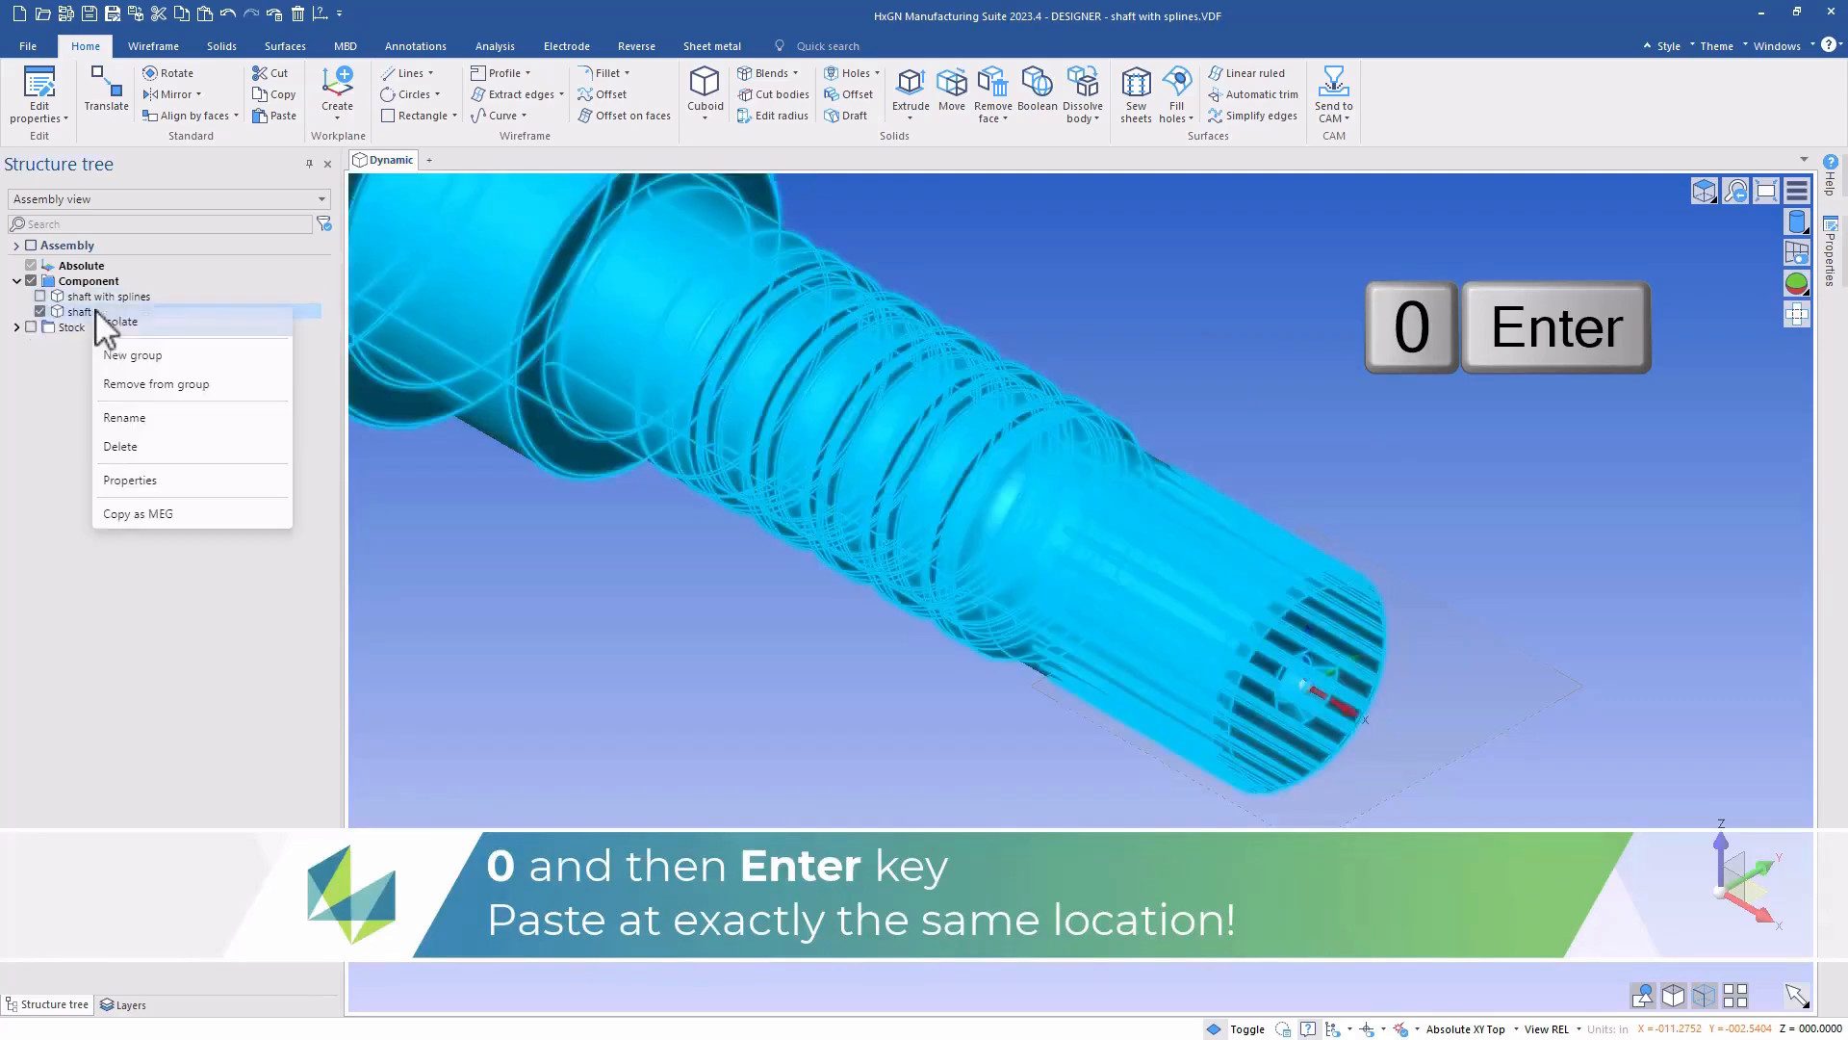
pyautogui.click(126, 417)
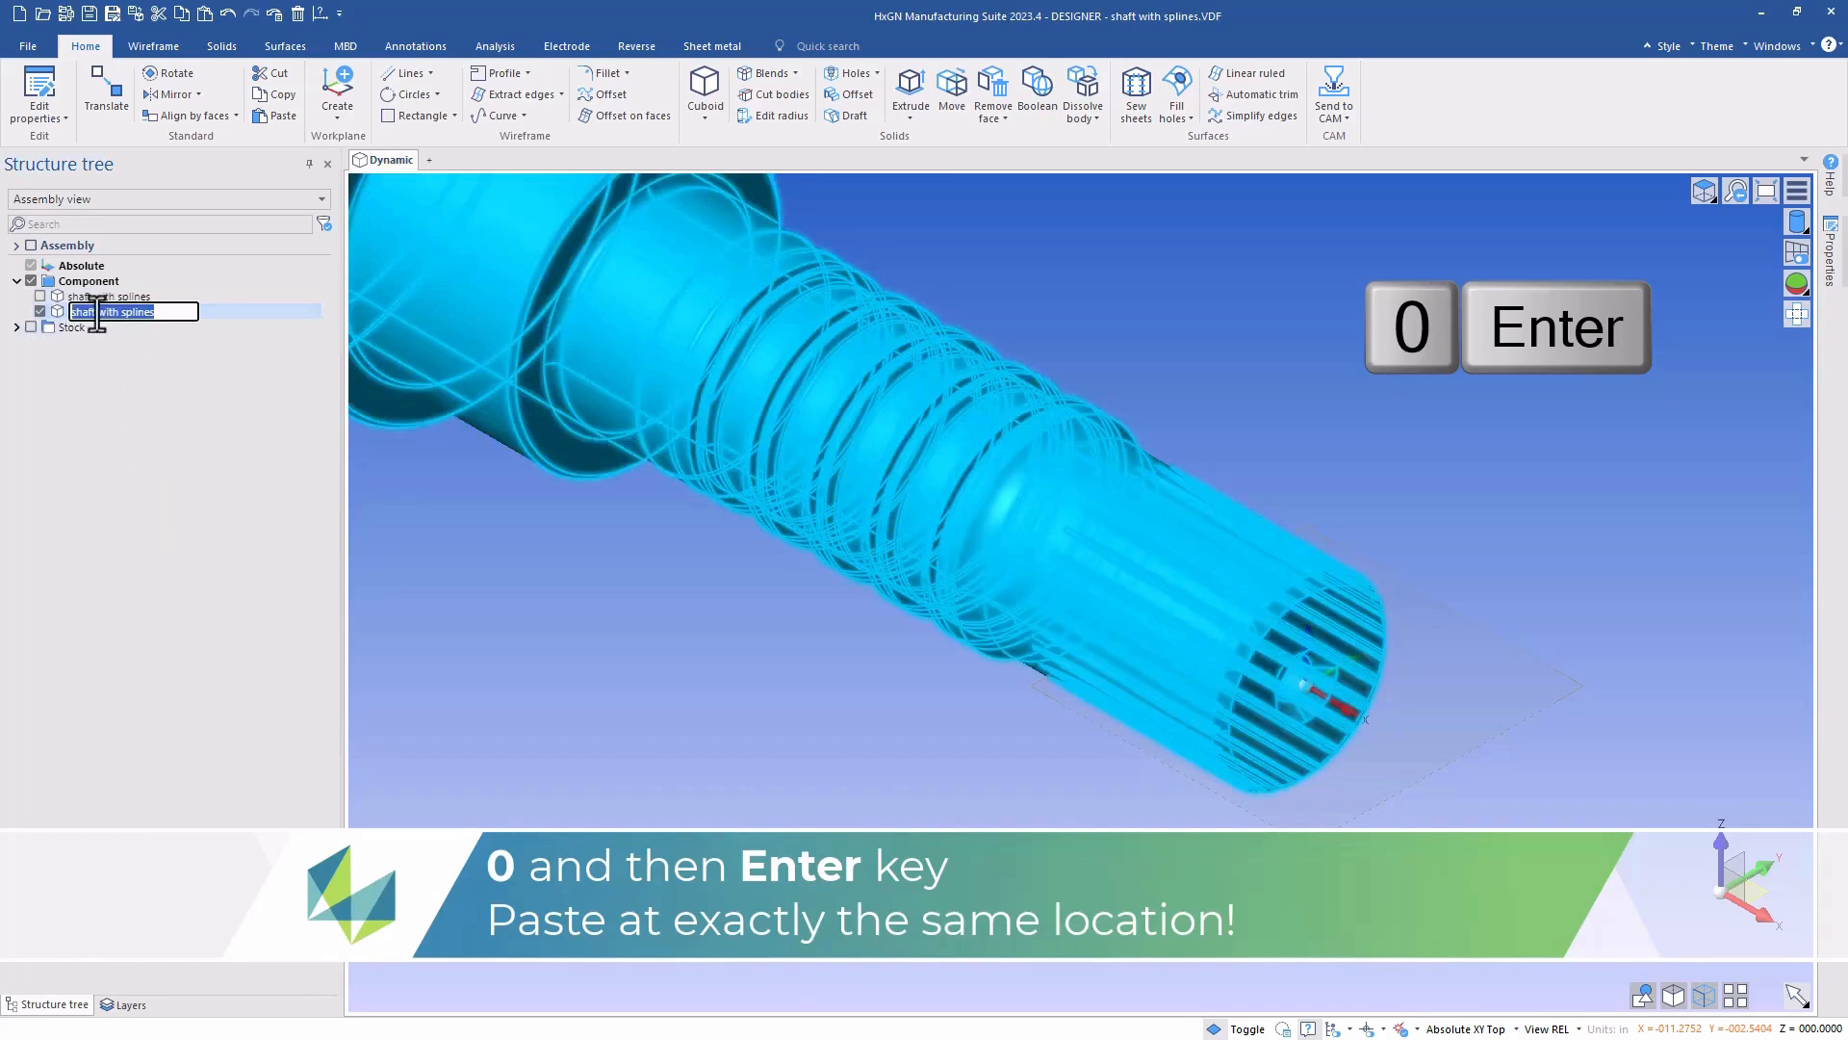
pyautogui.moveTo(157, 316); pyautogui.dragTo(100, 315)
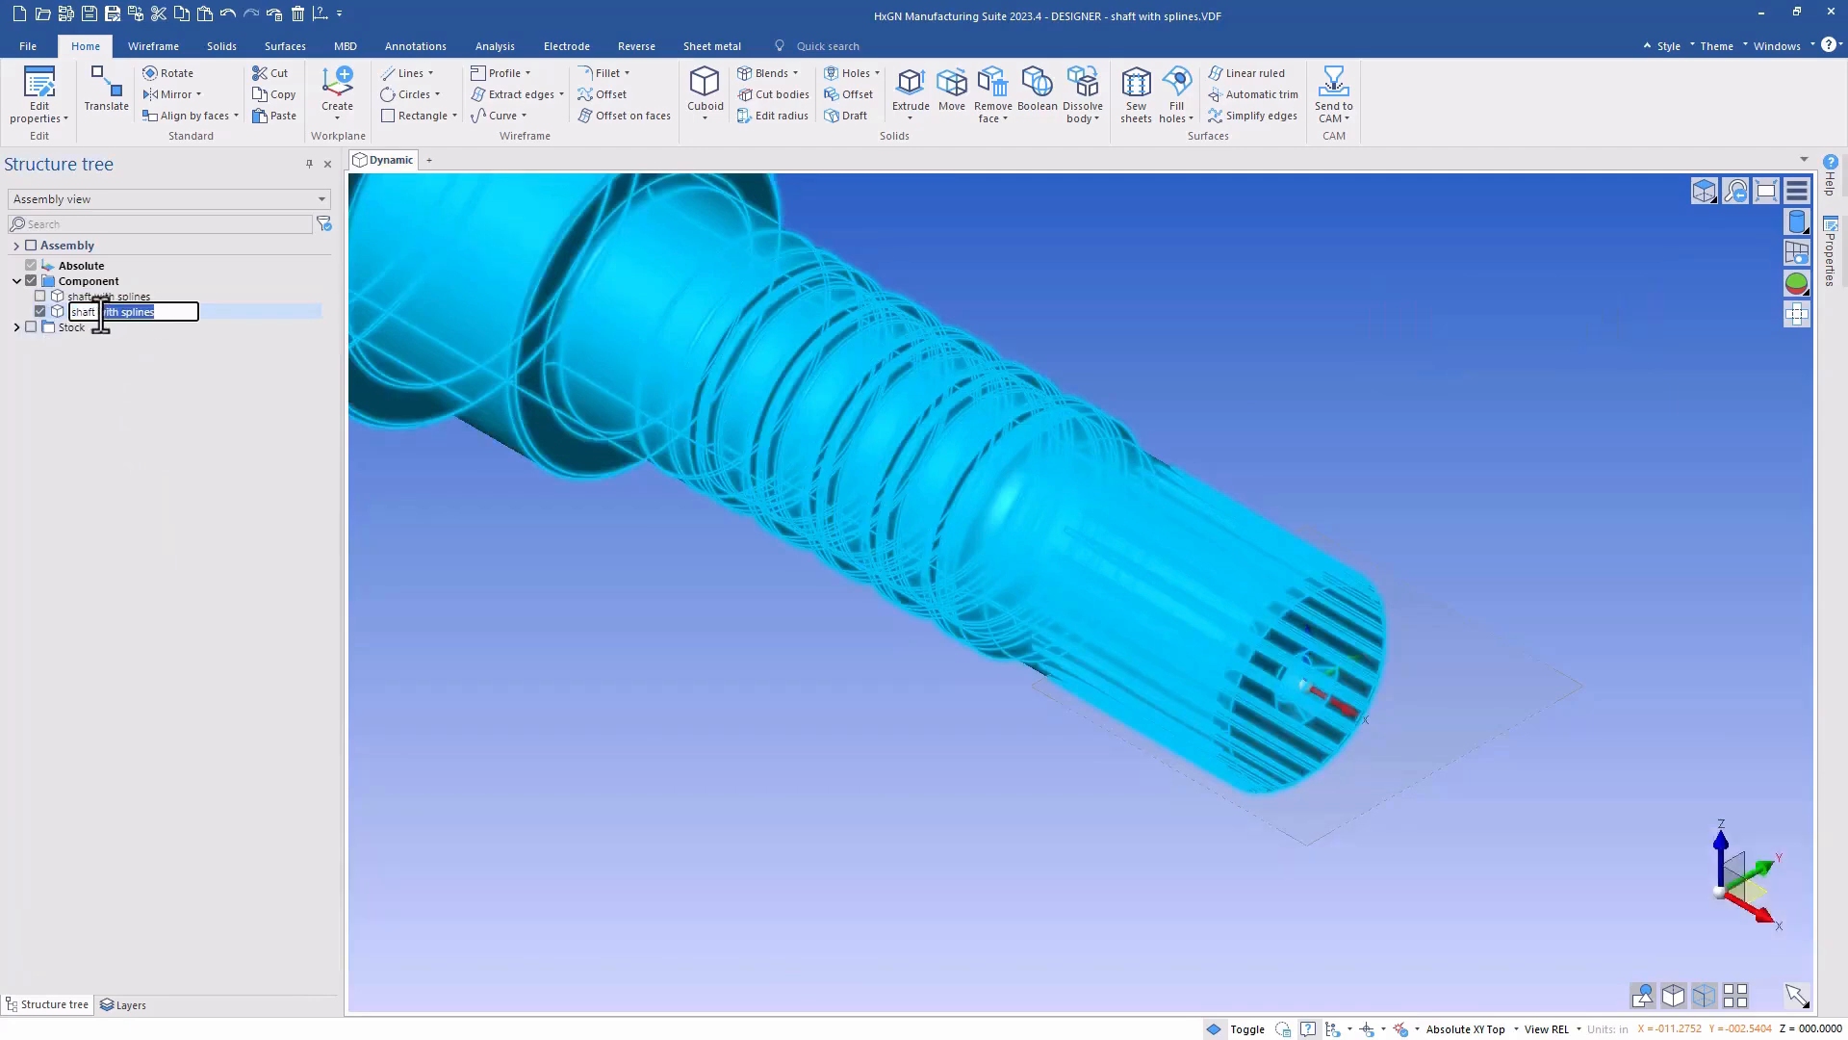
pyautogui.write('turn op')
pyautogui.press('Return')
pyautogui.click(131, 481)
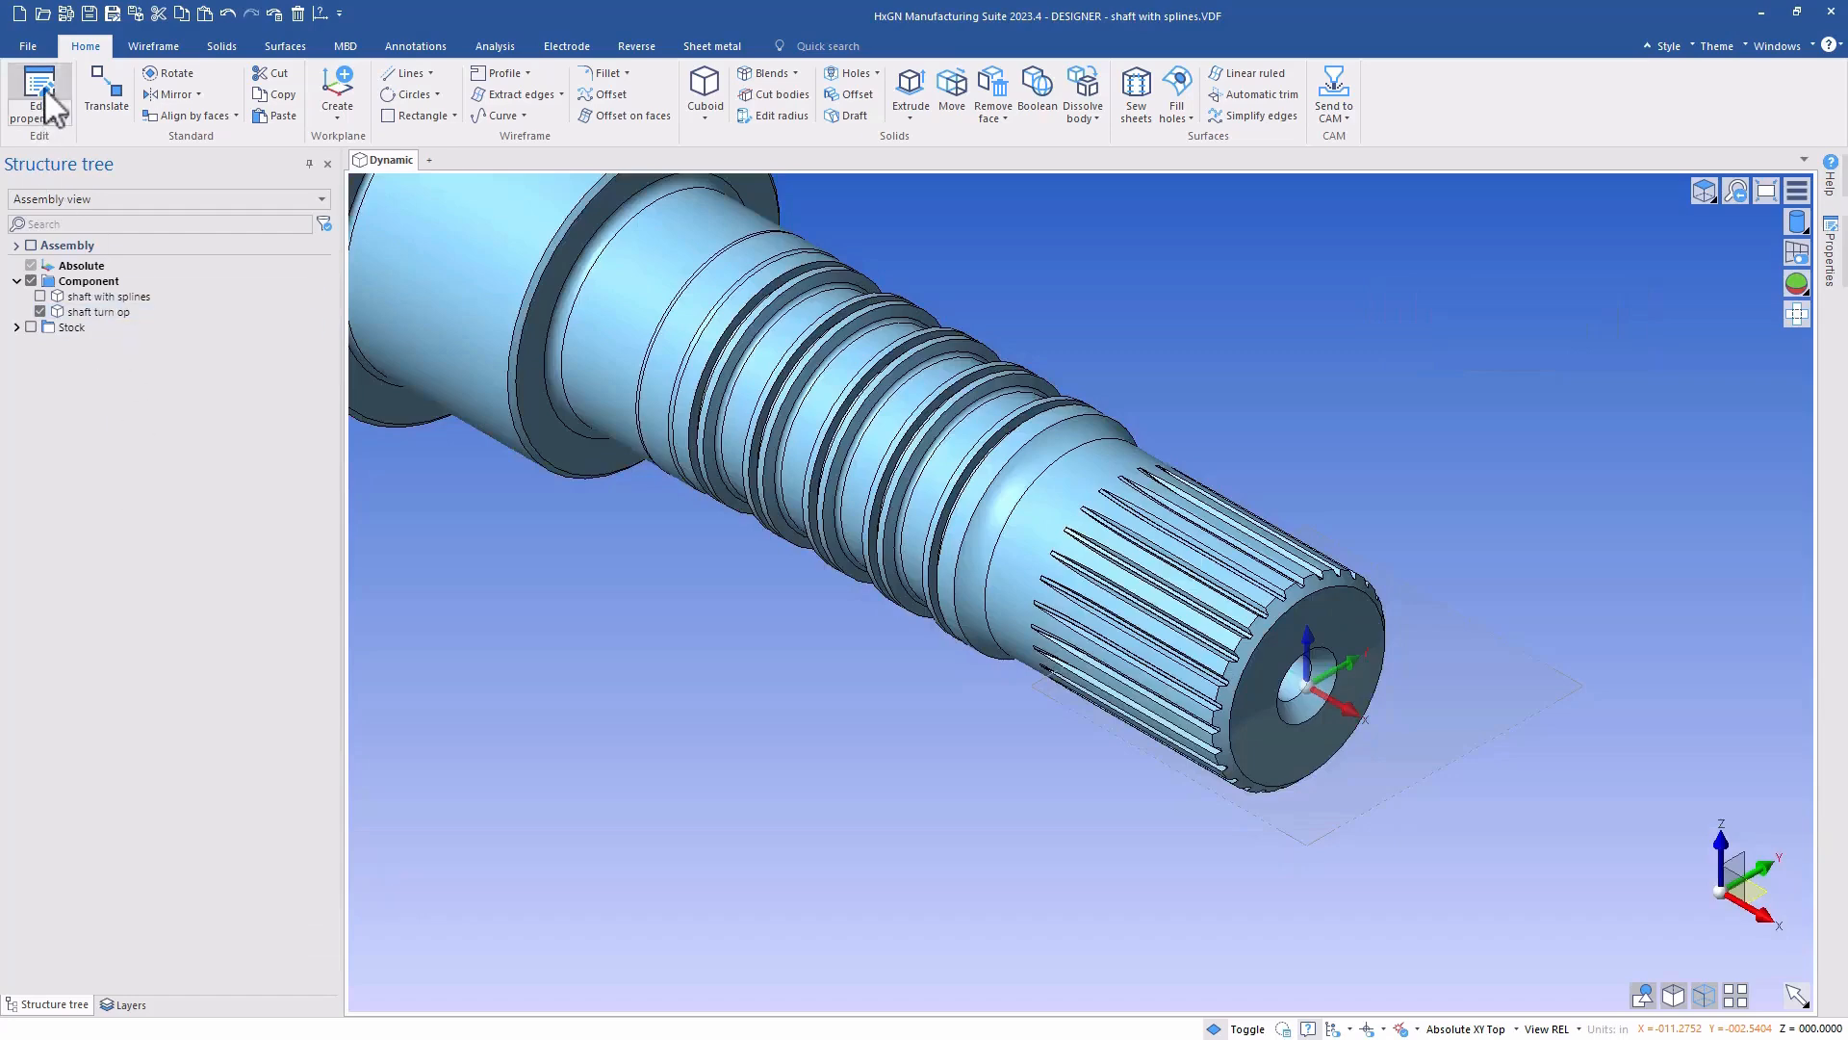
# - Change the colour of the "shaft turn op" solid to orange
pyautogui.click(40, 89)
pyautogui.click(867, 390)
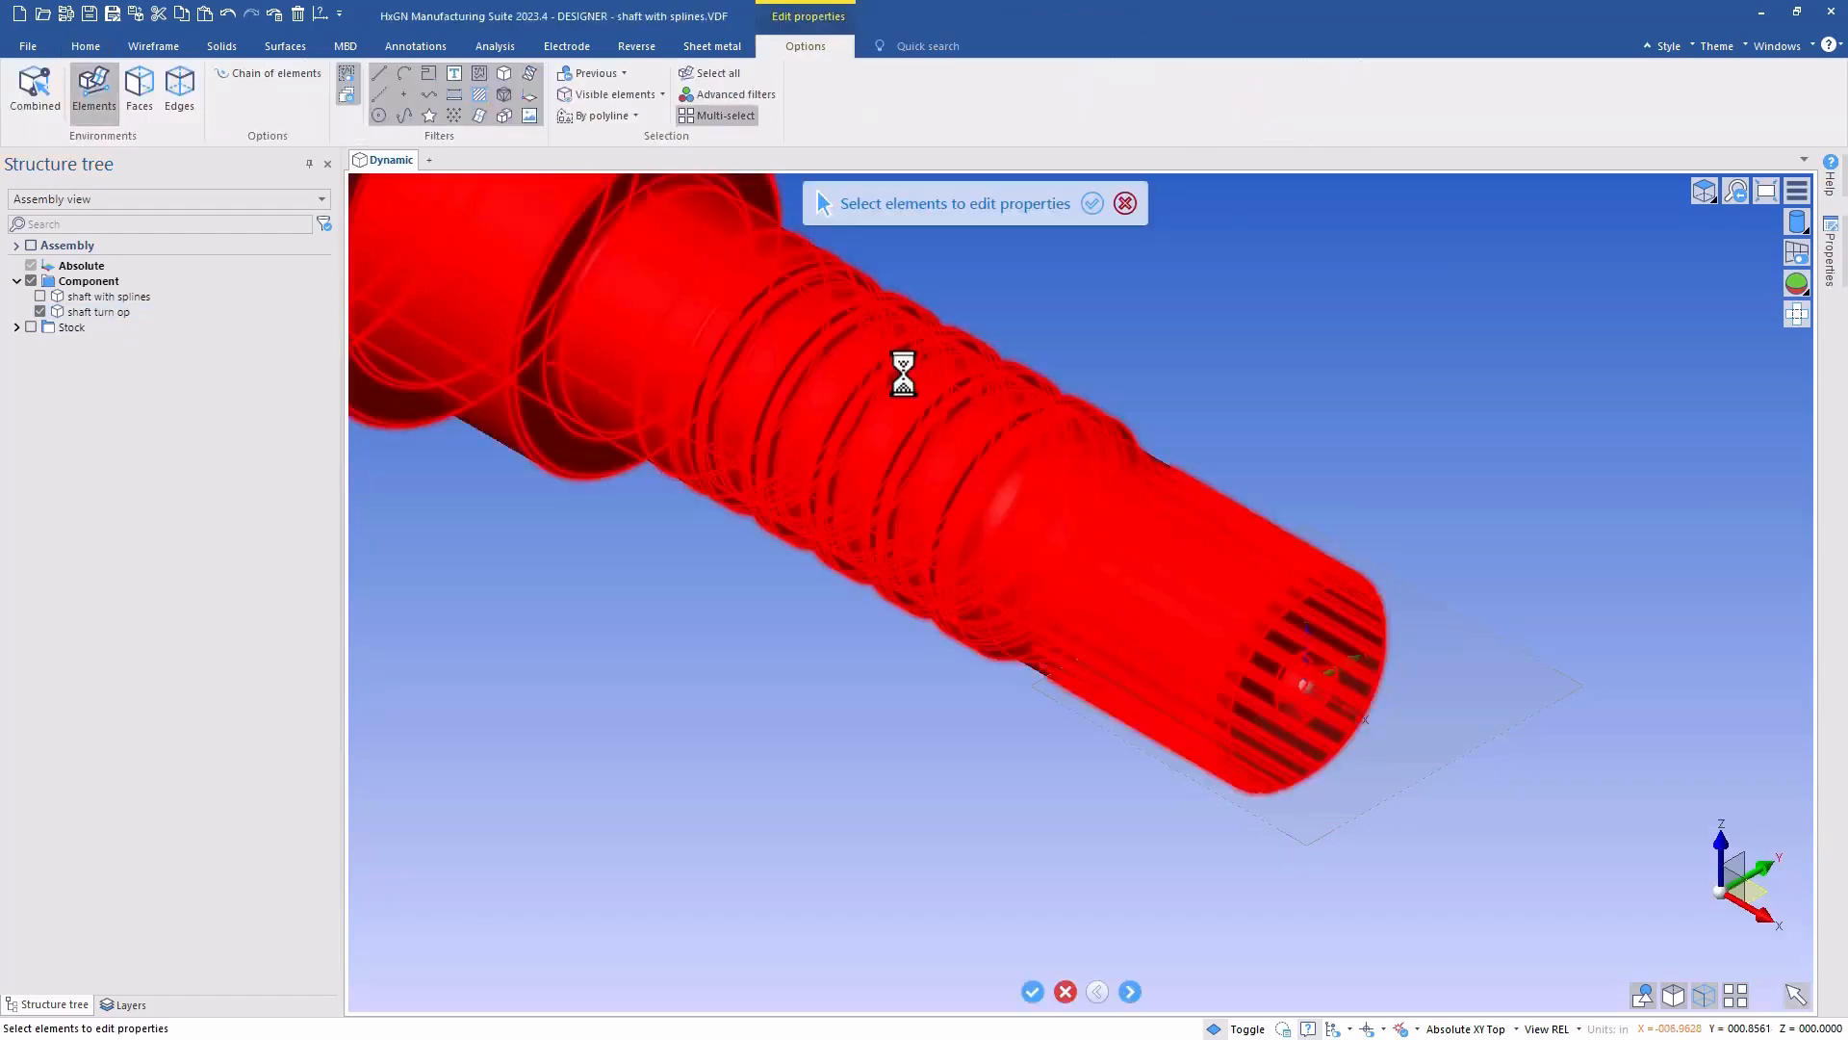
pyautogui.click(1636, 255)
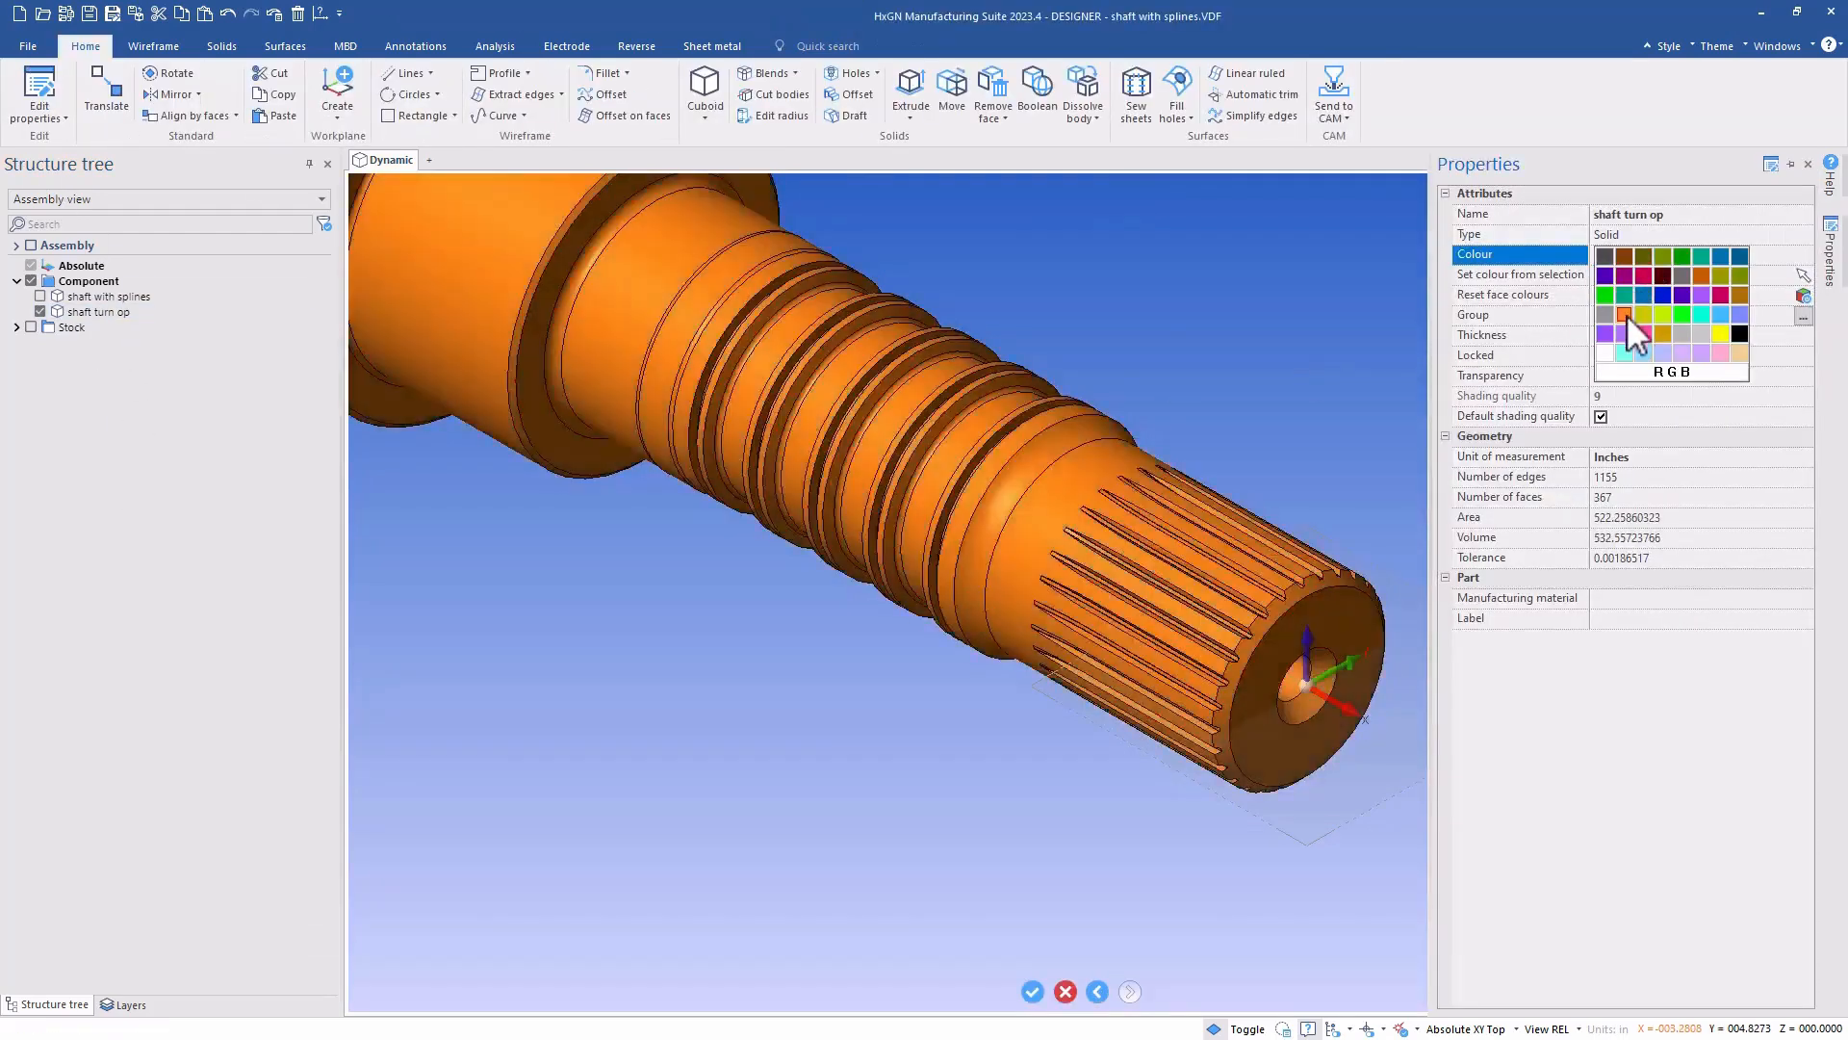
pyautogui.click(1627, 314)
pyautogui.rightClick(1225, 306)
pyautogui.rightClick(1256, 317)
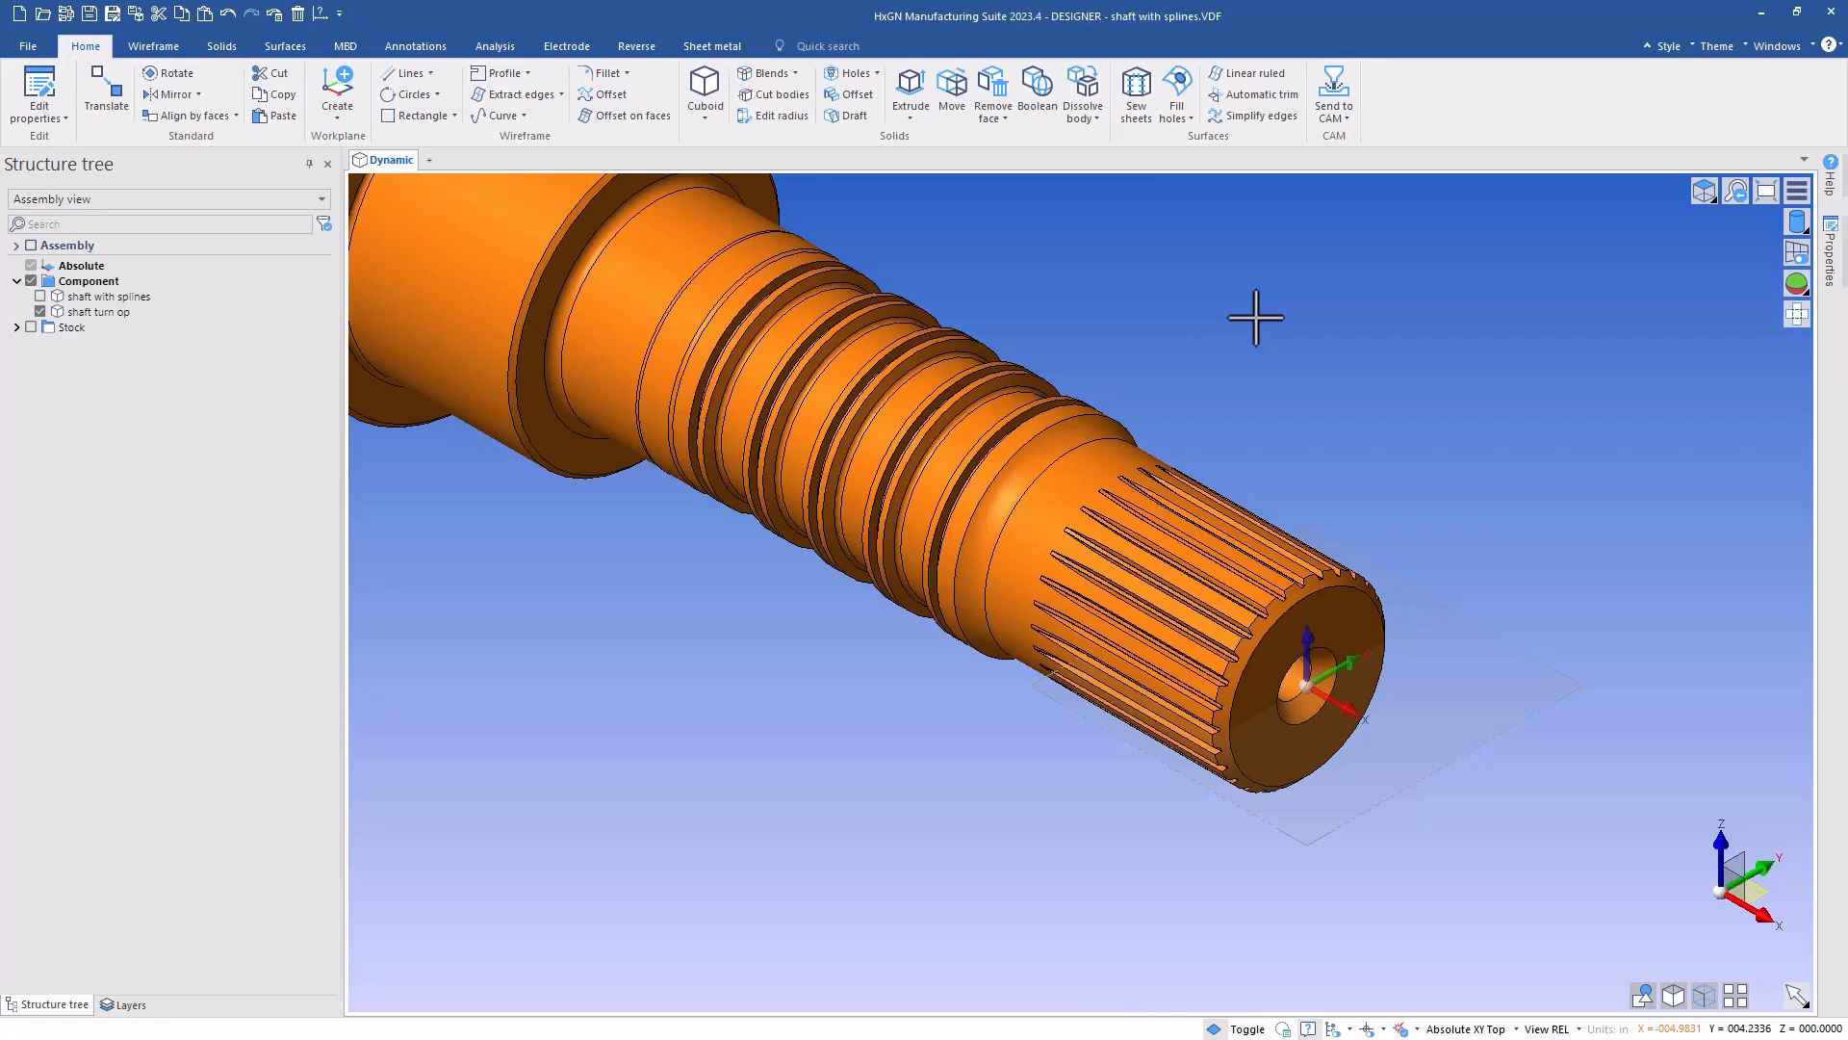
# - Detach and heal all spline faces around the end of the "shaft turn op" solid
pyautogui.click(1705, 194)
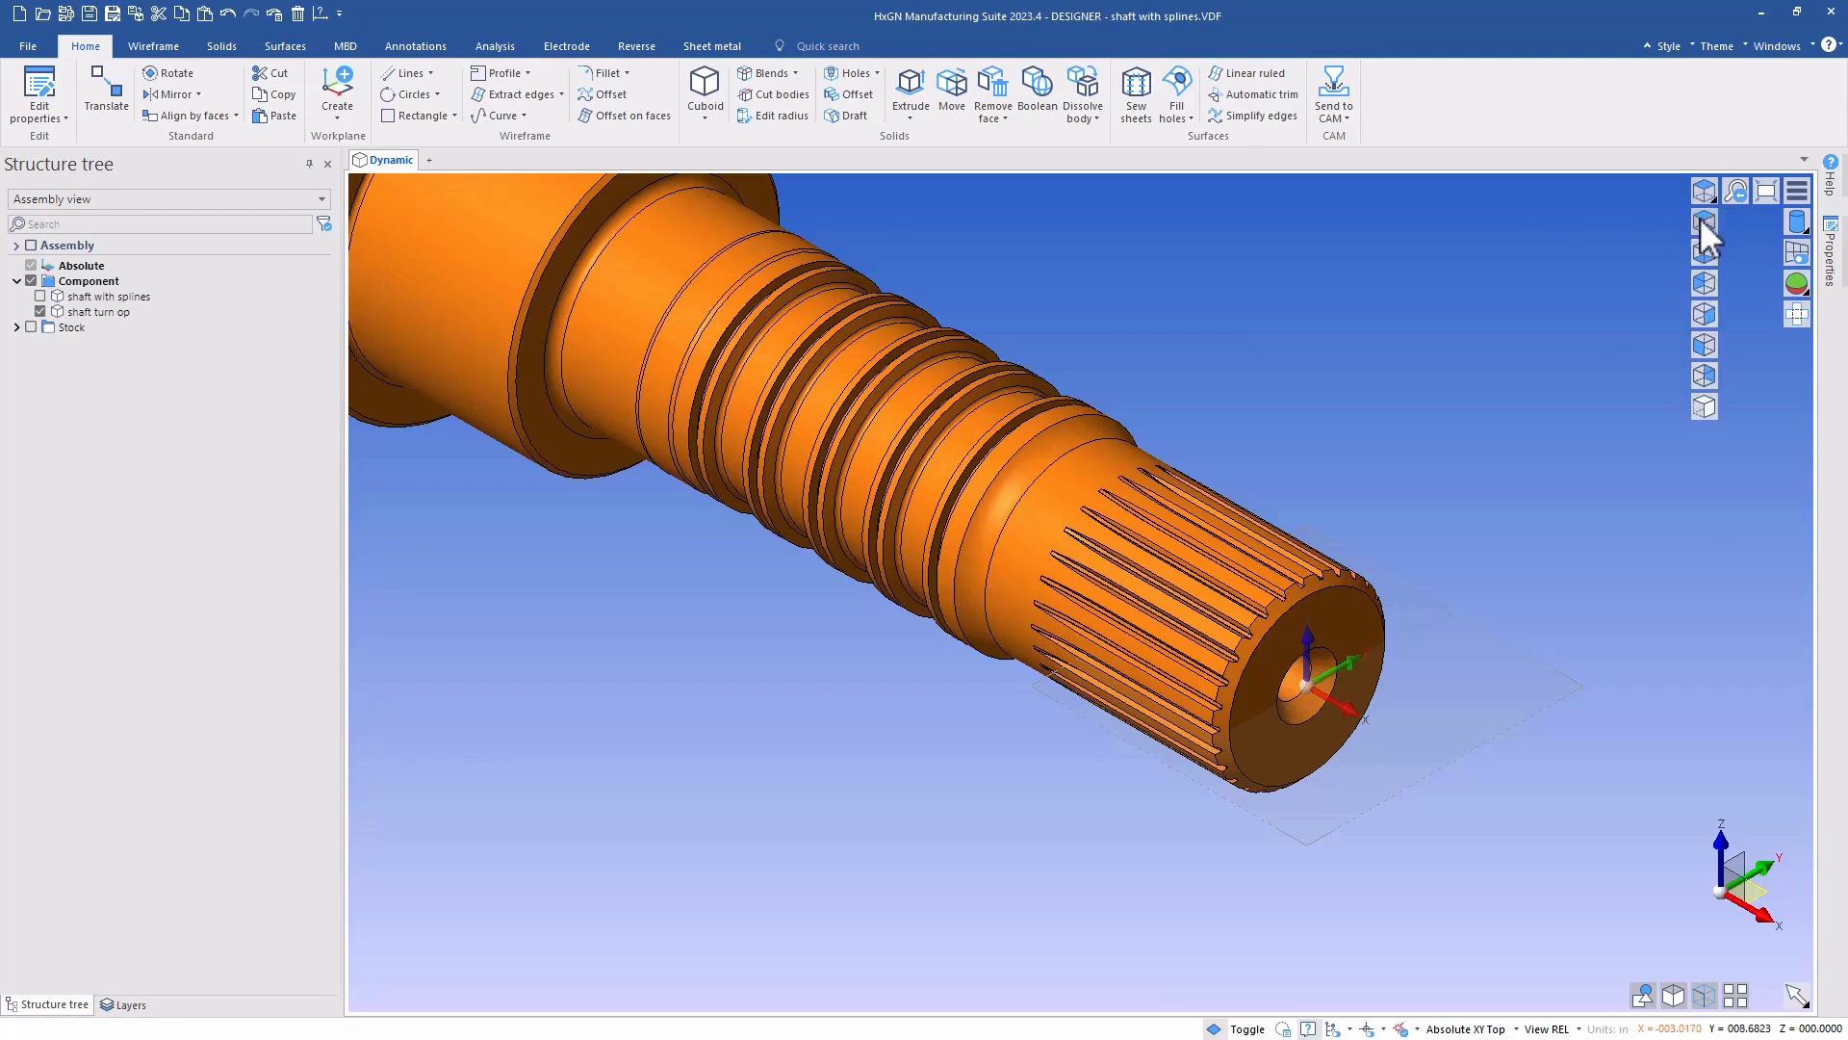
pyautogui.click(1700, 217)
pyautogui.scroll(4, 1524, 608)
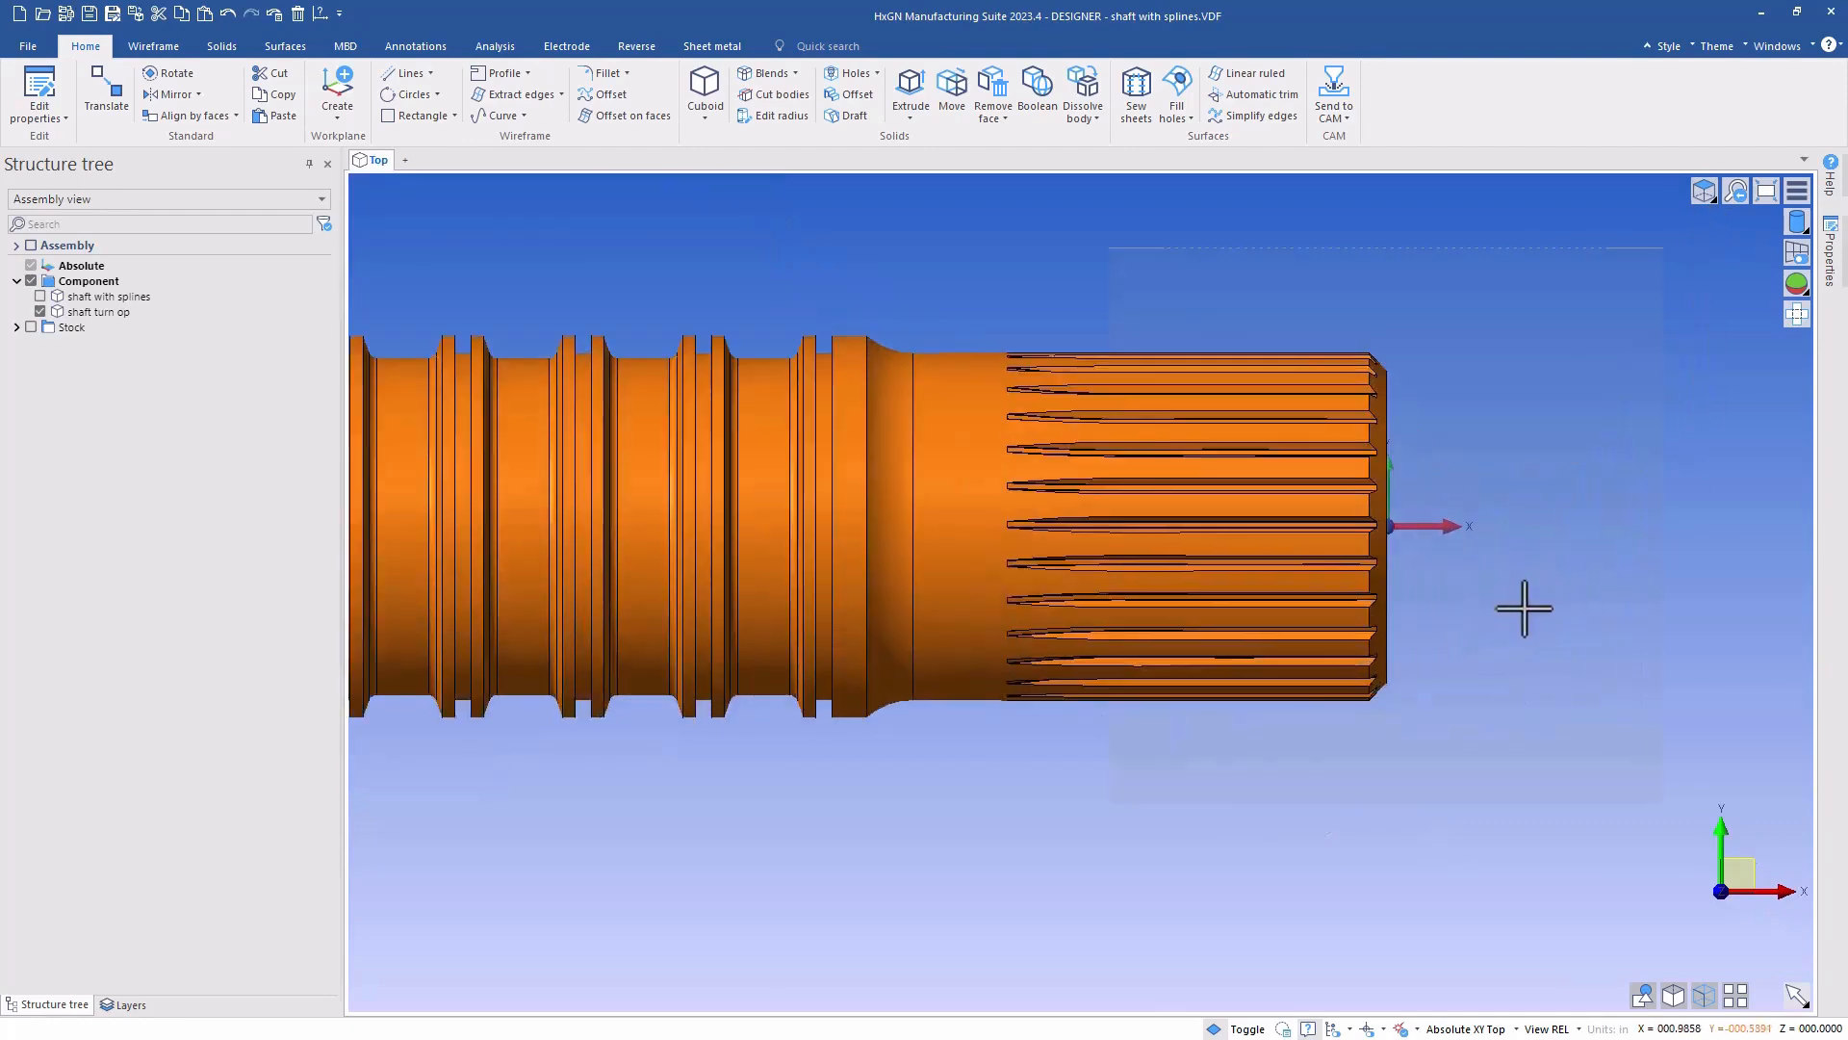
pyautogui.click(992, 85)
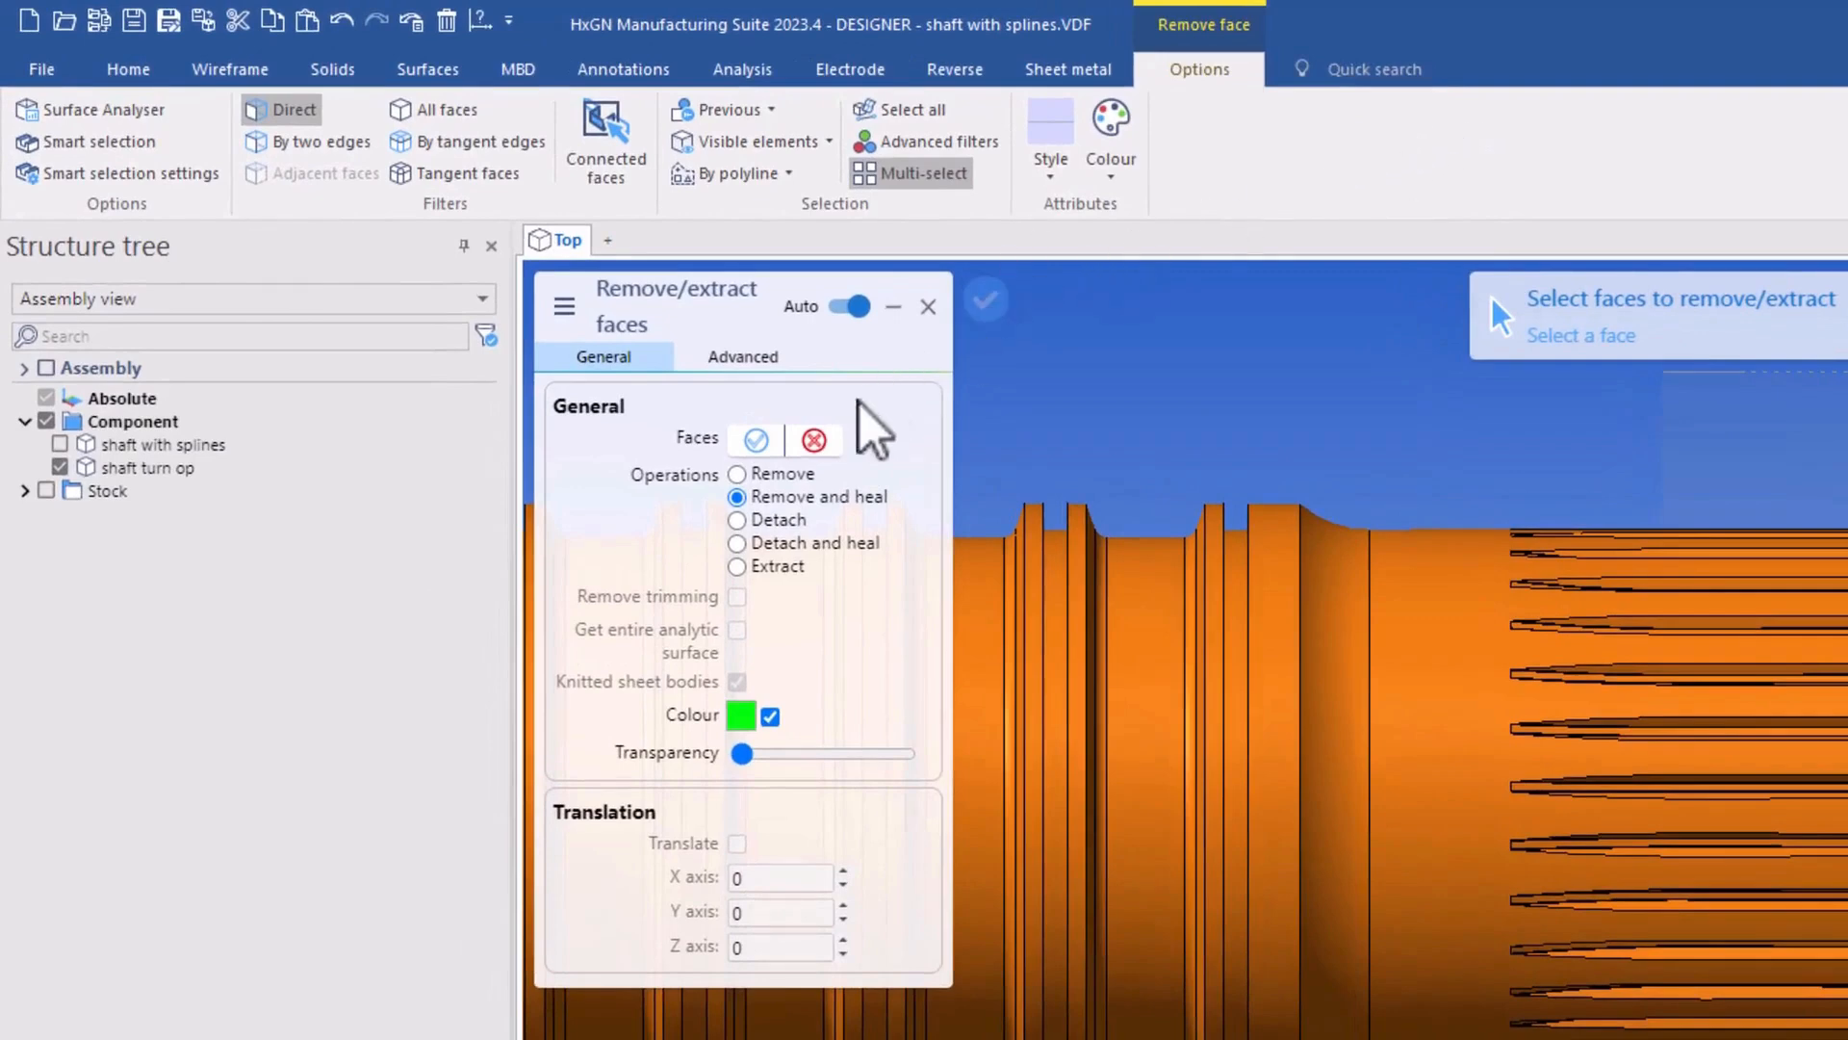
pyautogui.click(739, 544)
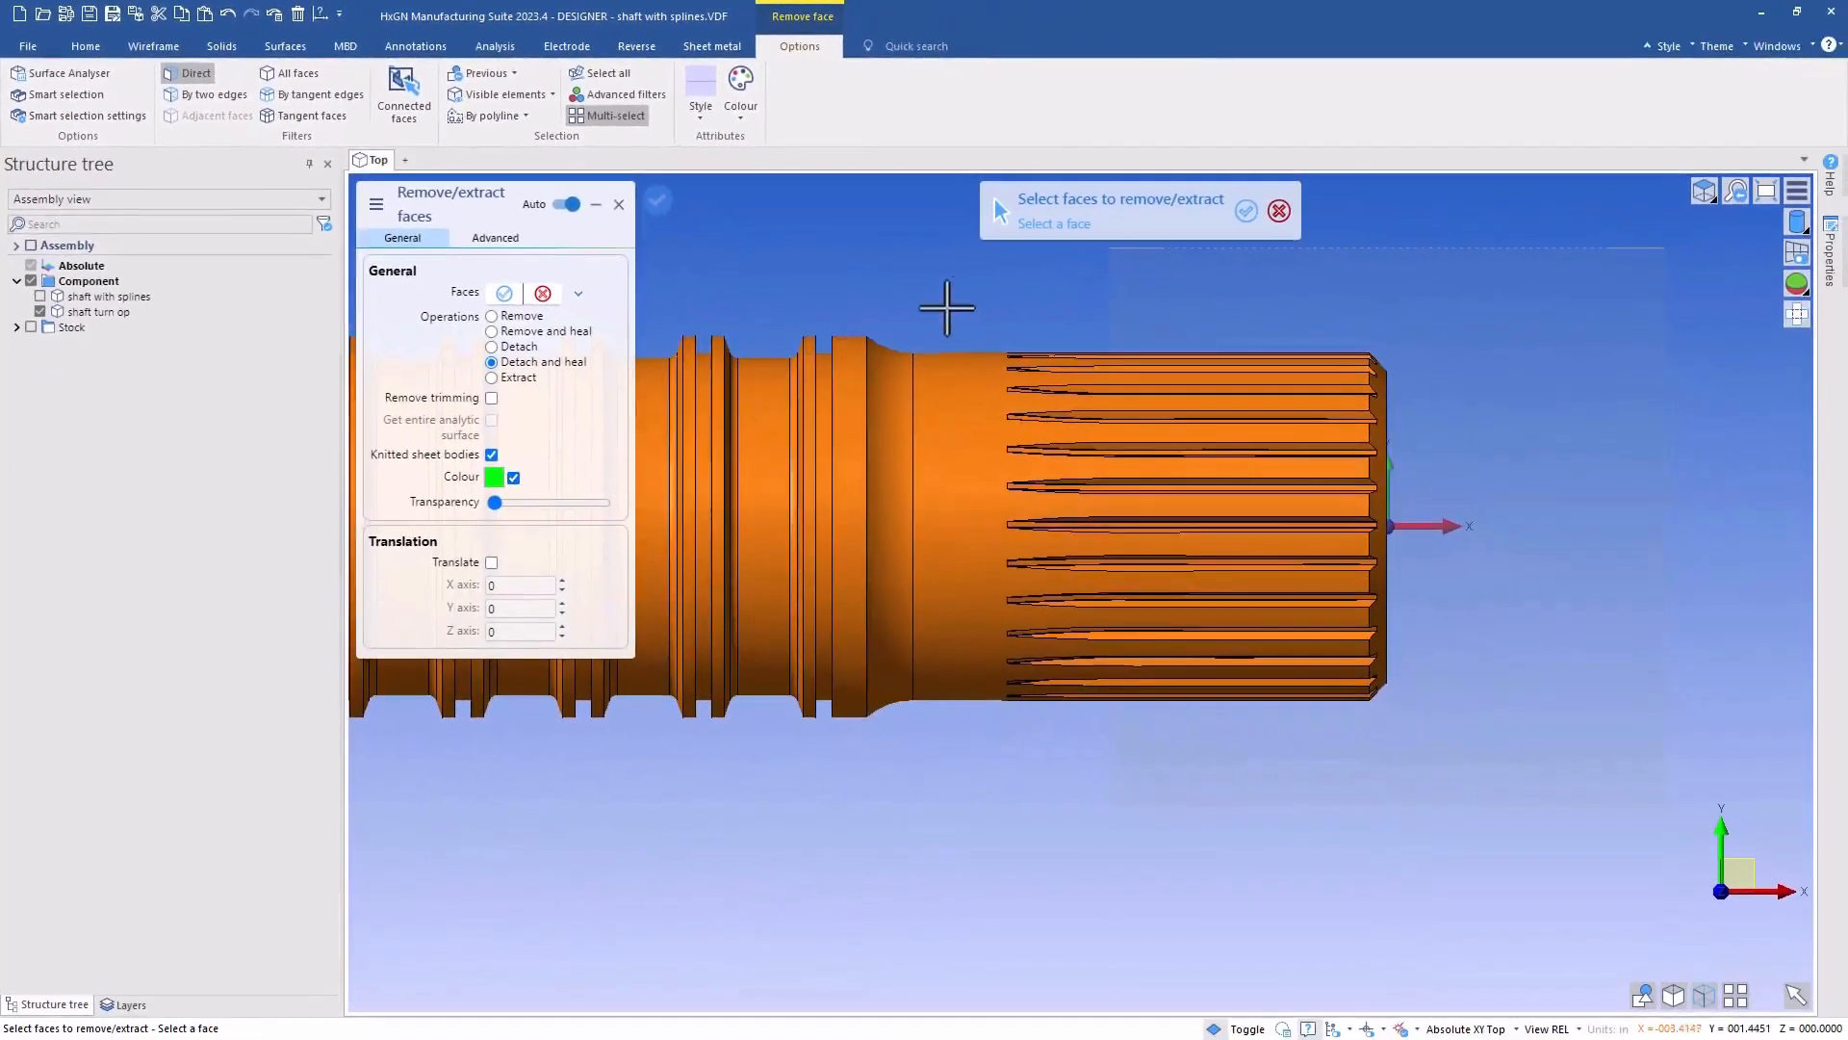
pyautogui.moveTo(980, 316); pyautogui.dragTo(1386, 738)
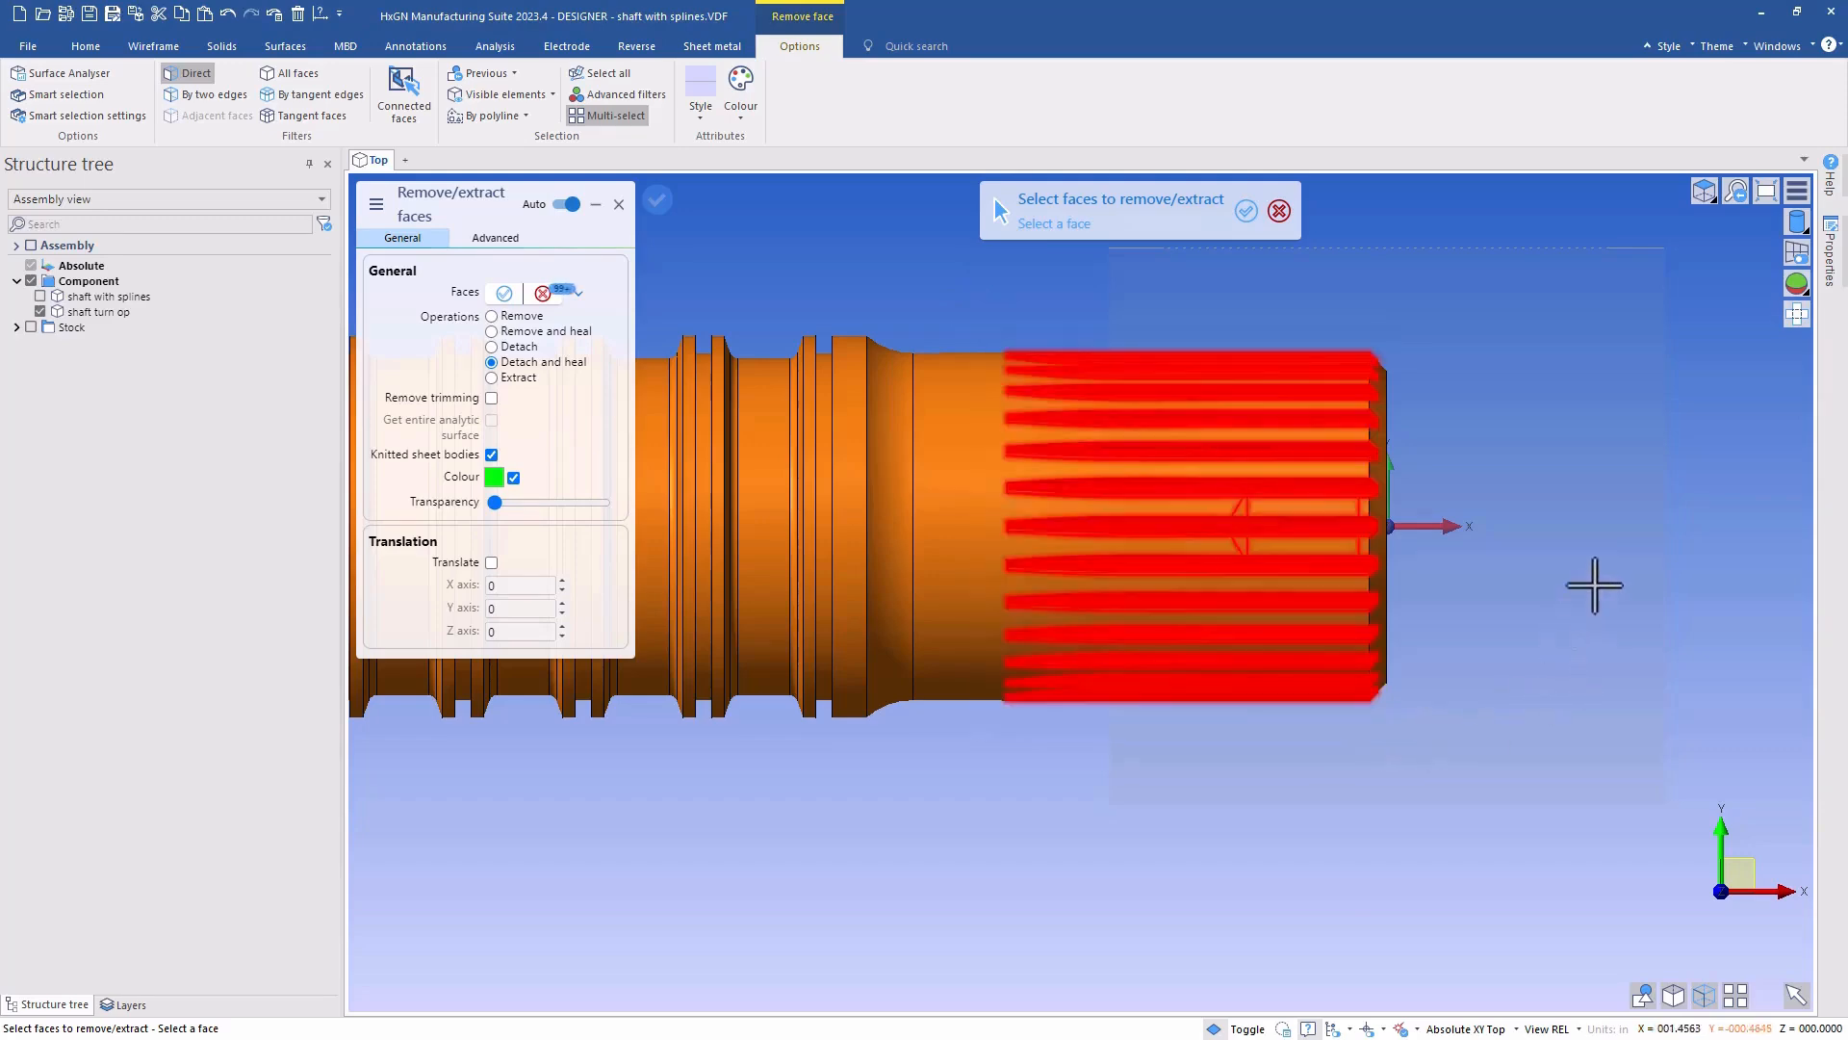
pyautogui.moveTo(1592, 581); pyautogui.dragTo(1457, 594, button='middle')
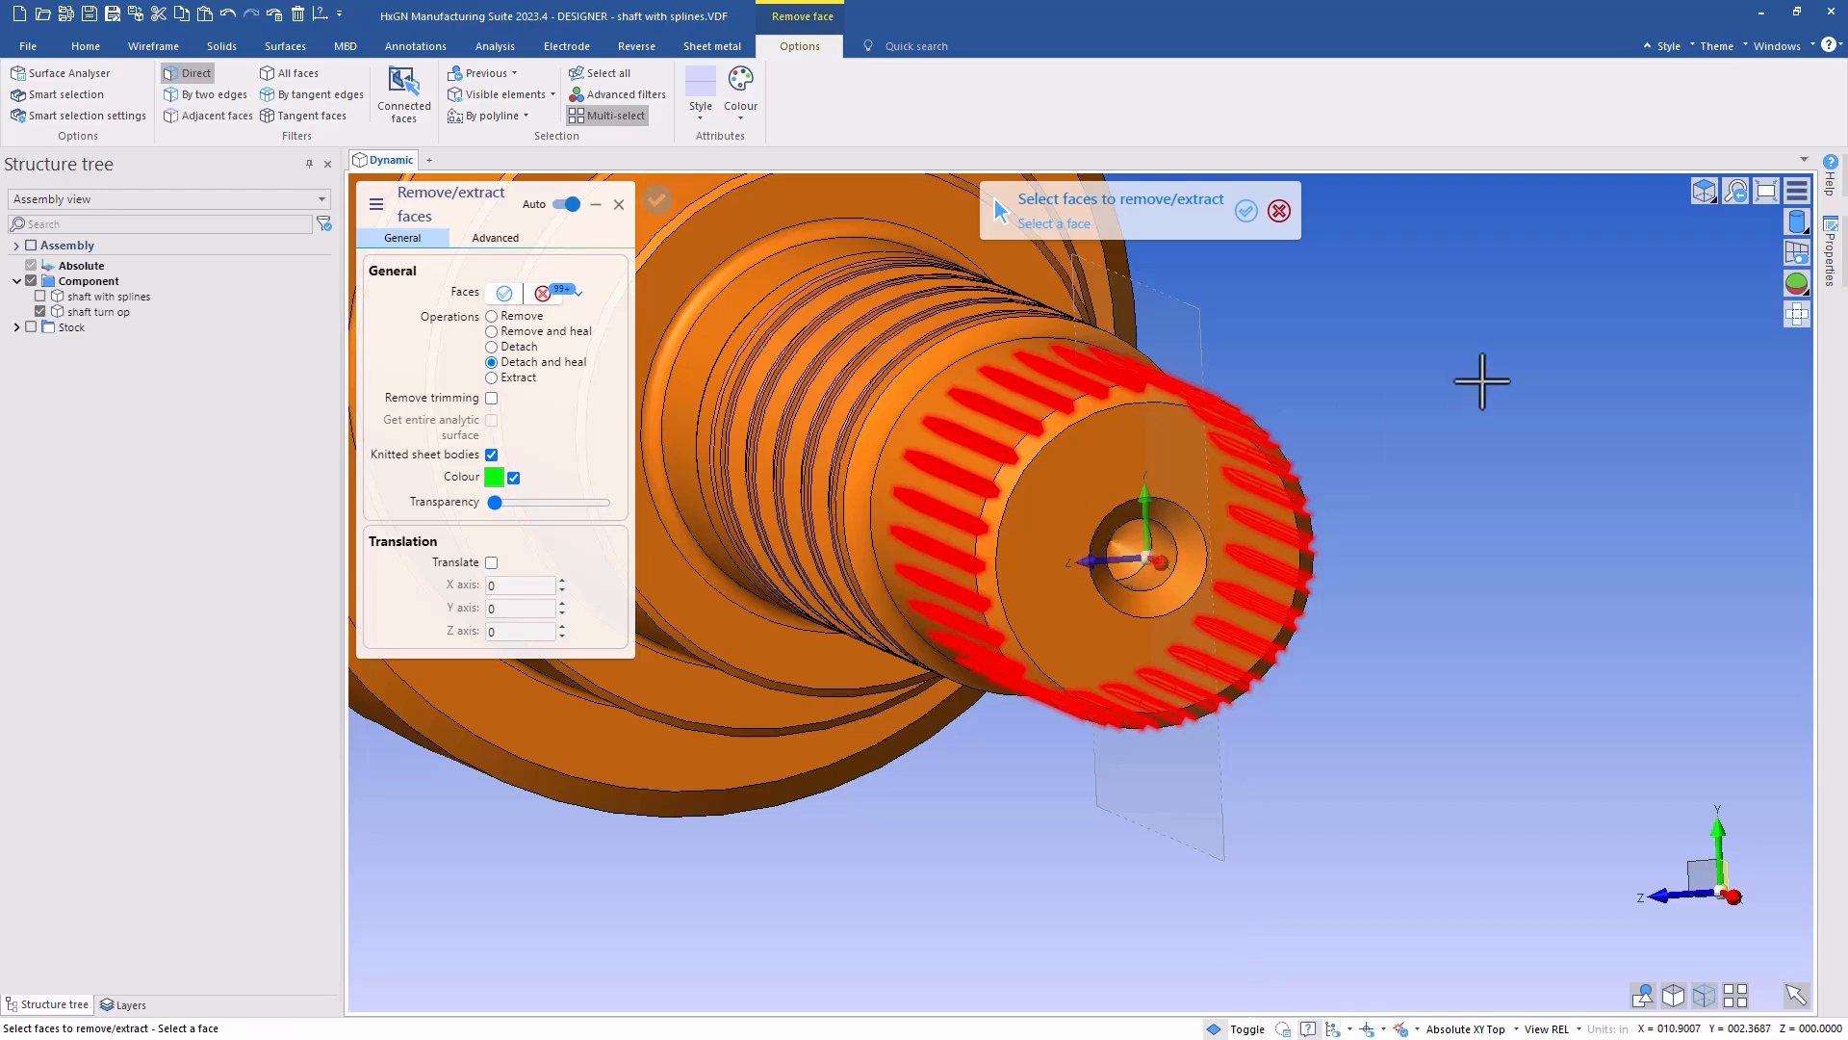
pyautogui.rightClick(1482, 381)
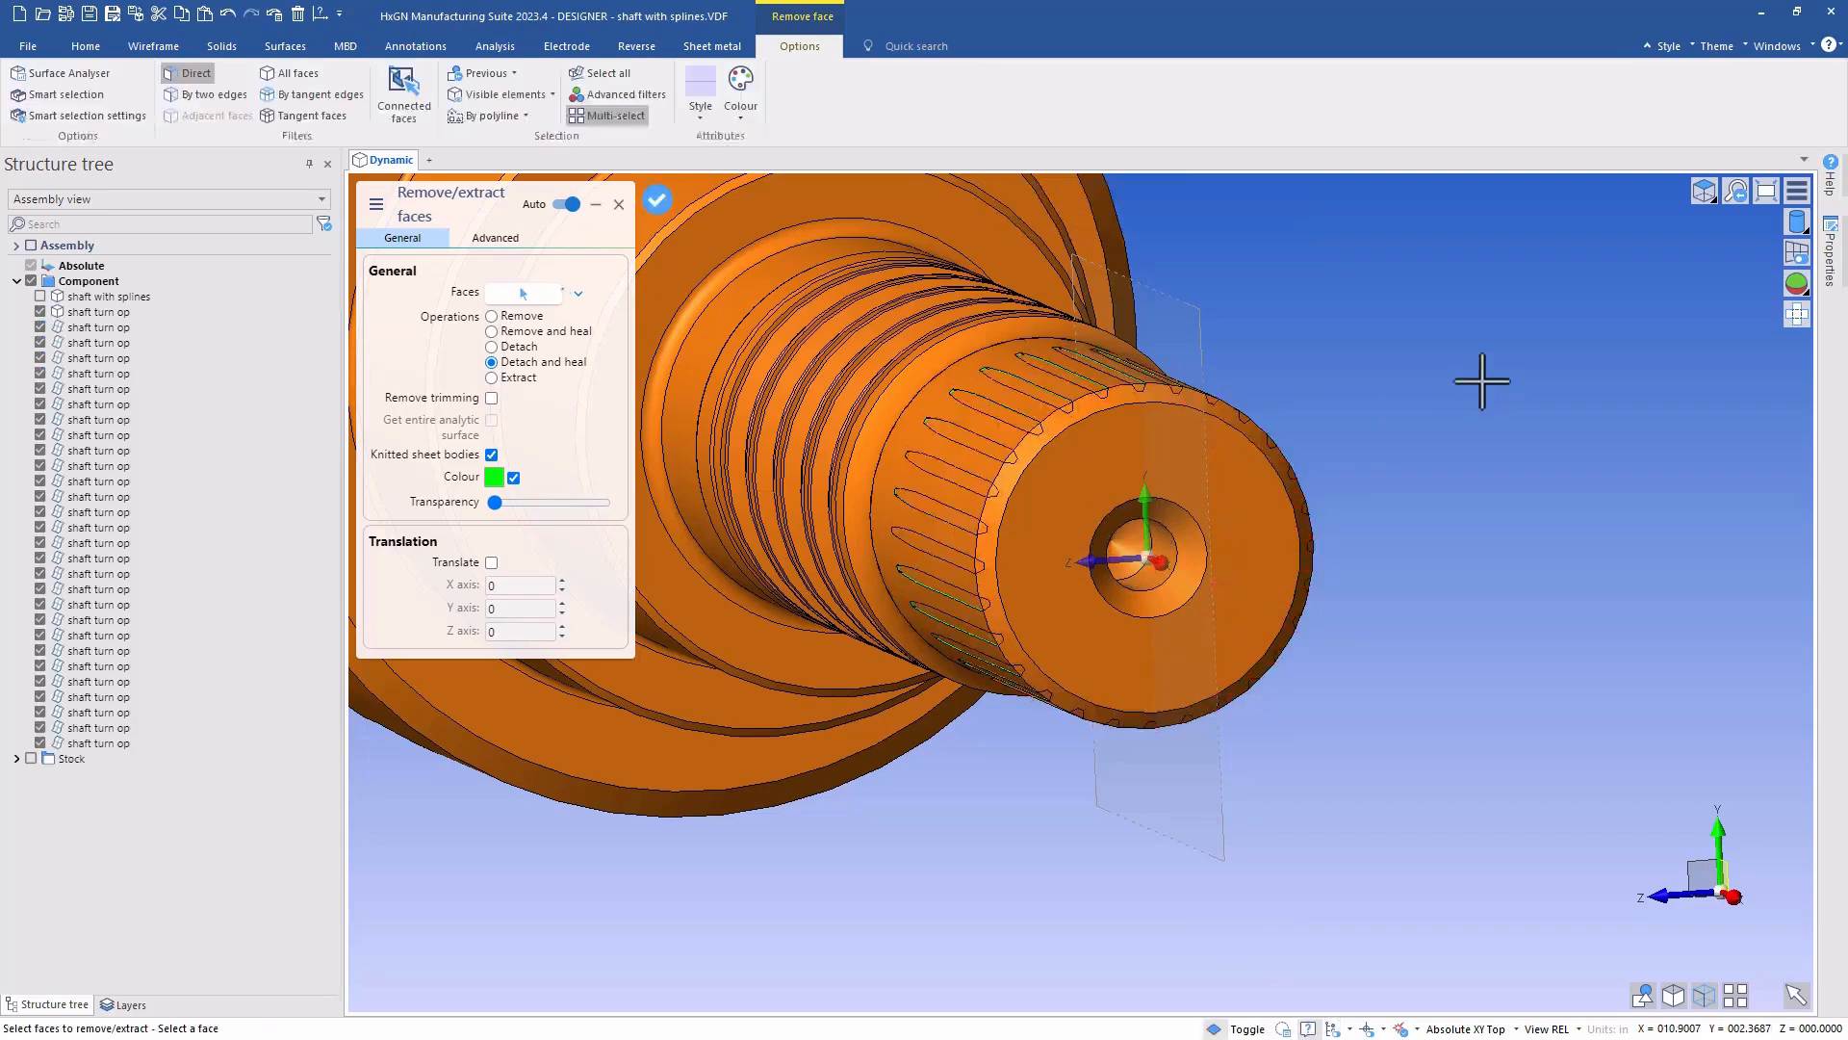
pyautogui.press('Escape')
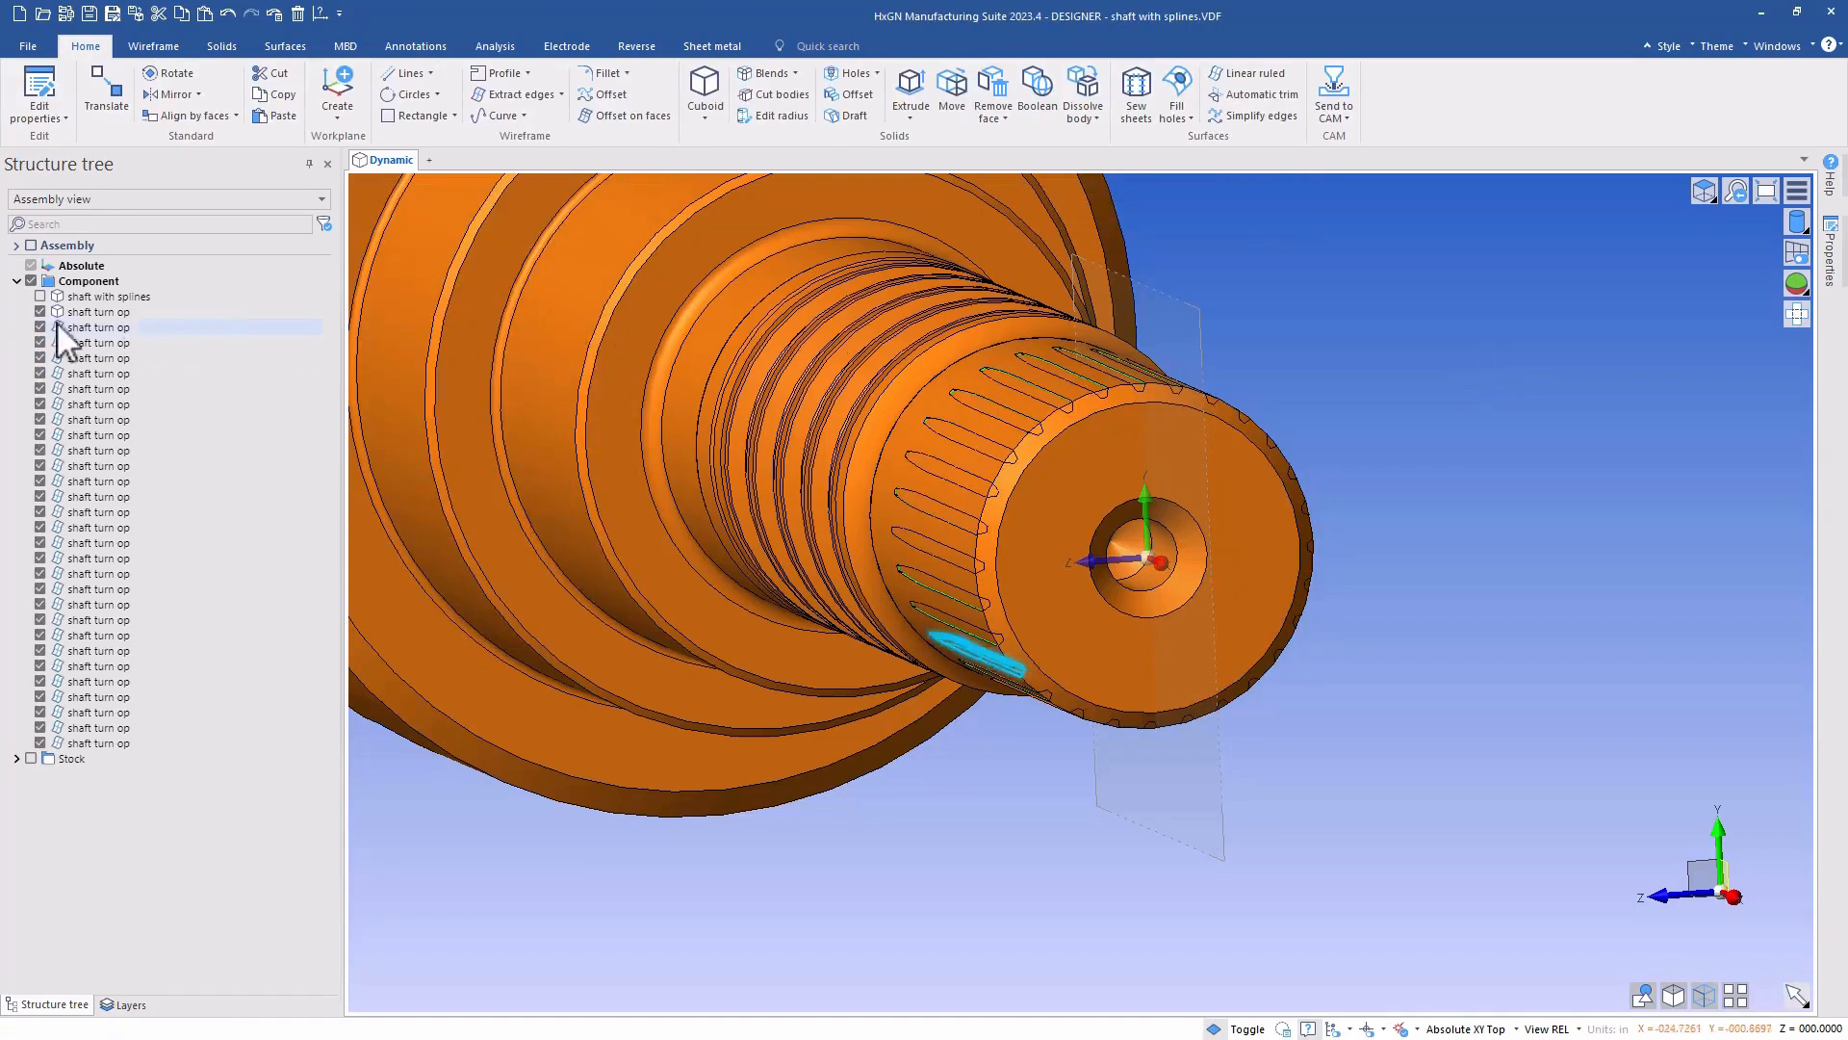
# - Inspect the healed "shaft turn op" solid on its own, and display only the detached spline surfaces with both solids hidden
pyautogui.click(32, 281)
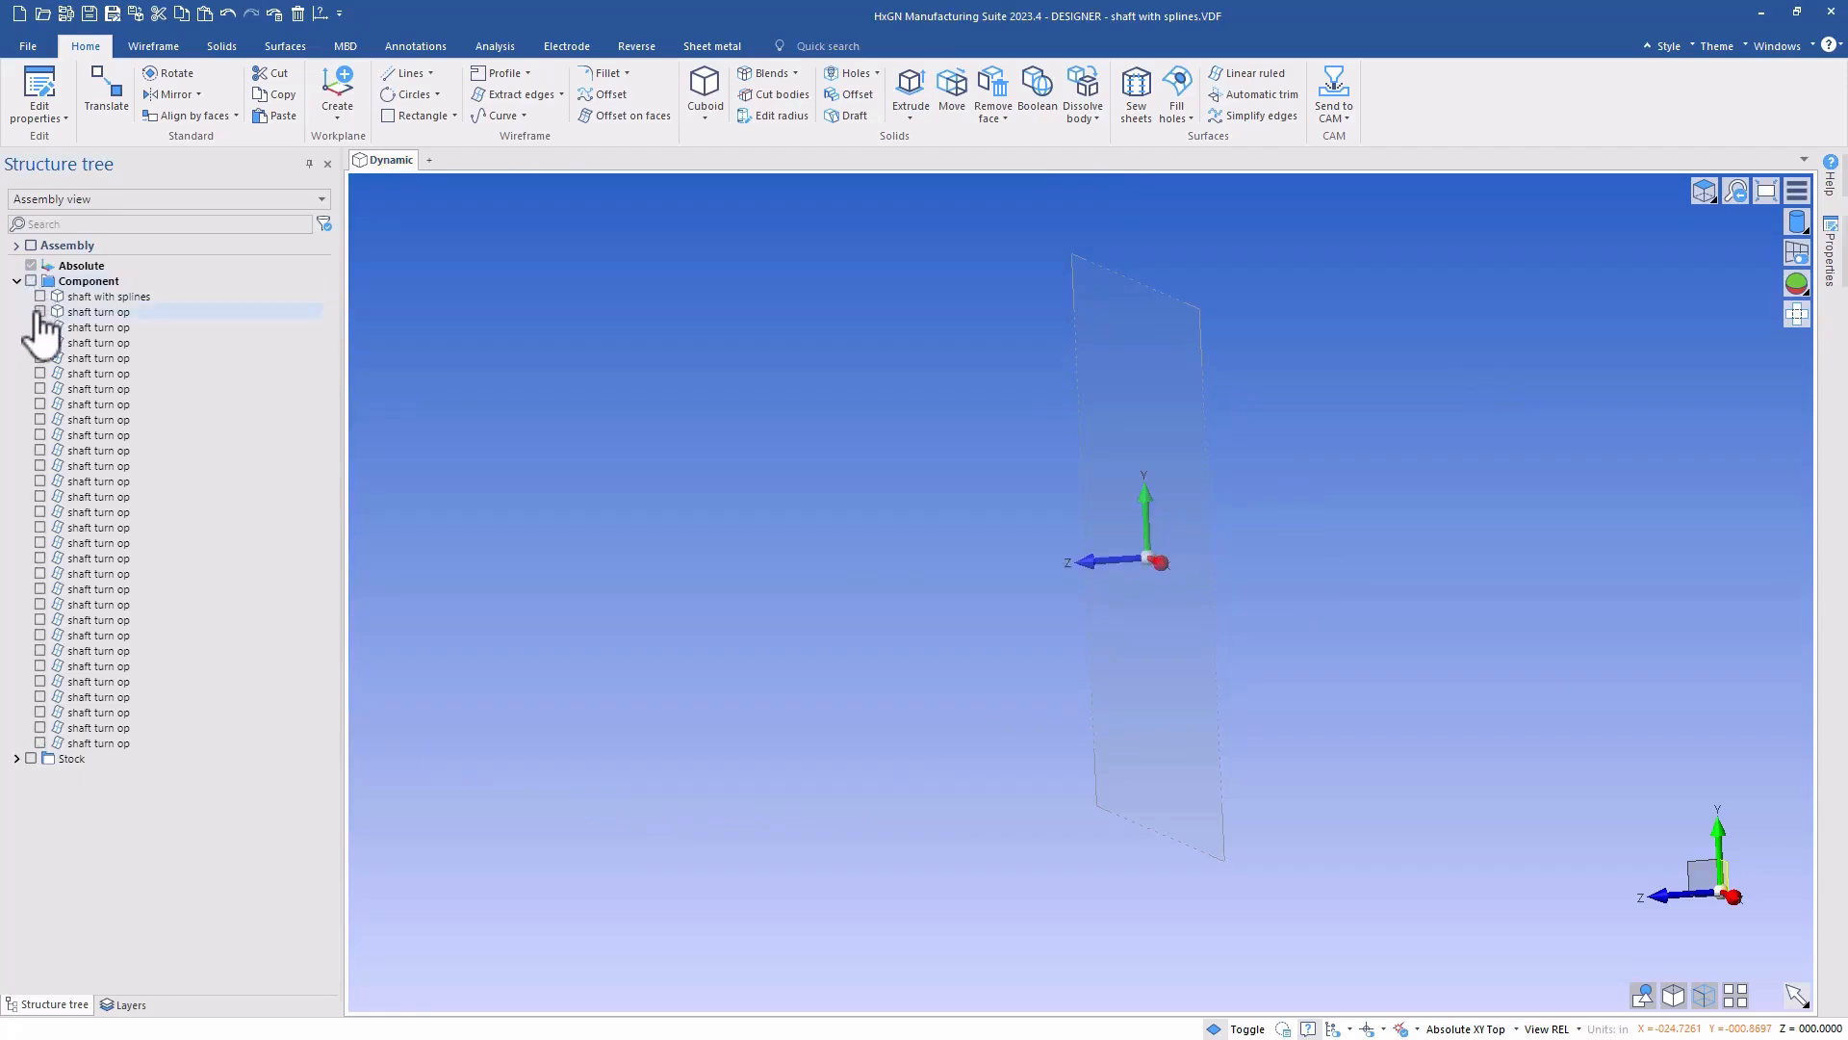
pyautogui.click(39, 312)
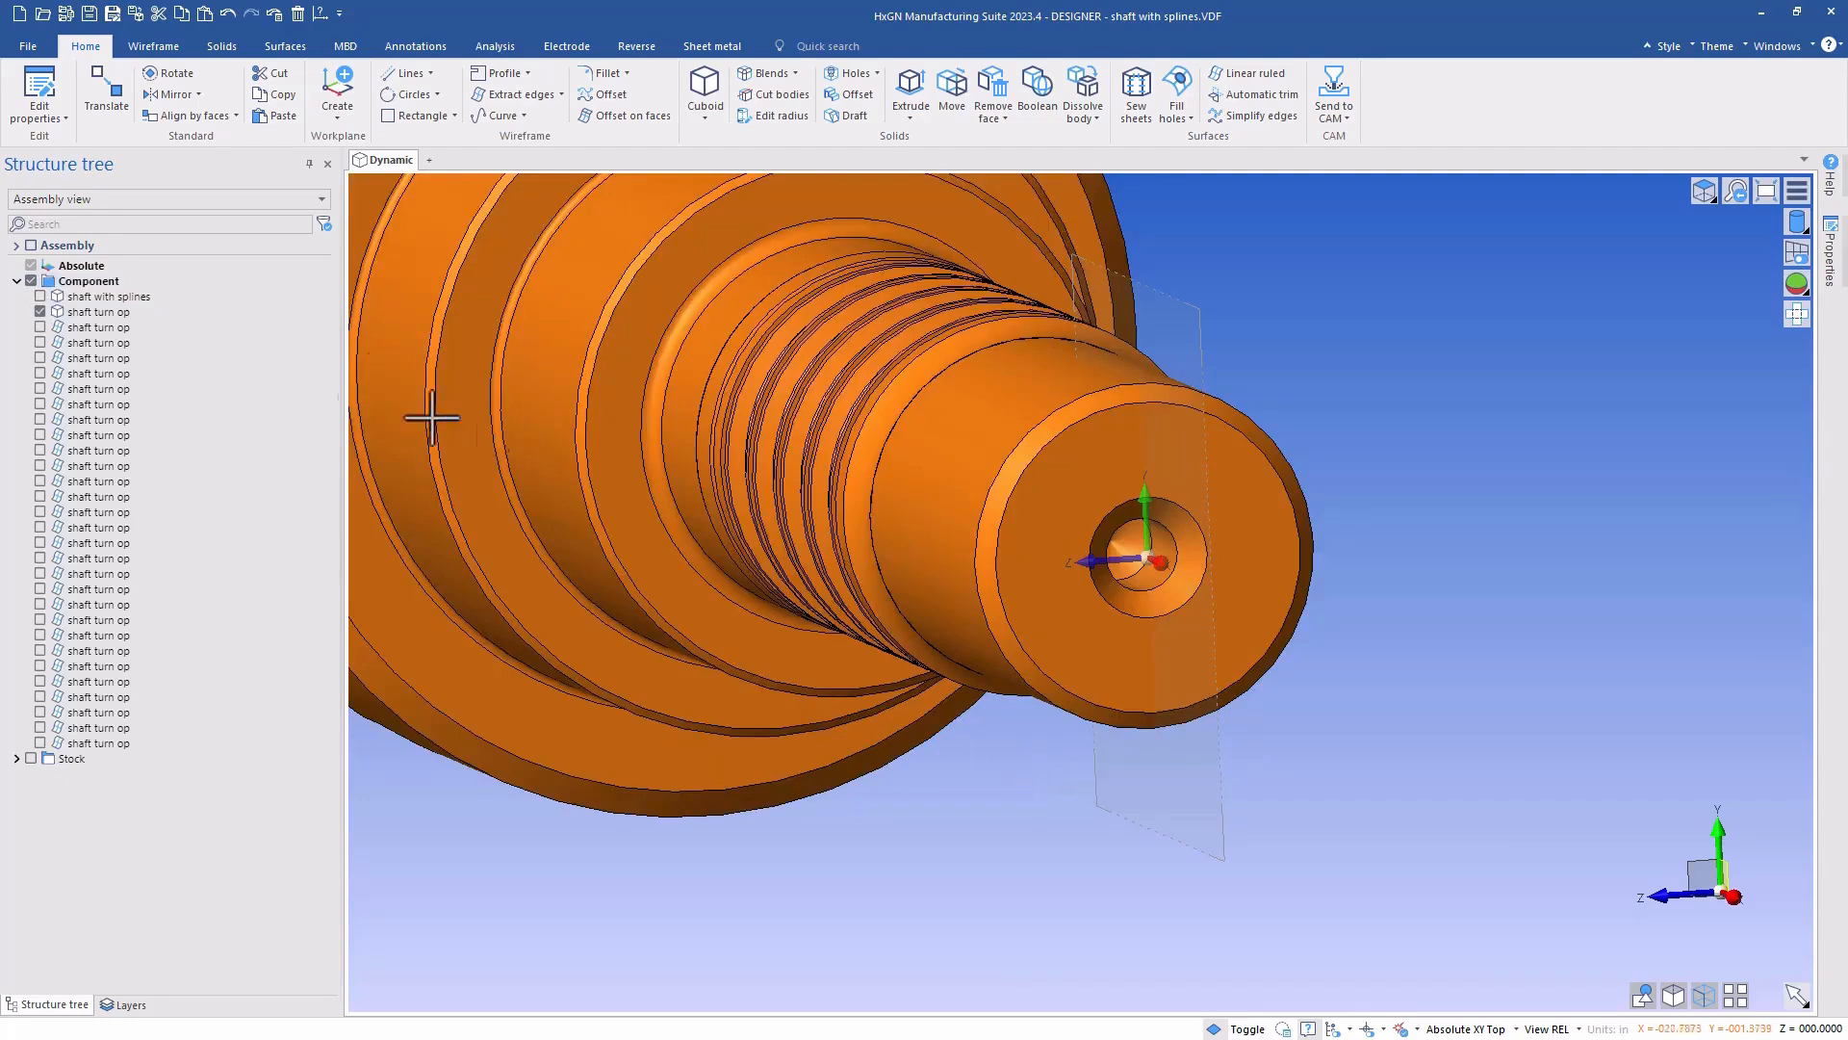
pyautogui.click(31, 281)
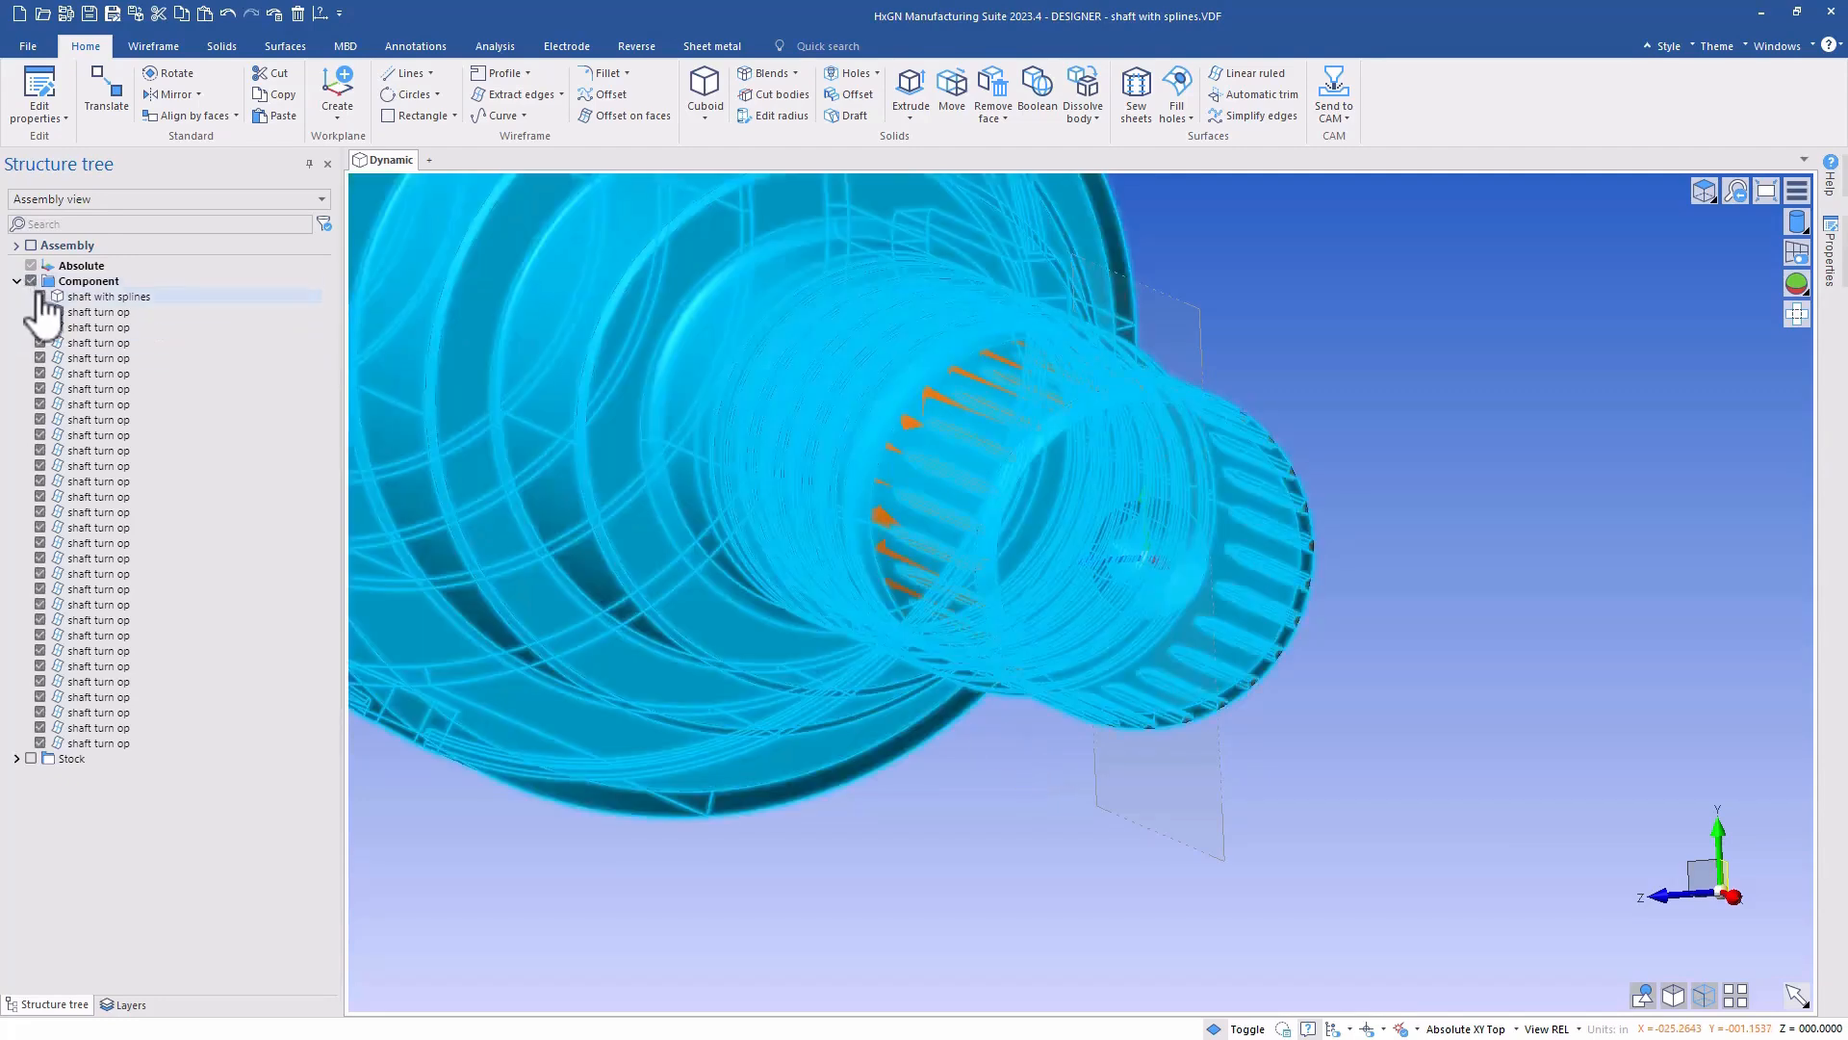
pyautogui.click(39, 312)
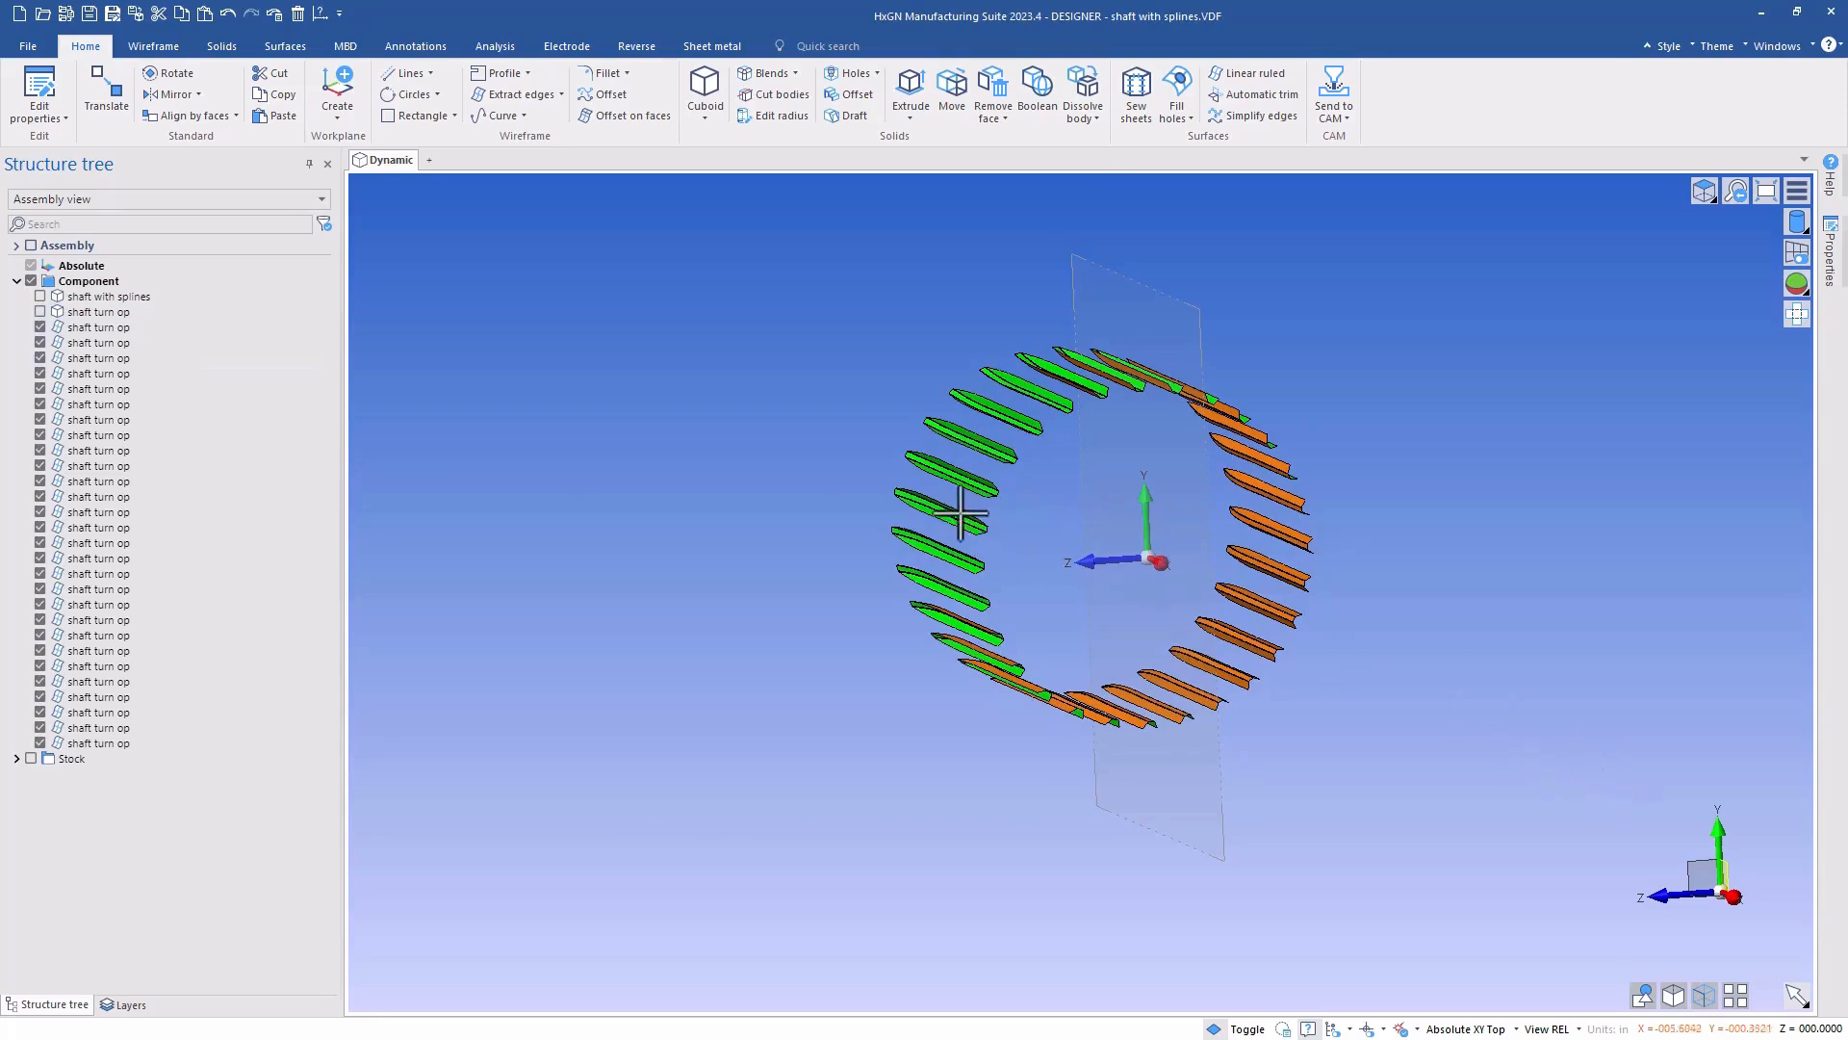
# - Delete all detached spline surfaces except a single one on the side of the ring
pyautogui.moveTo(970, 478)
pyautogui.click(297, 12)
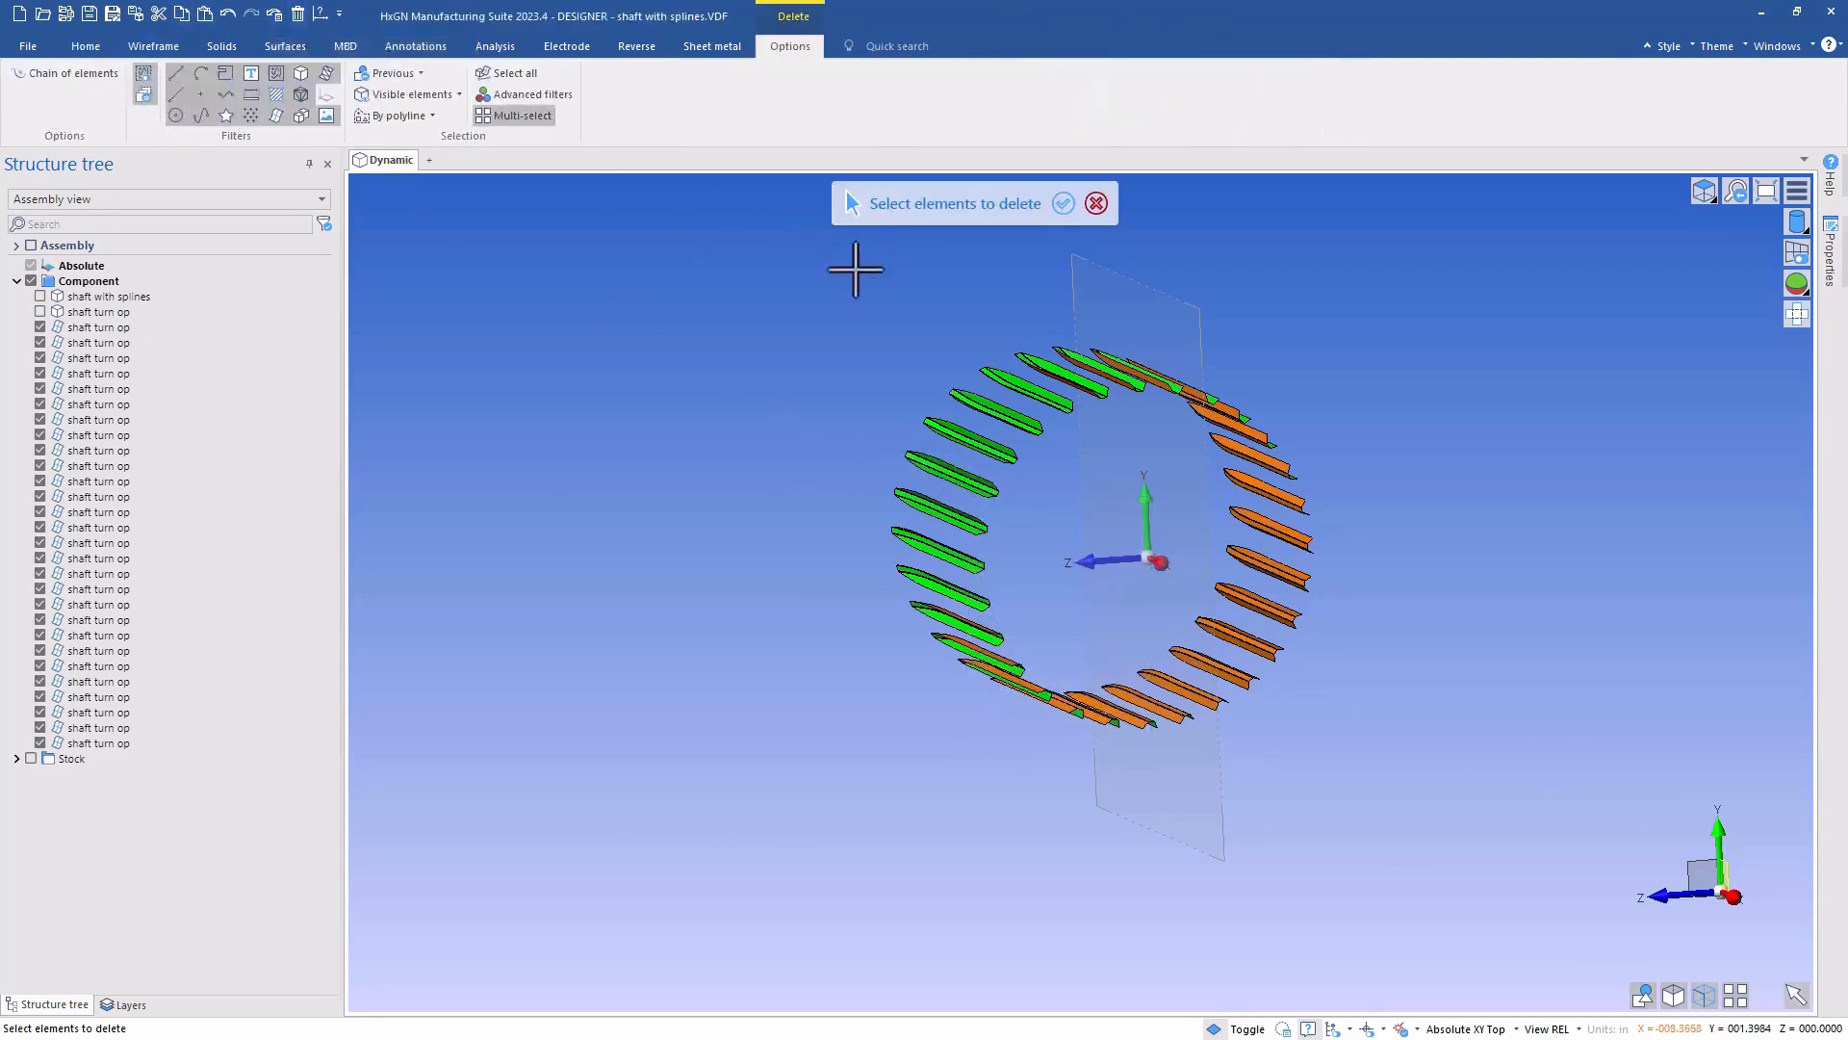
pyautogui.moveTo(826, 293); pyautogui.dragTo(1452, 888)
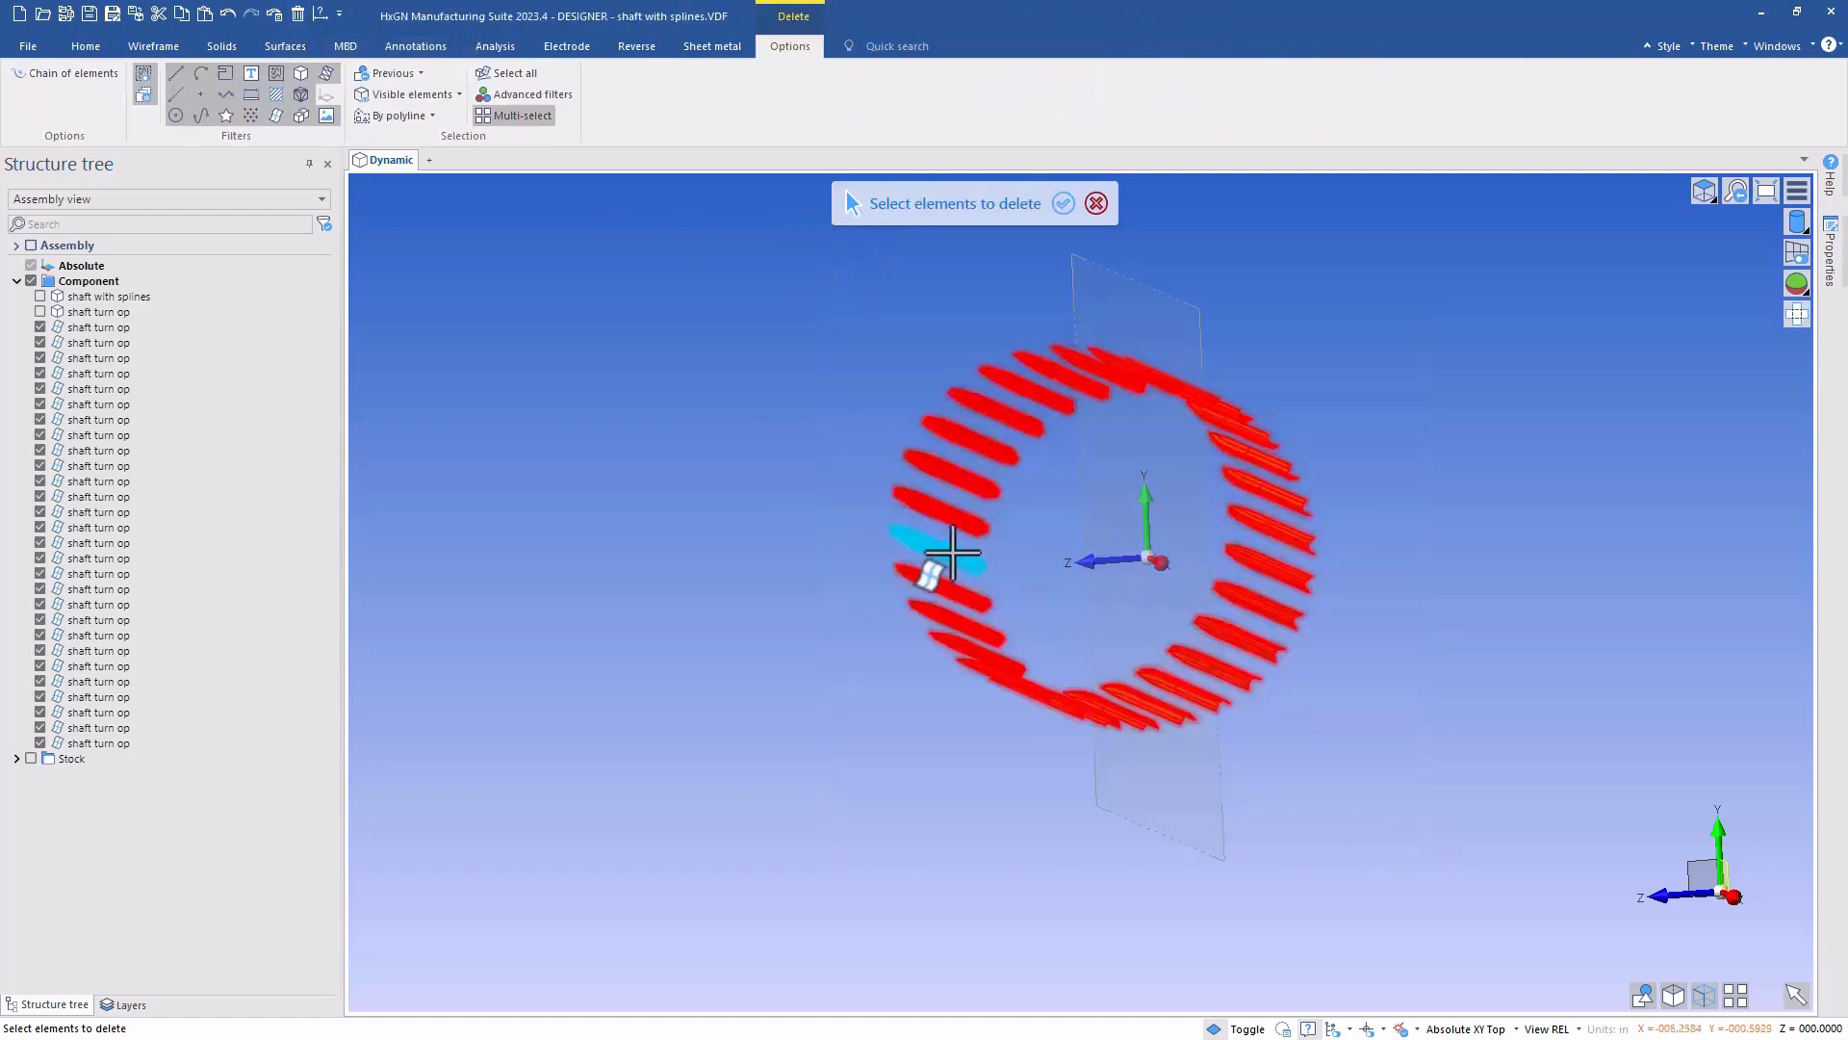
pyautogui.click(941, 555)
pyautogui.press('Return')
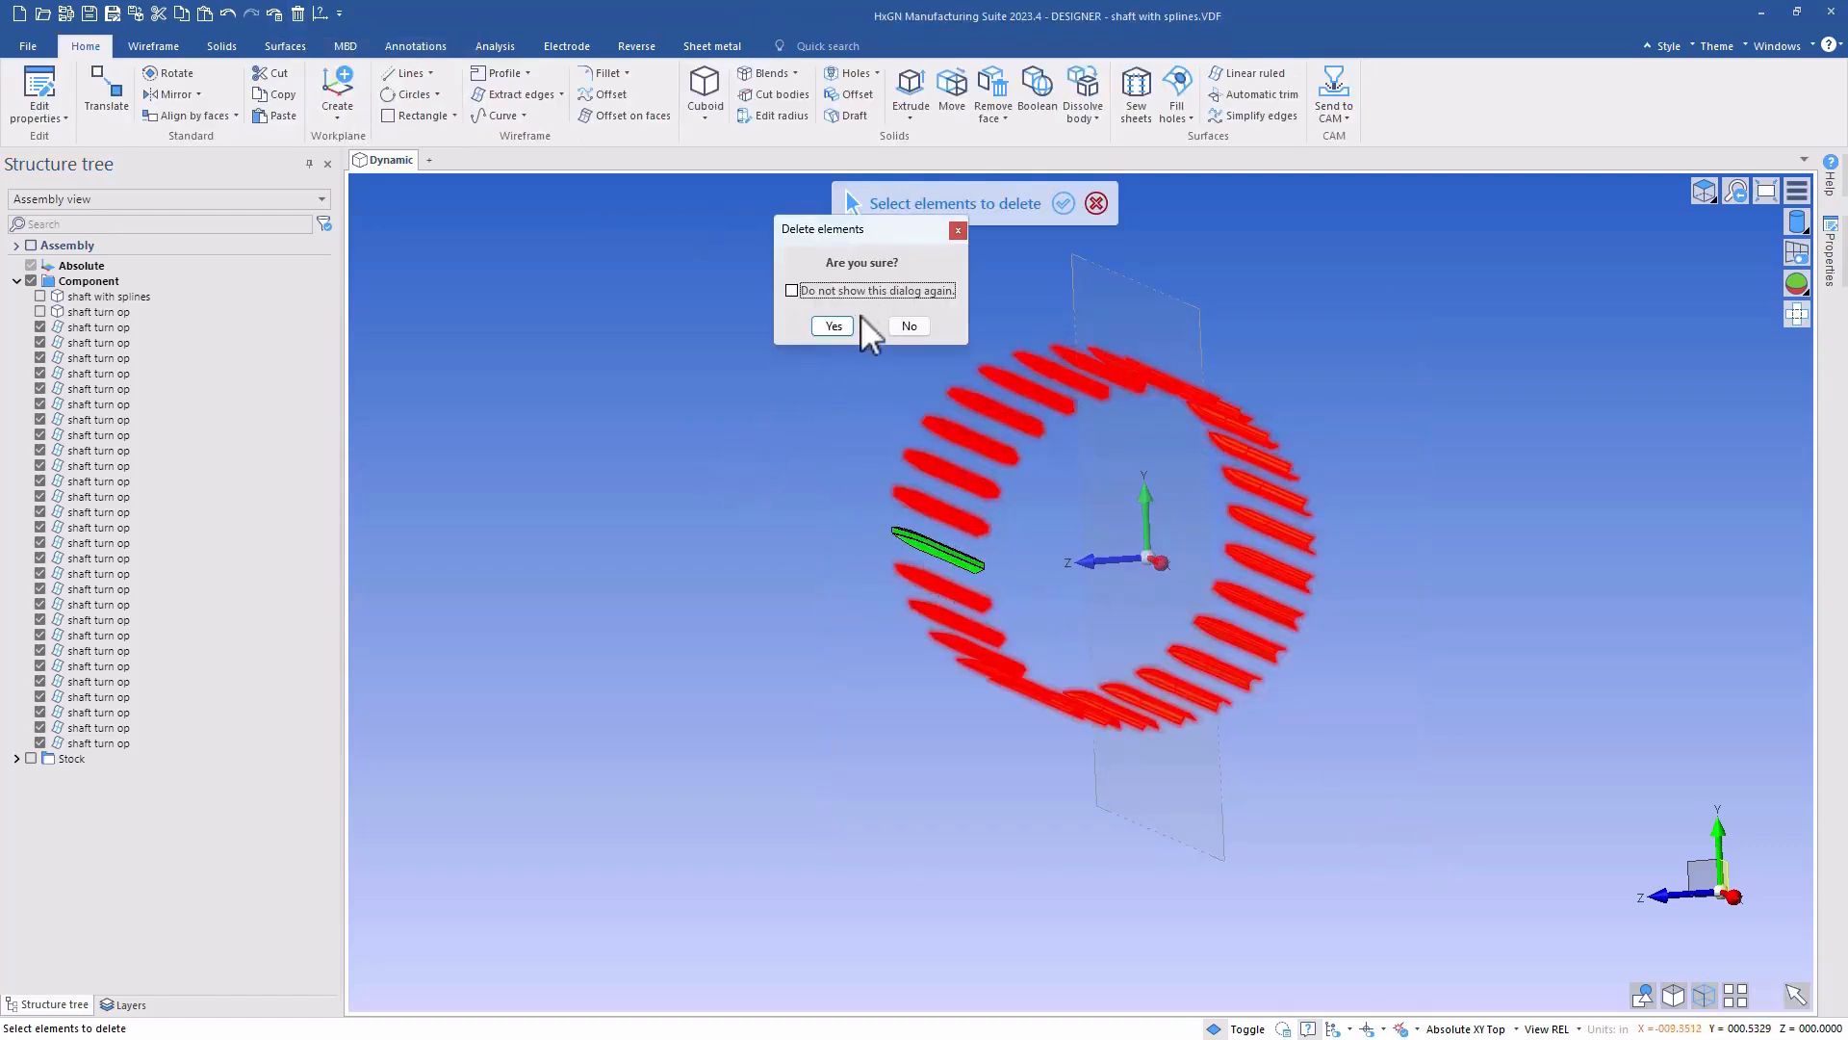
pyautogui.click(825, 323)
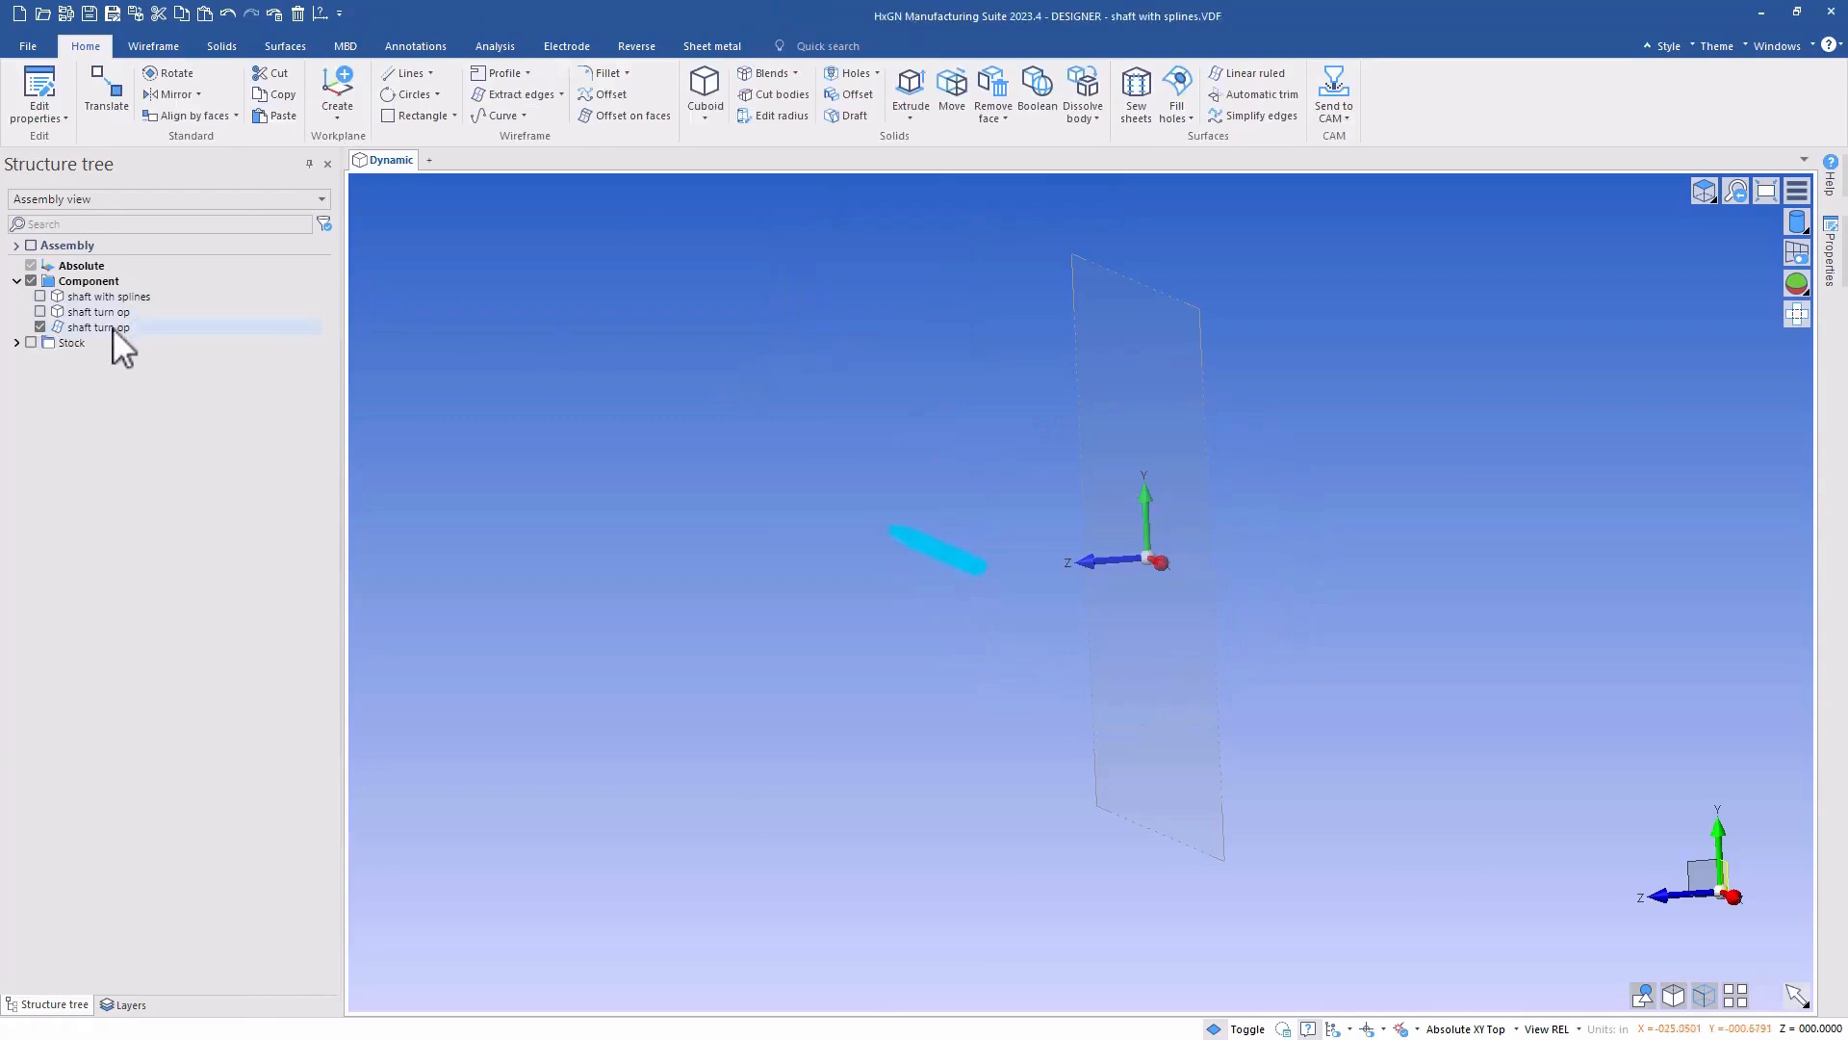
# - Show the "shaft turn op" and "shaft with splines" solids together with the stock, and list the stock's contents
pyautogui.click(41, 312)
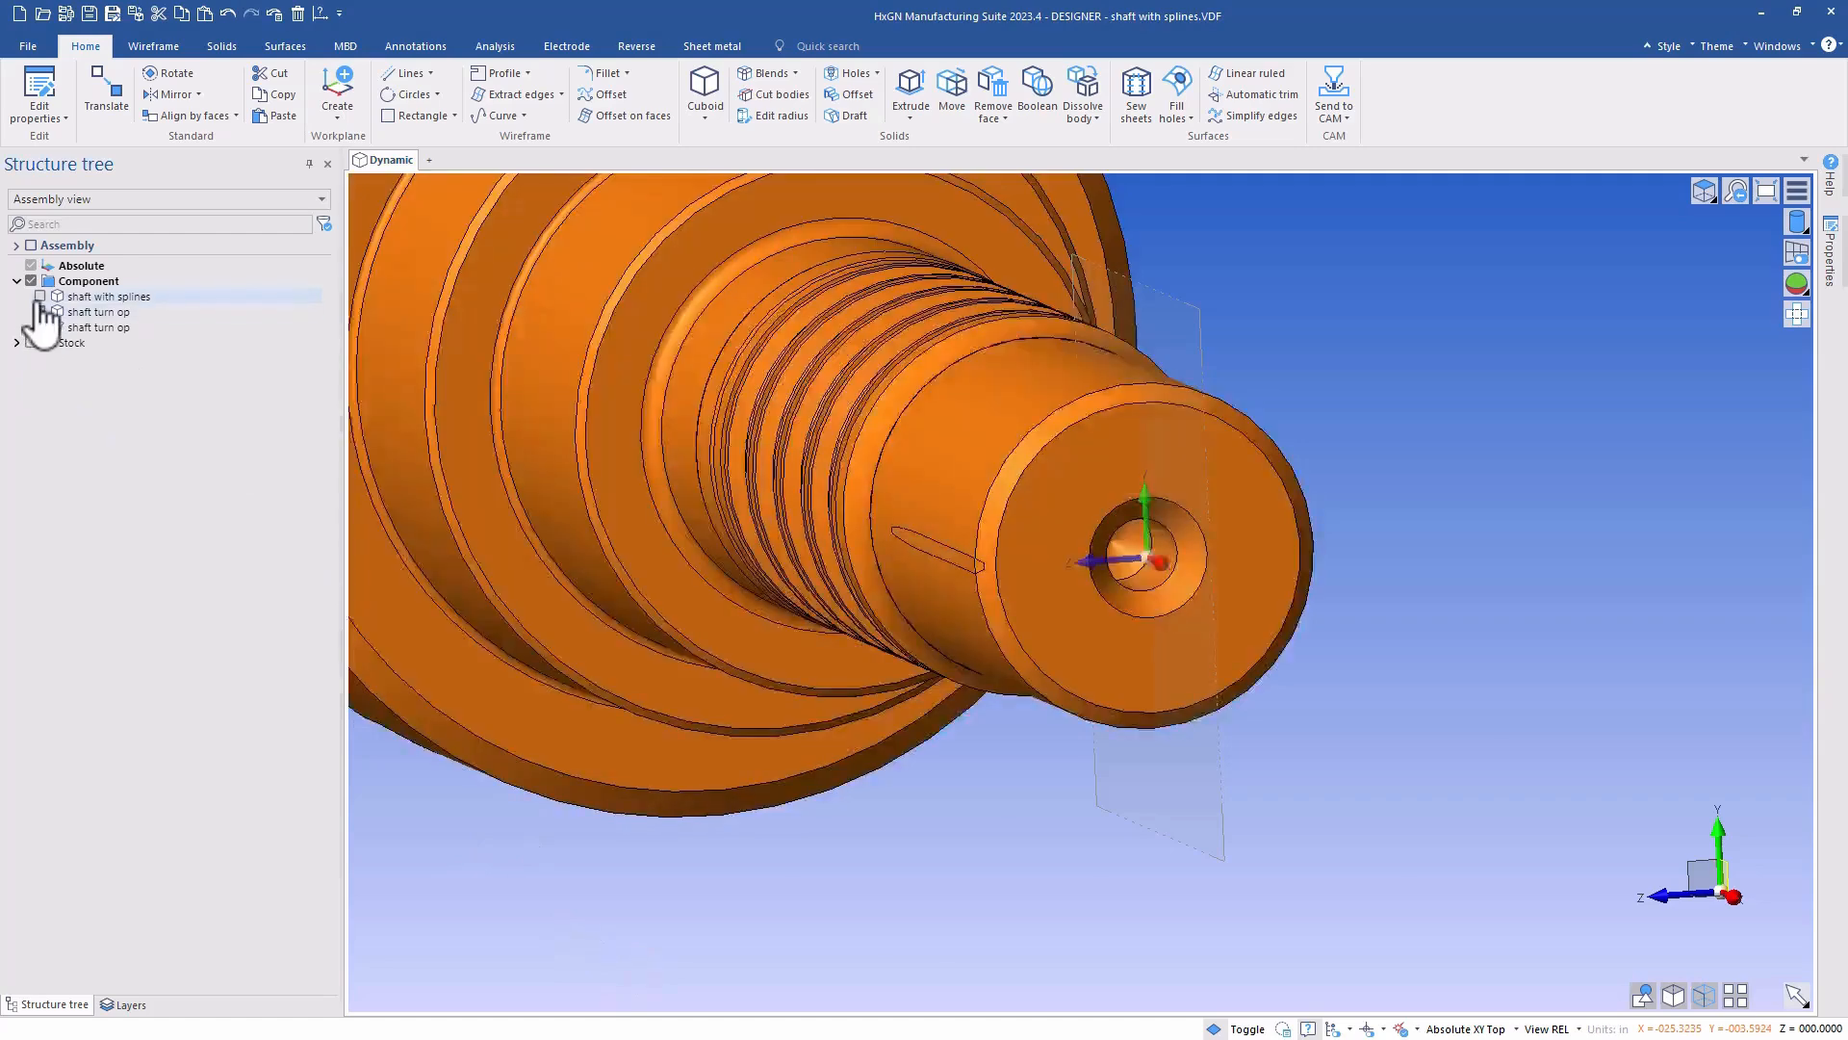
pyautogui.click(41, 296)
pyautogui.click(31, 343)
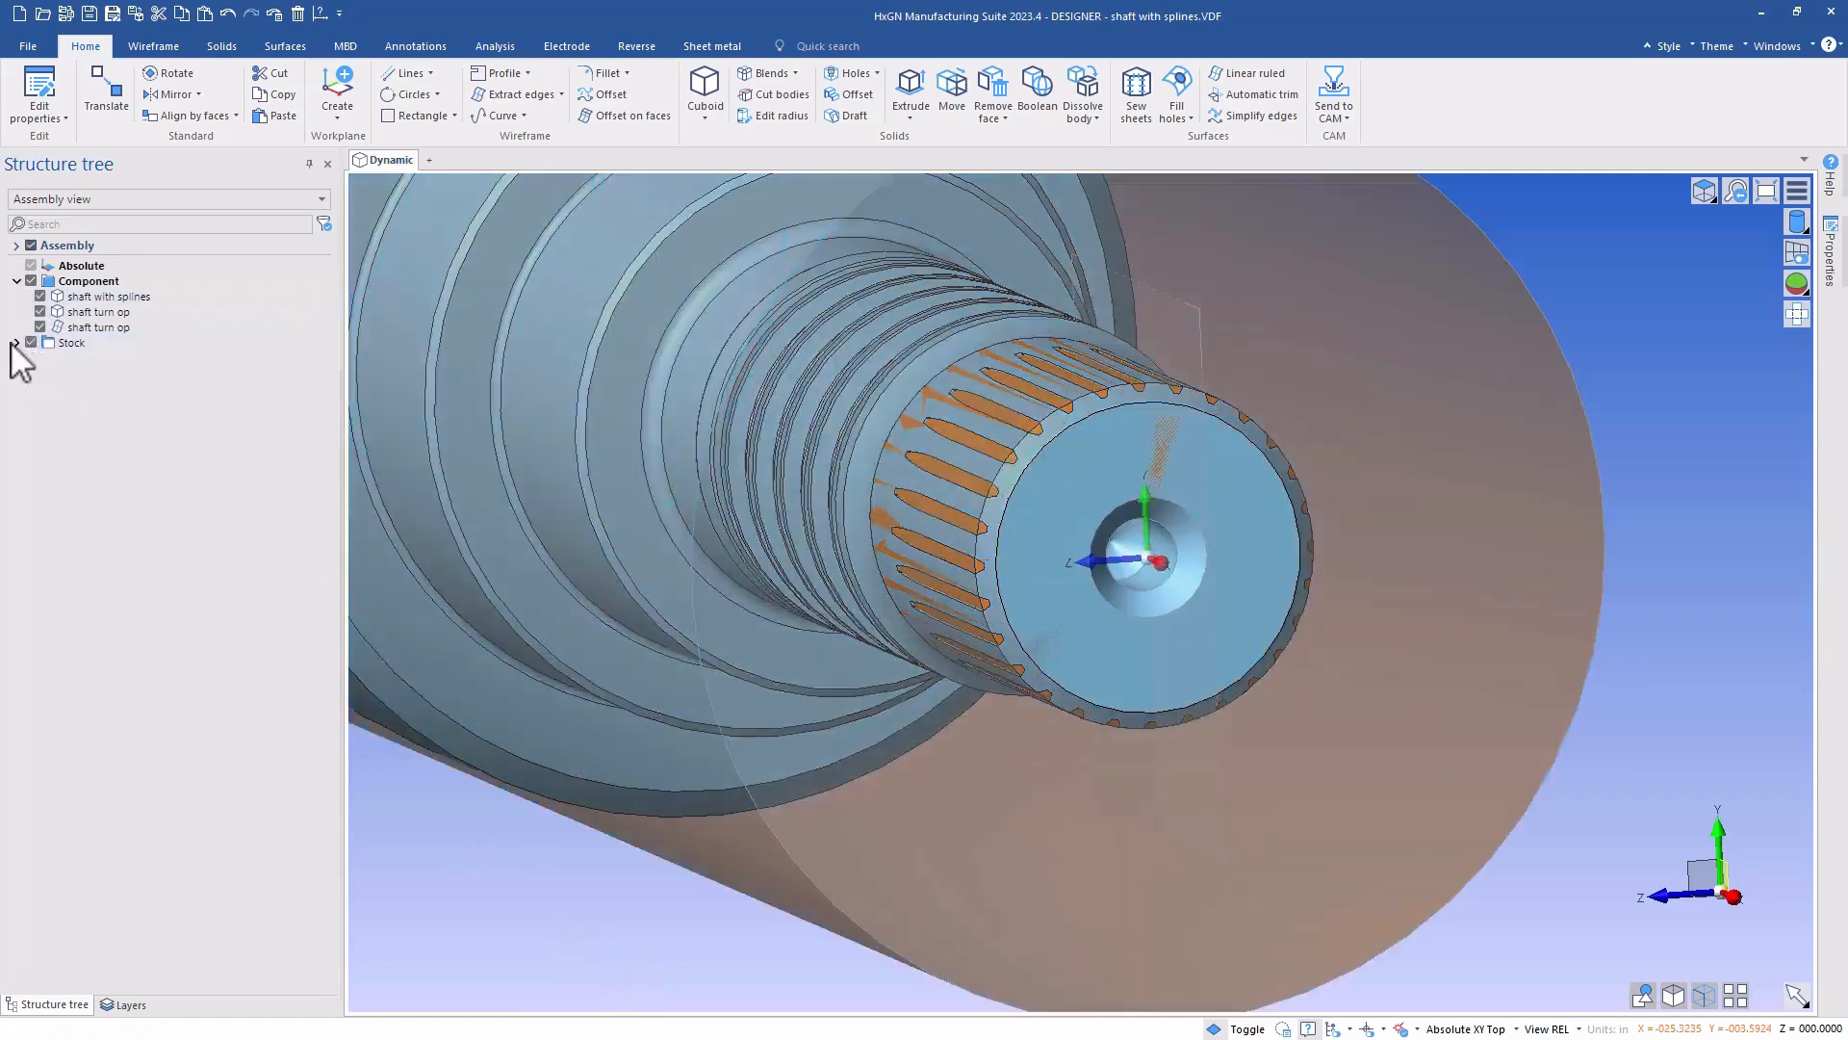
pyautogui.click(17, 342)
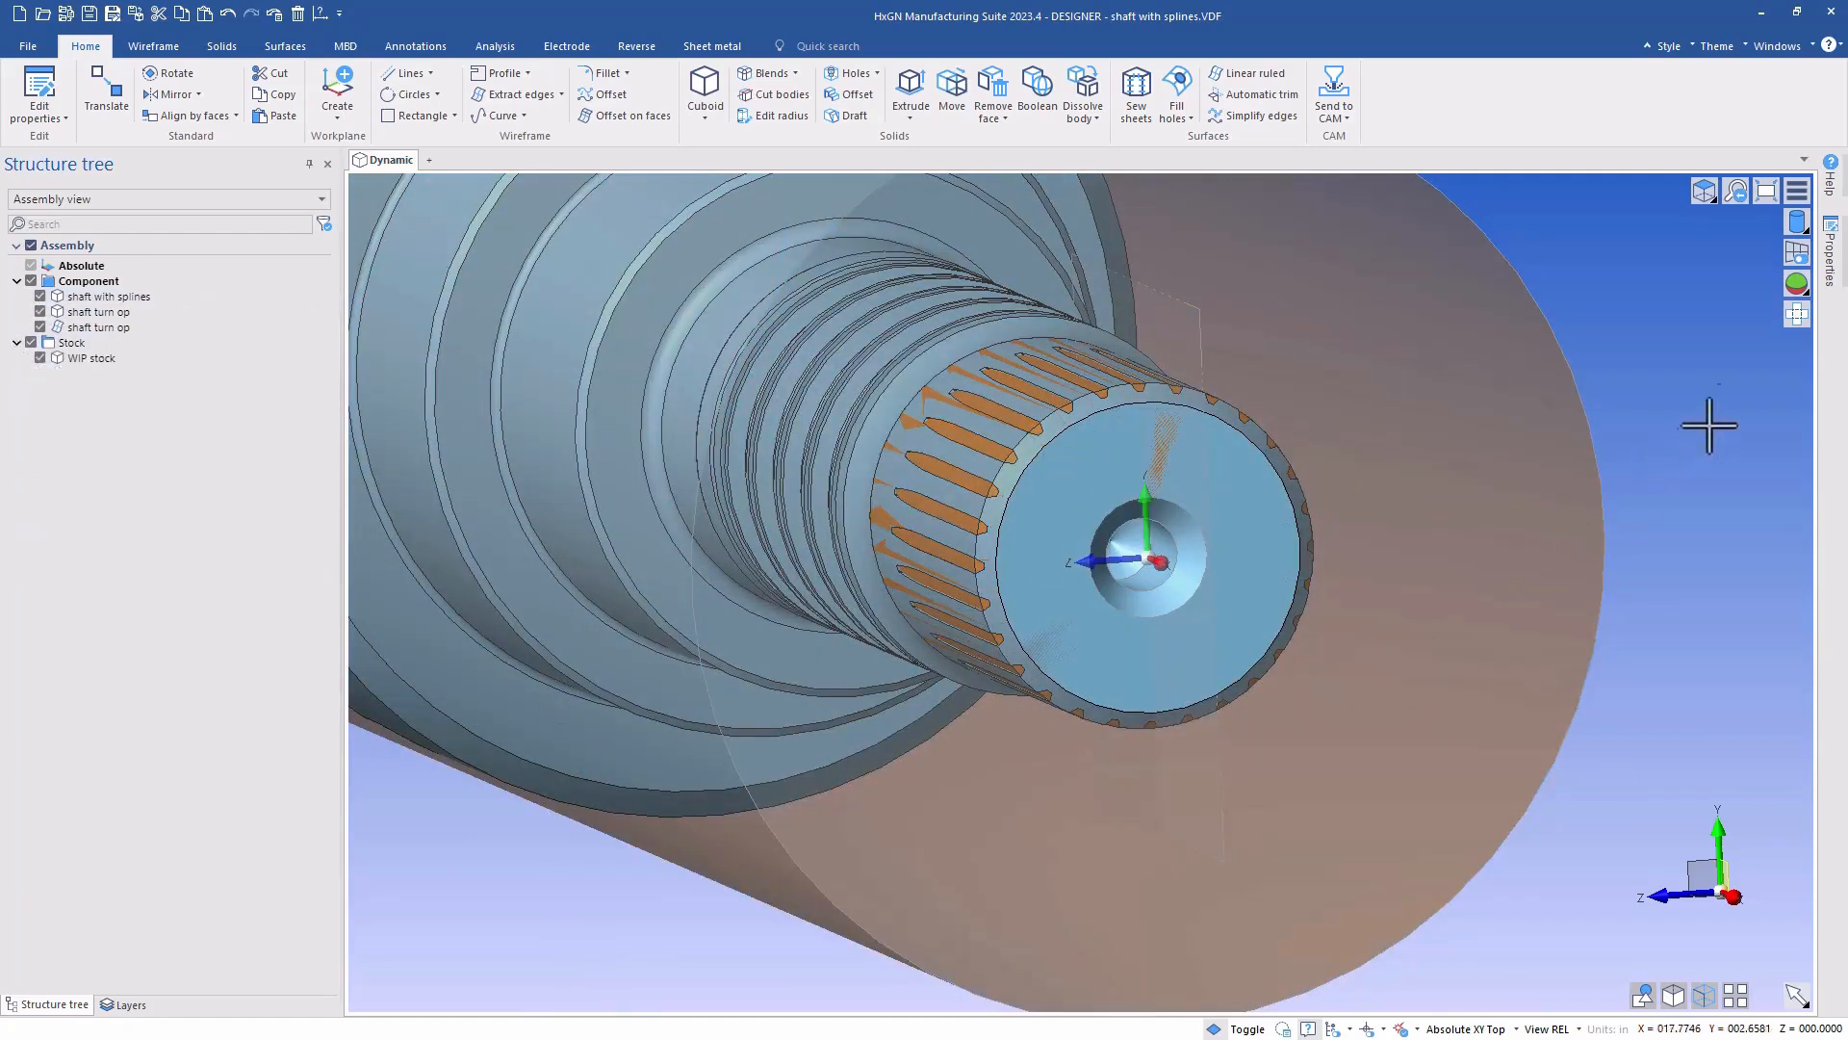